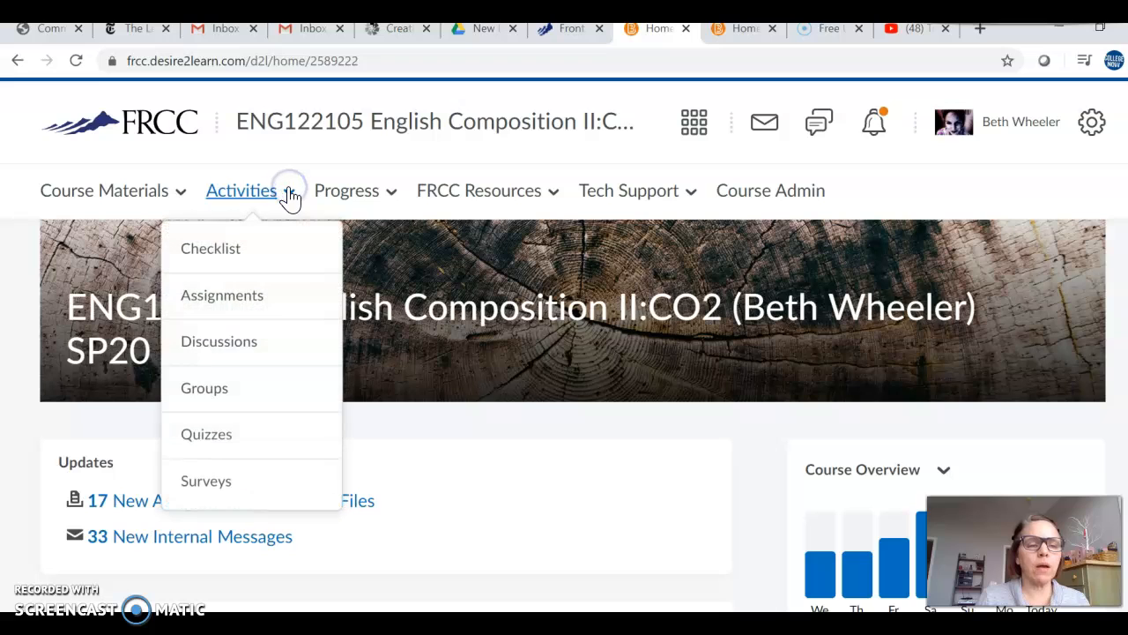
Step: Open the course's Assignments page and review the existing categories and assignment folders
left_click(237, 305)
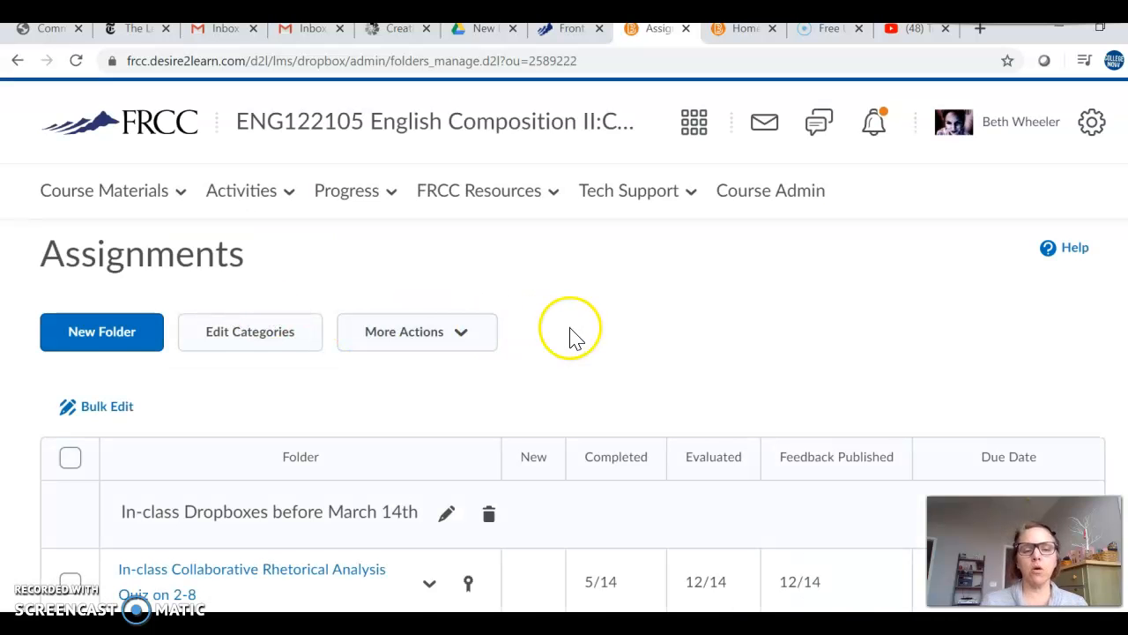
scroll(574, 335, "down", 2)
scroll(574, 335, "down", 2)
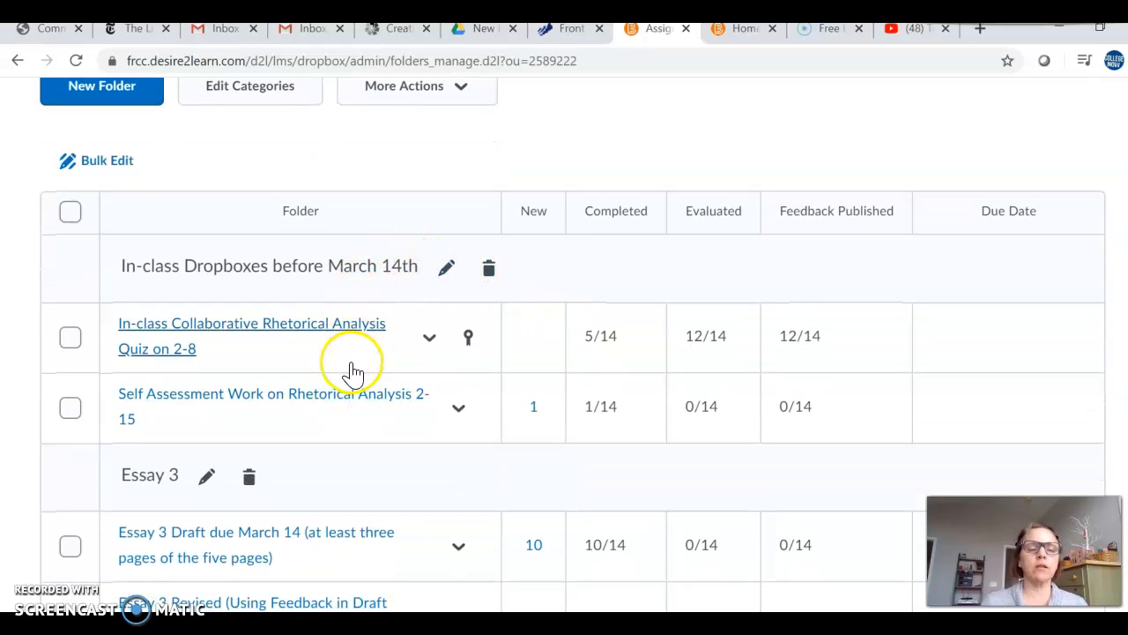
scroll(353, 372, "down", 1)
scroll(353, 372, "down", 2)
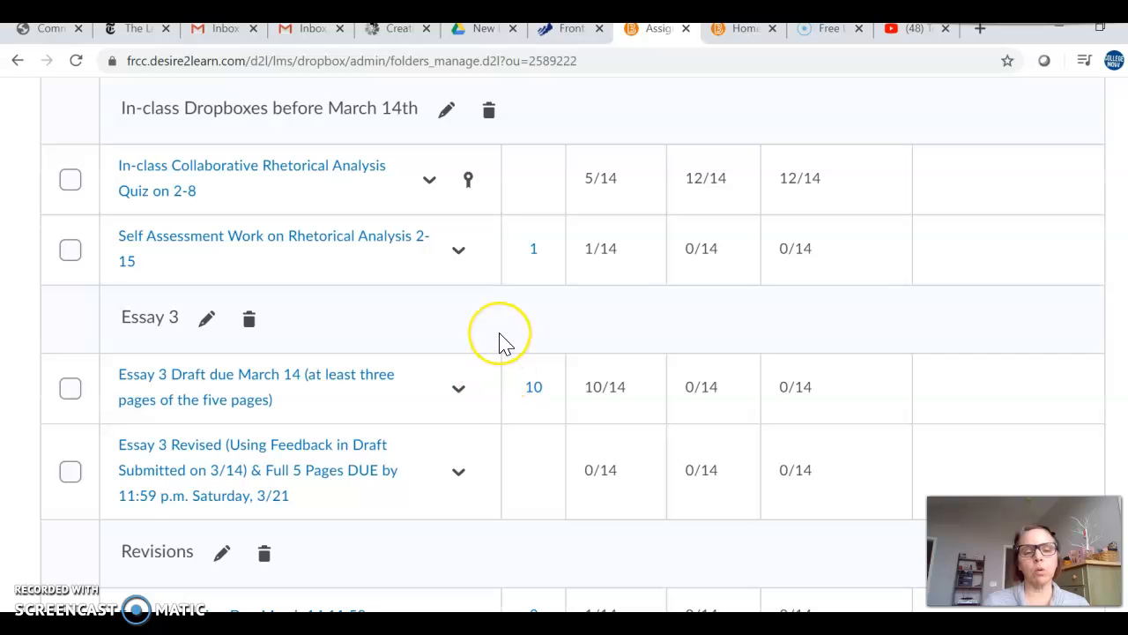
scroll(499, 340, "down", 2)
scroll(499, 340, "down", 1)
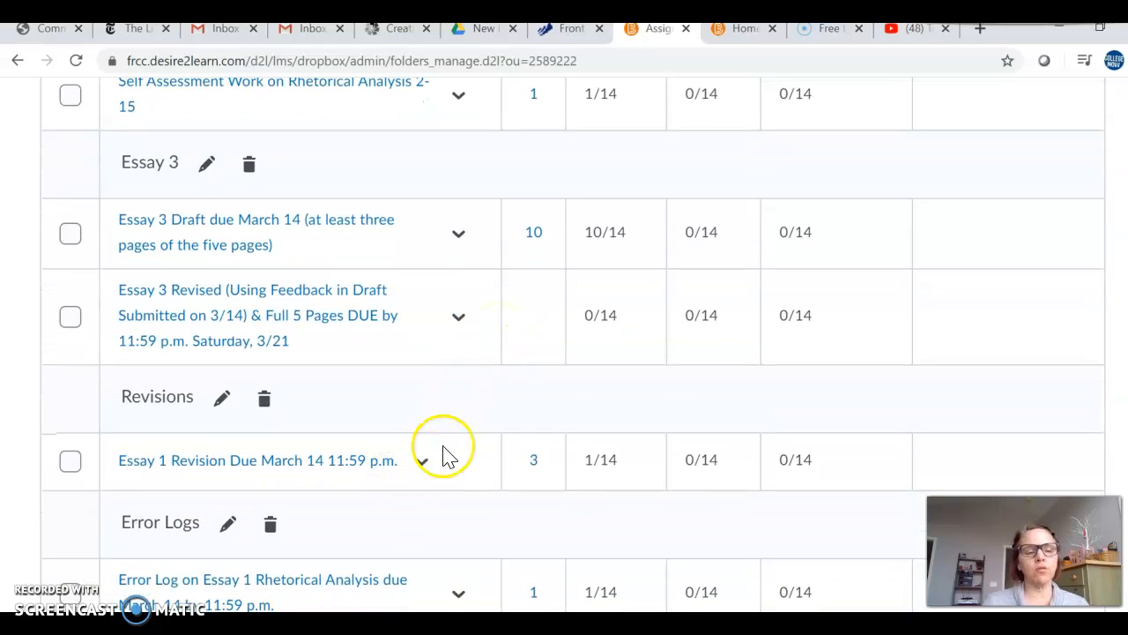
scroll(461, 410, "down", 1)
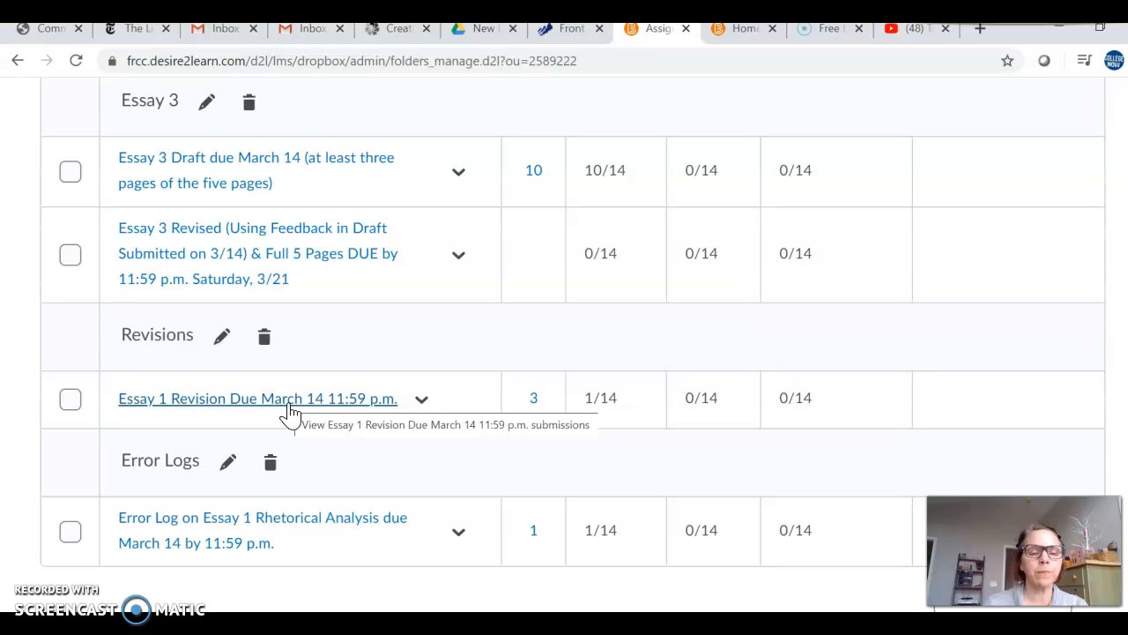
scroll(386, 444, "down", 1)
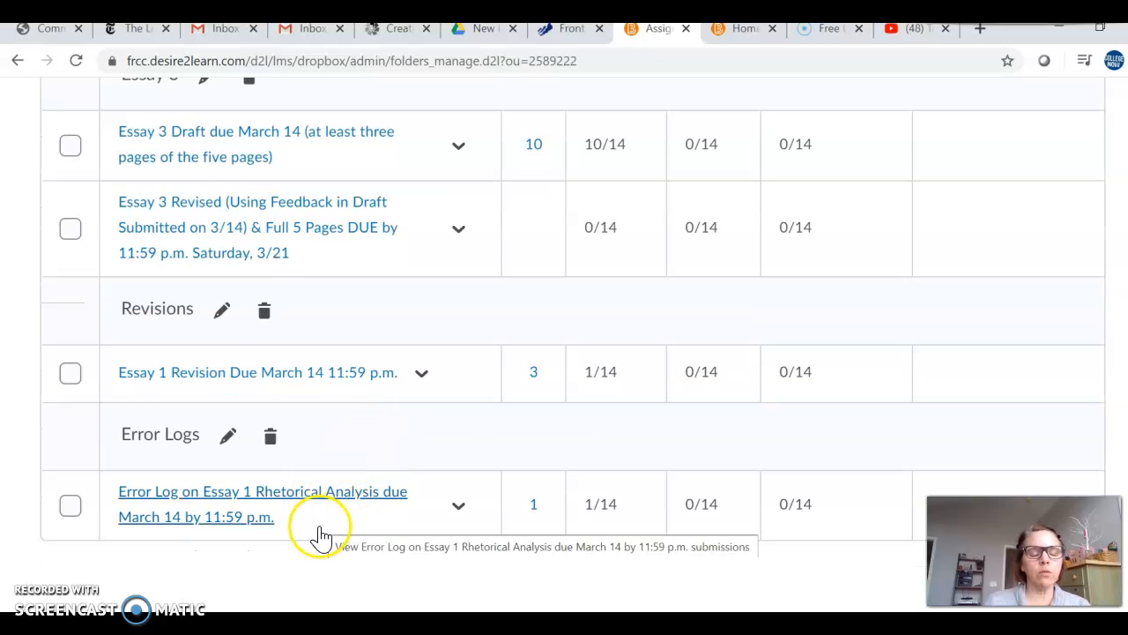
left_click(429, 447)
scroll(449, 448, "up", 1)
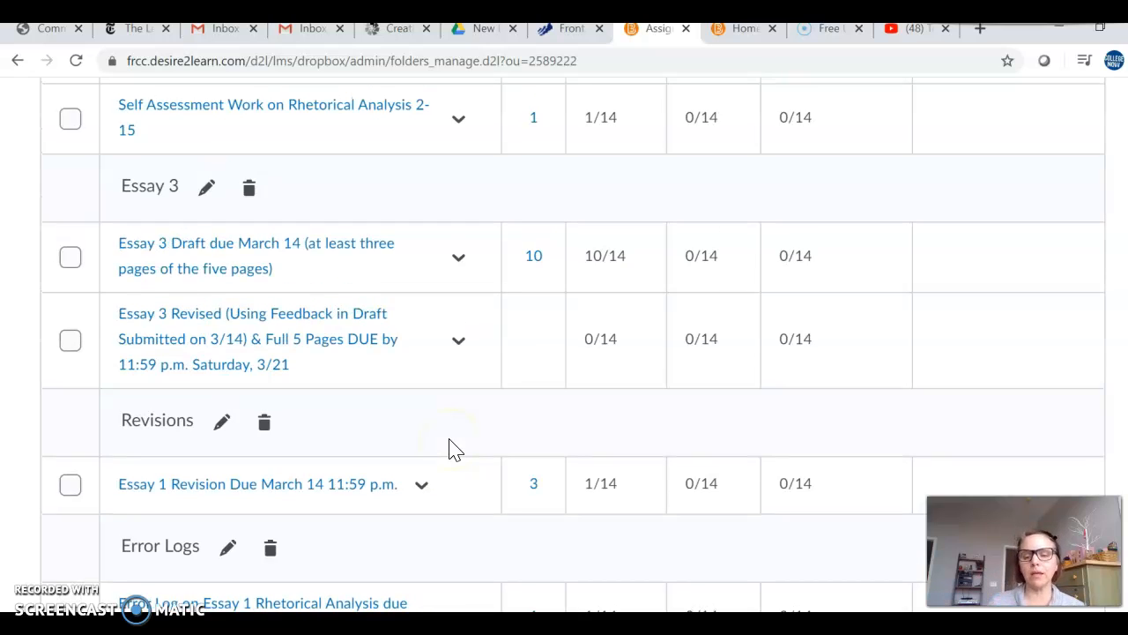
scroll(461, 373, "up", 3)
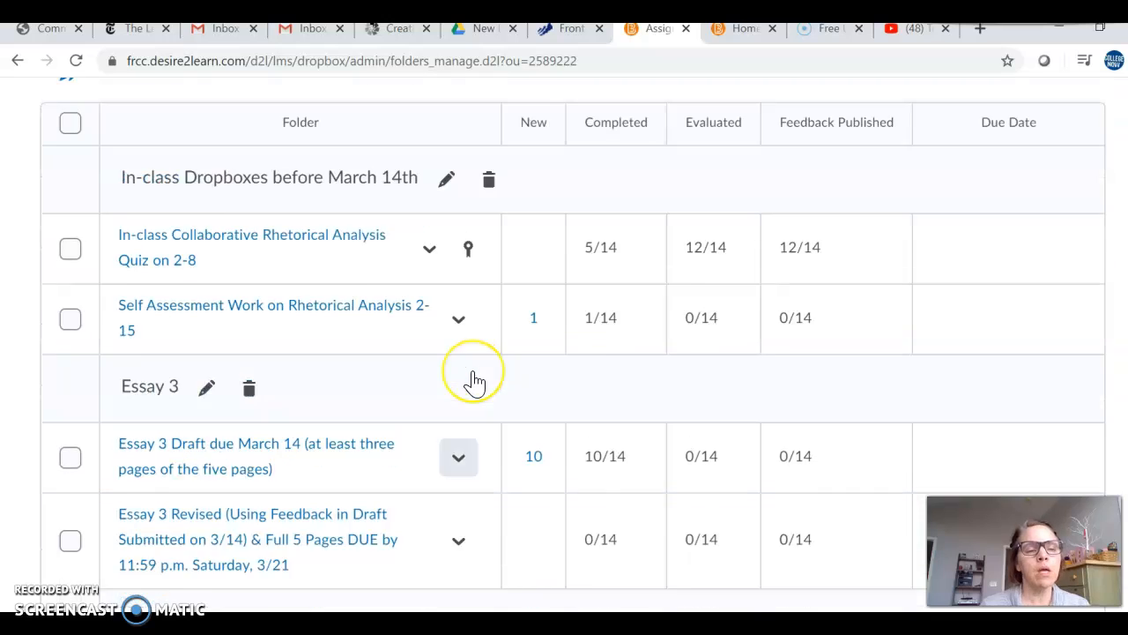
scroll(473, 381, "up", 2)
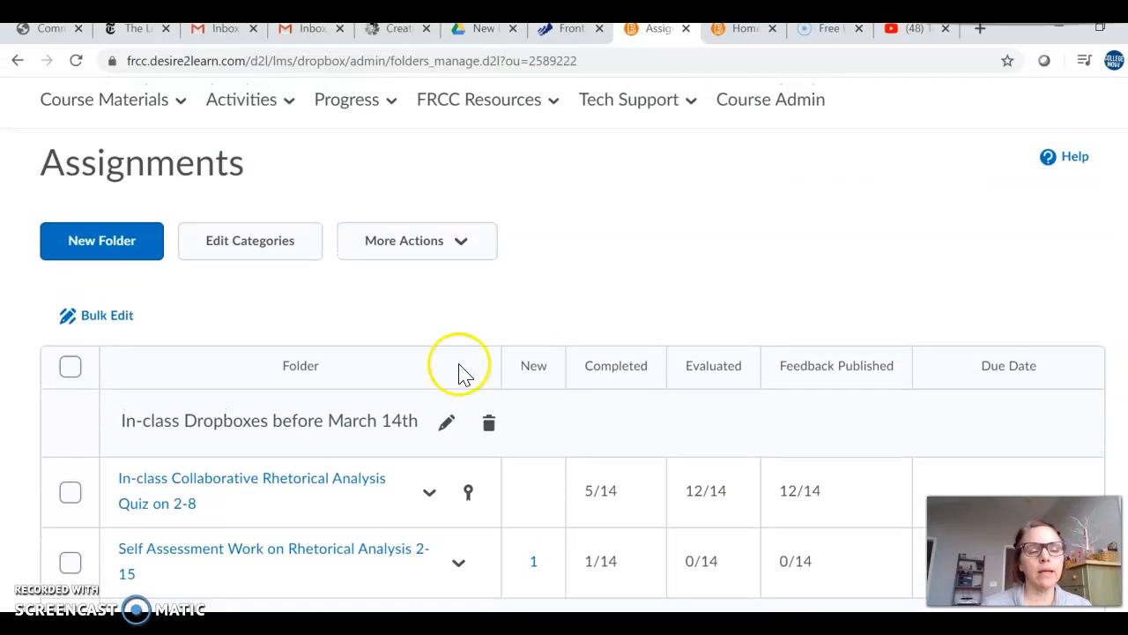
Step: Open the assignment categories for editing and review the list of existing categories
left_click(266, 245)
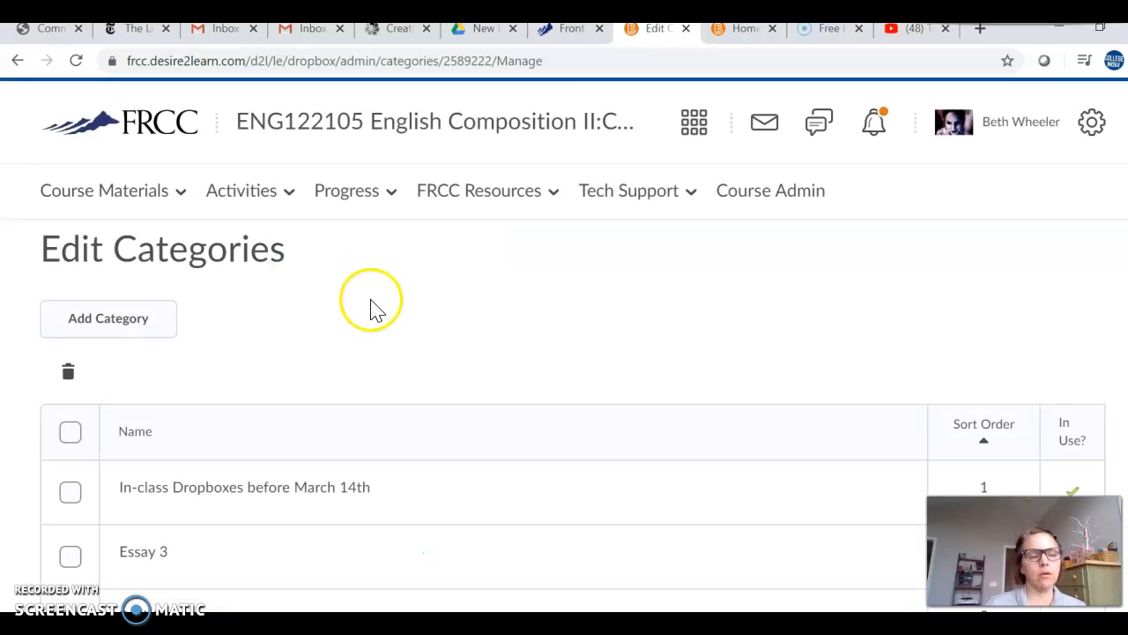
scroll(372, 310, "down", 3)
left_click(182, 557)
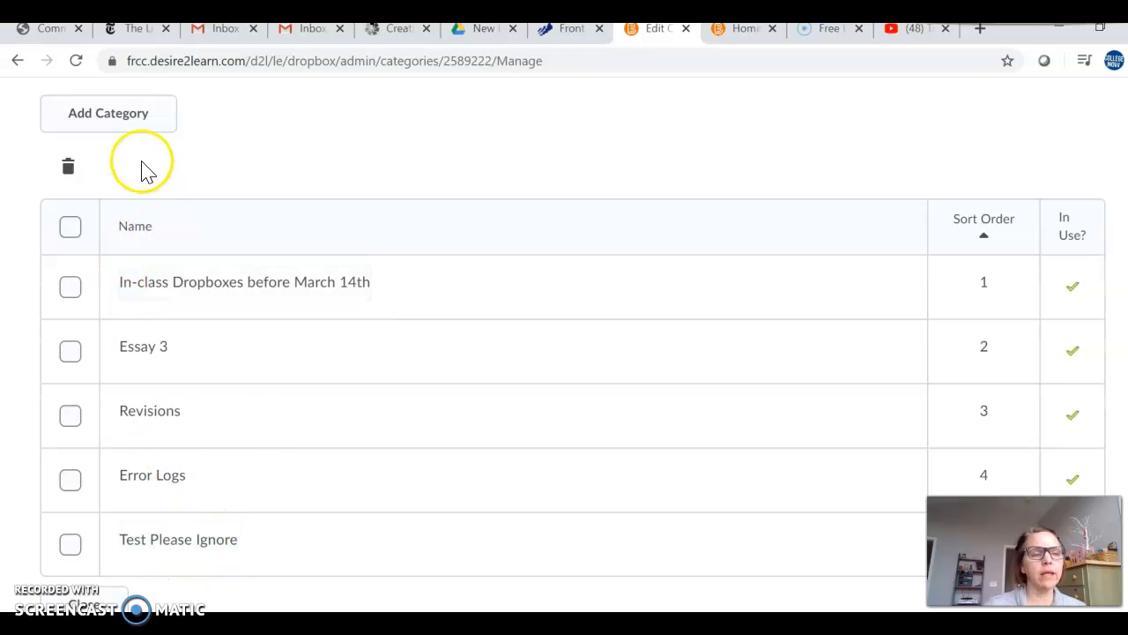
left_click(131, 116)
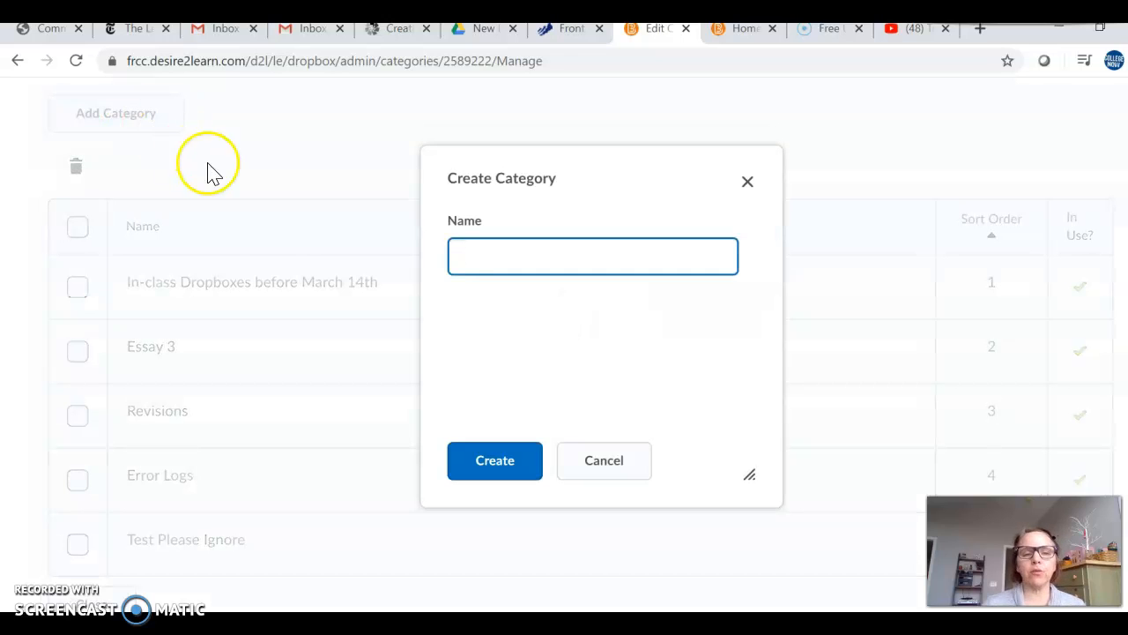
left_click(448, 262)
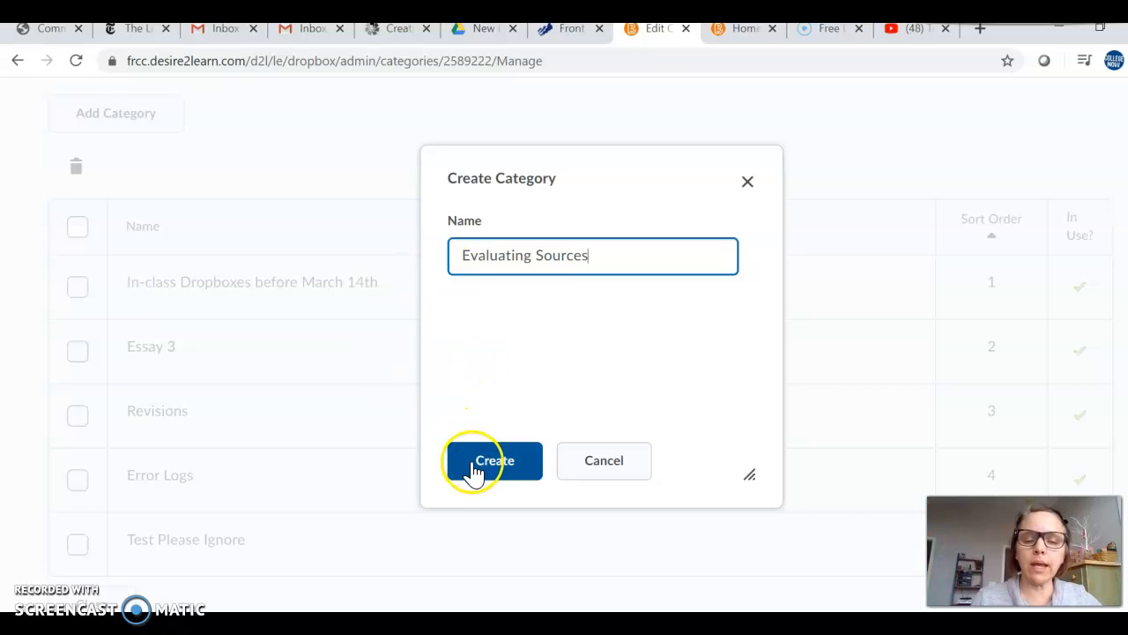
left_click(749, 185)
scroll(502, 424, "up", 2)
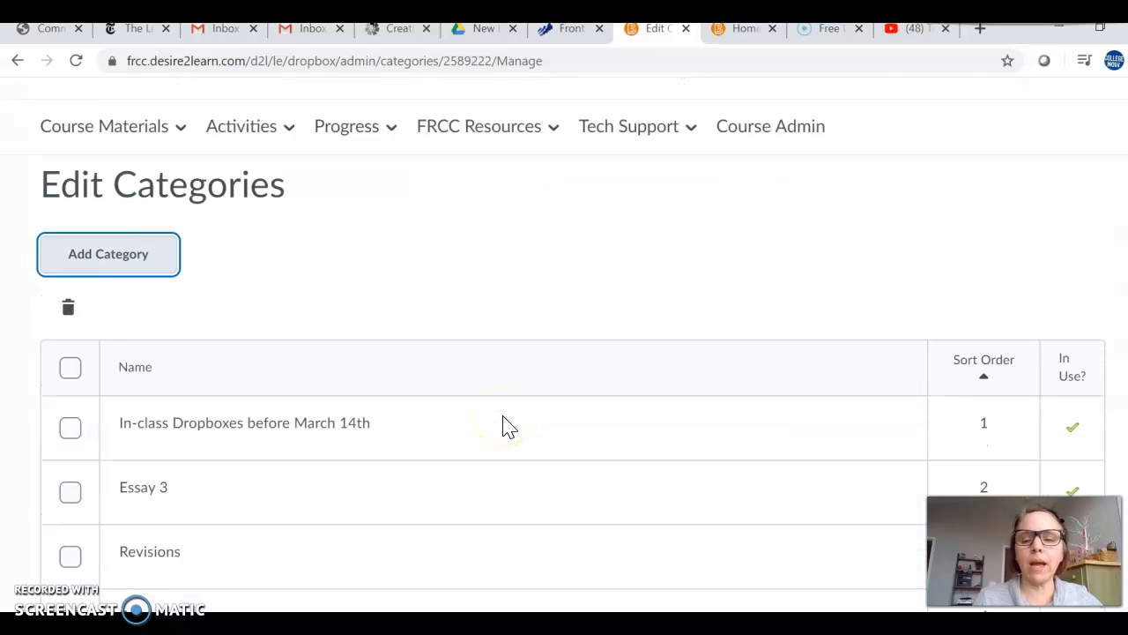
scroll(509, 426, "up", 1)
scroll(508, 426, "down", 3)
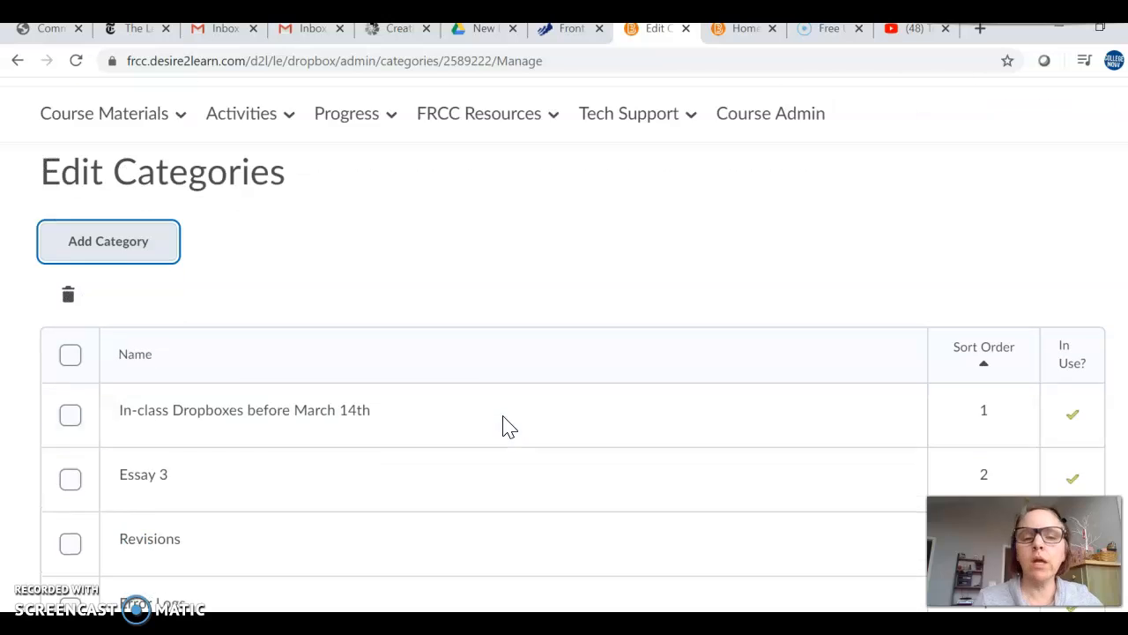
scroll(508, 426, "up", 3)
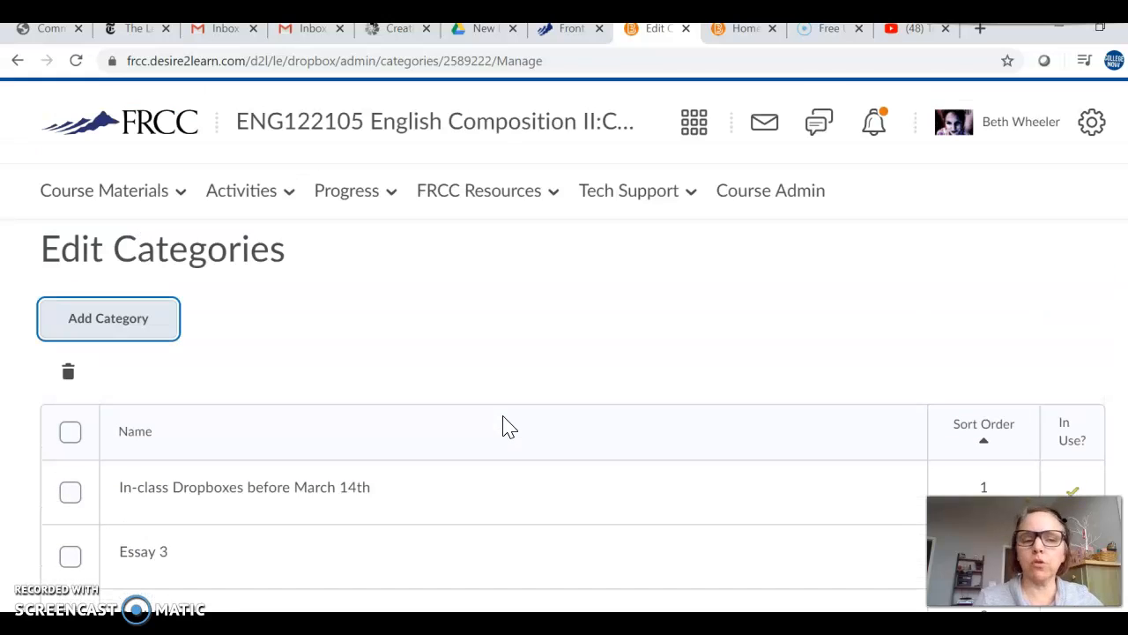
Step: Return to the Assignments page and start a new assignment folder named "Essay 205"
left_click(291, 198)
left_click(252, 304)
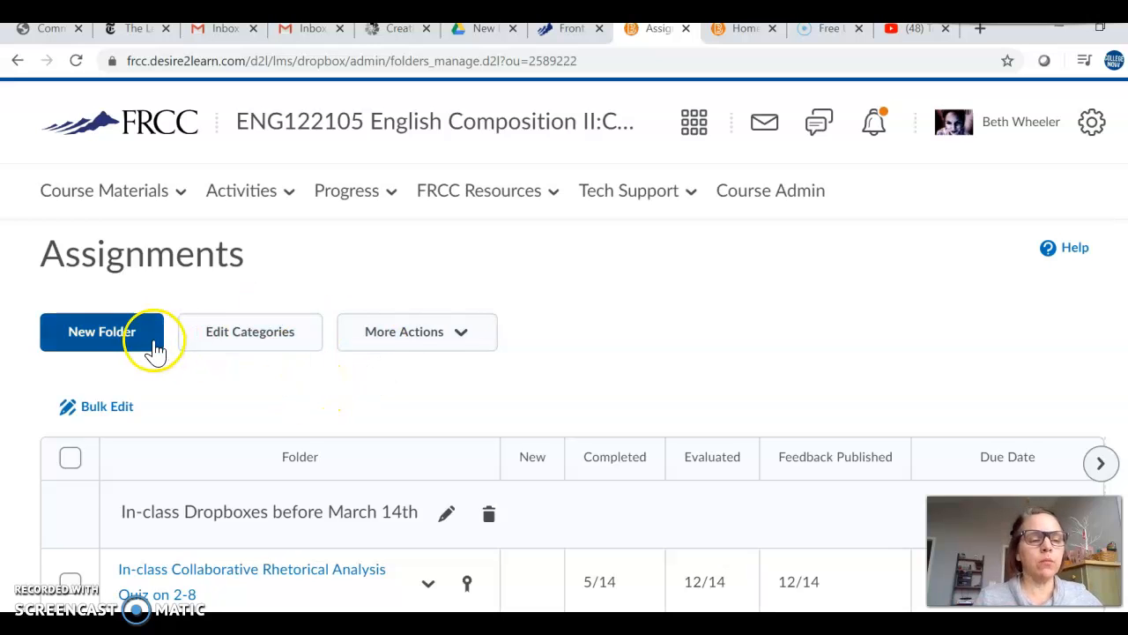
left_click(124, 344)
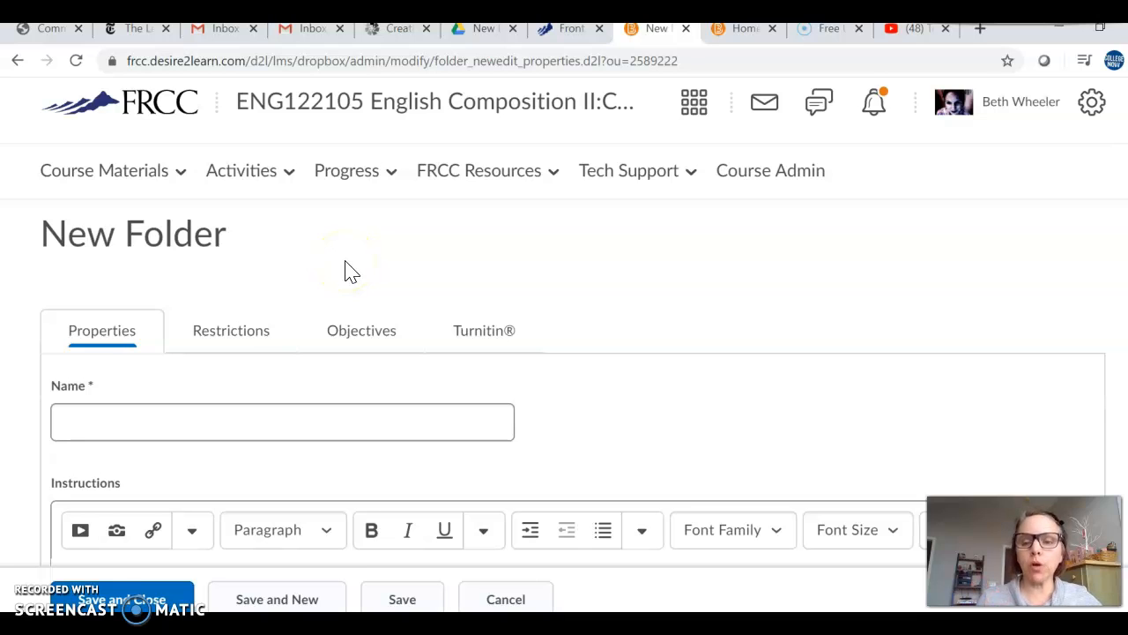
scroll(344, 262, "down", 1)
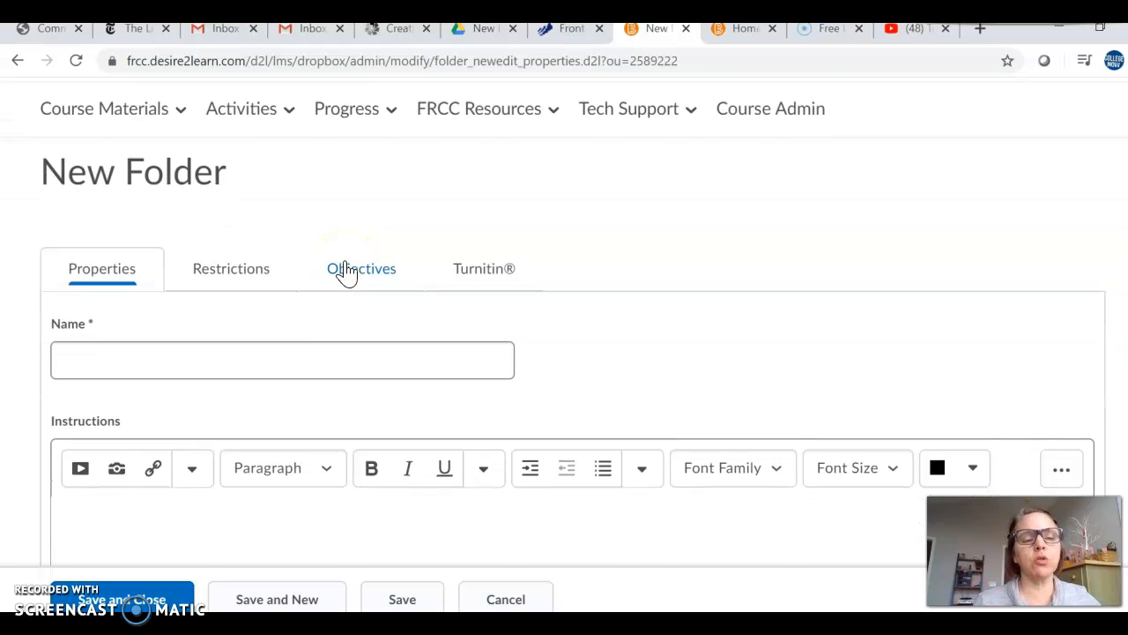
left_click(303, 353)
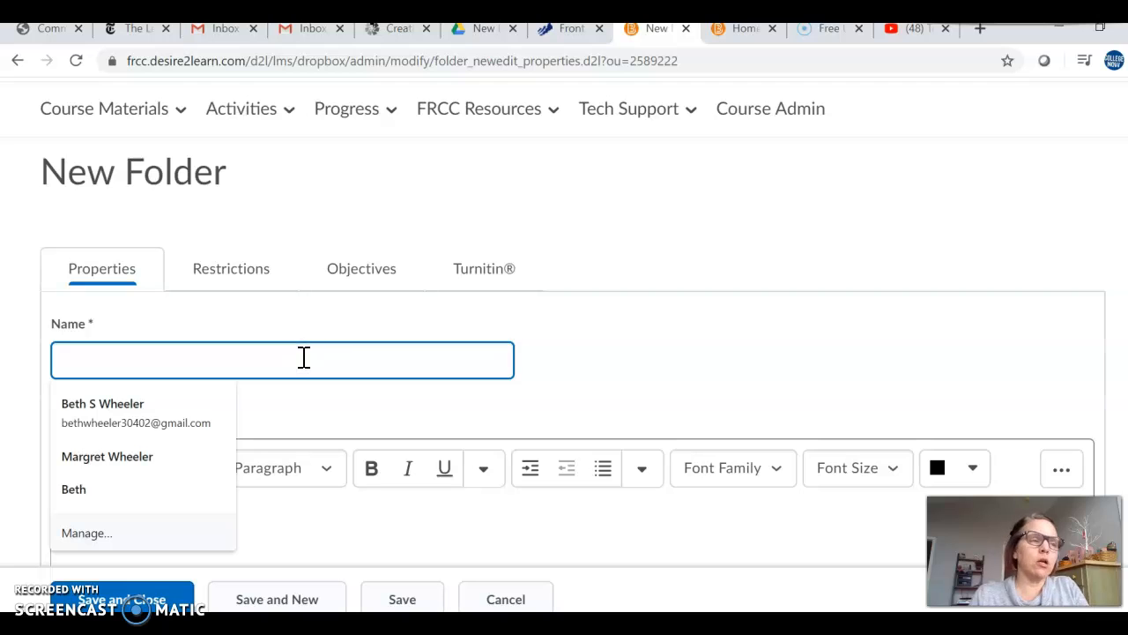
type("Essay 205")
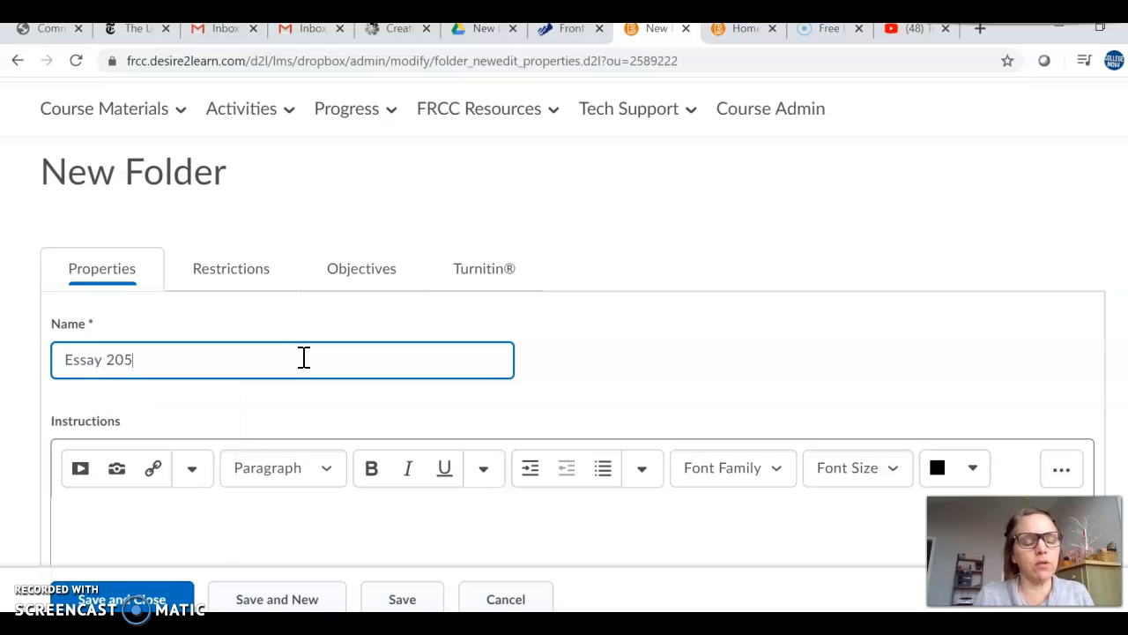
Step: Enter "Type instructions." as the folder's instructions and start a new line below it
scroll(303, 357, "down", 2)
left_click(259, 390)
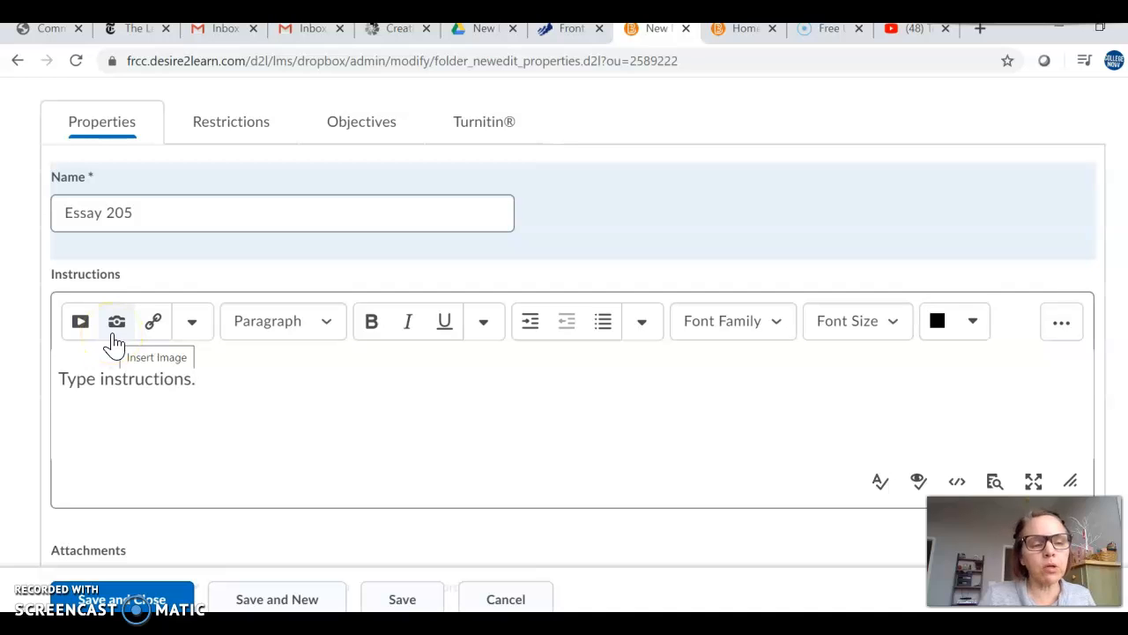
key("Return")
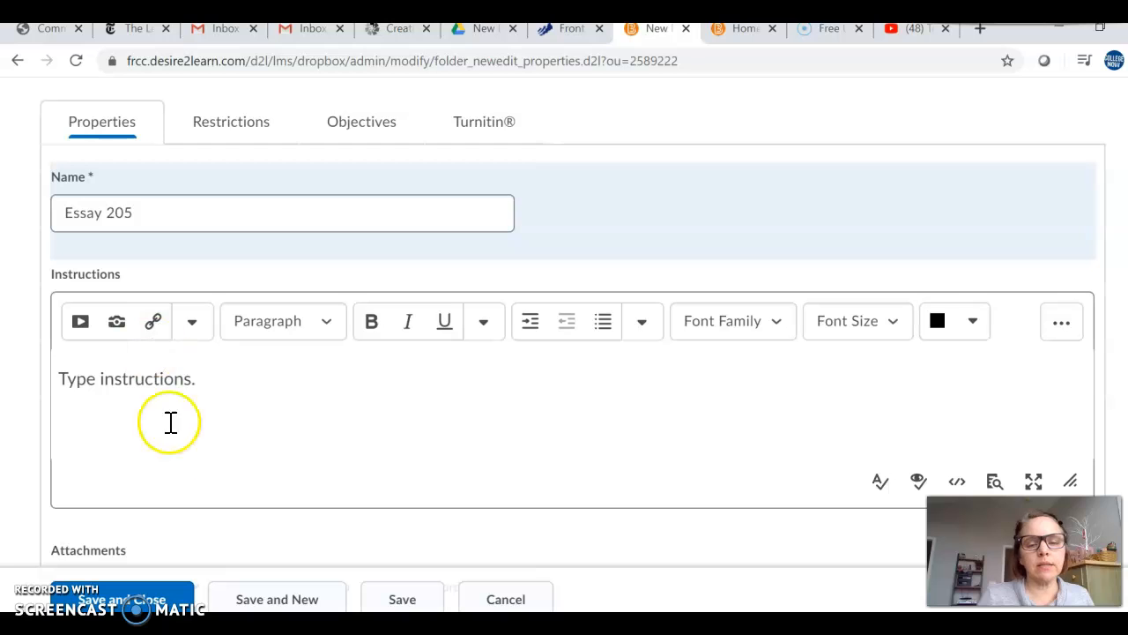
Step: Insert a quicklink to the content topic "Define Your Rhetorical Situation" from the Essay 3 module into the instructions
left_click(156, 323)
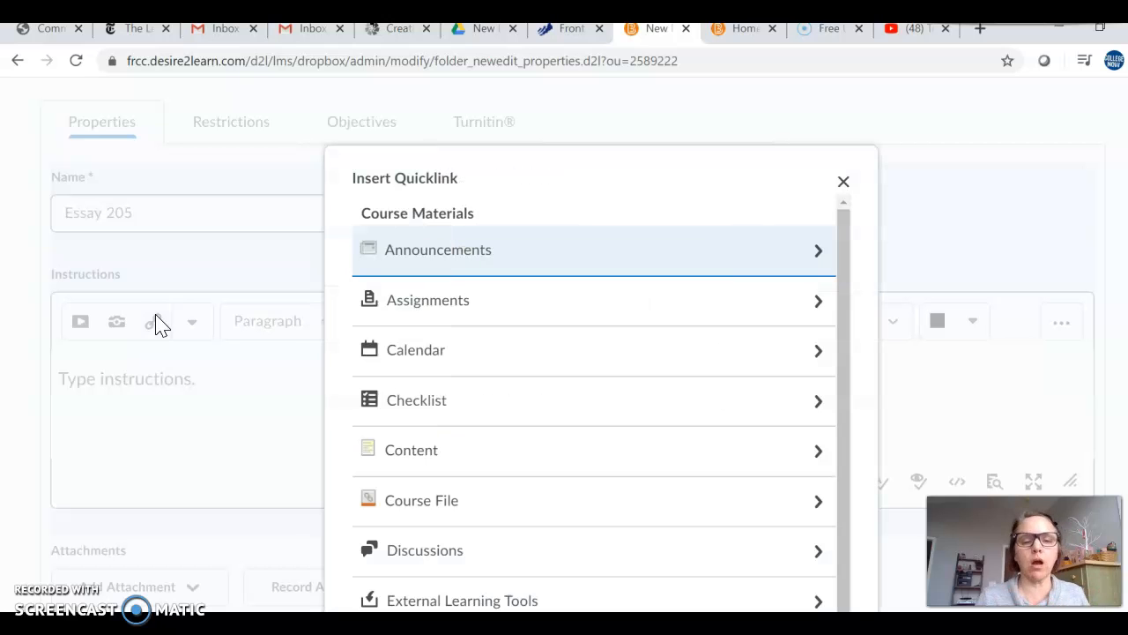
left_click(424, 465)
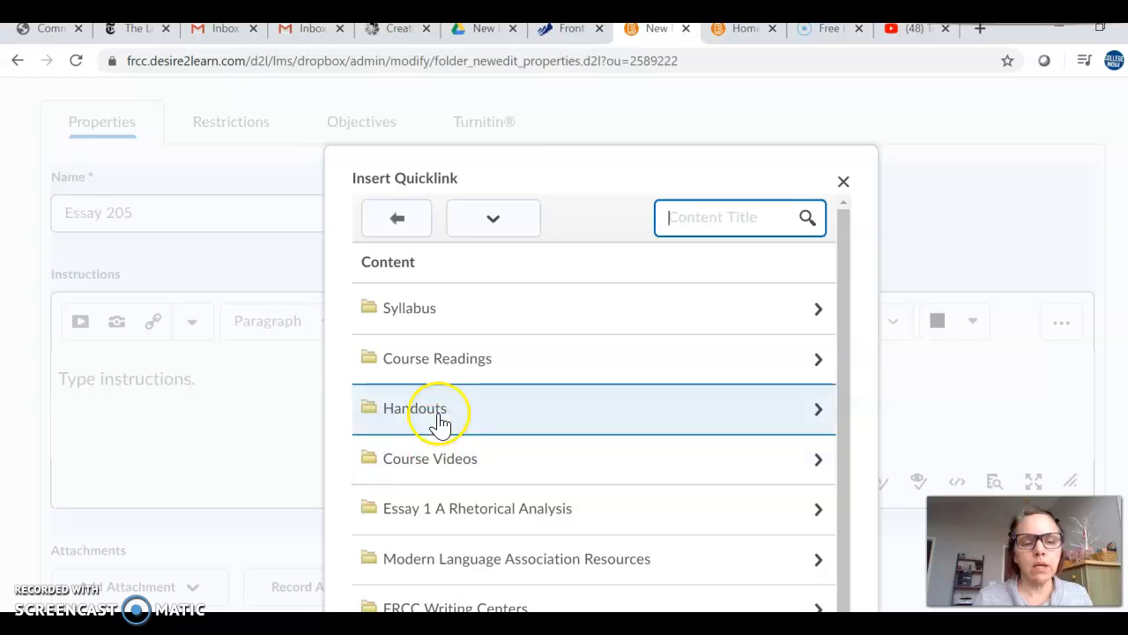
scroll(439, 445, "down", 1)
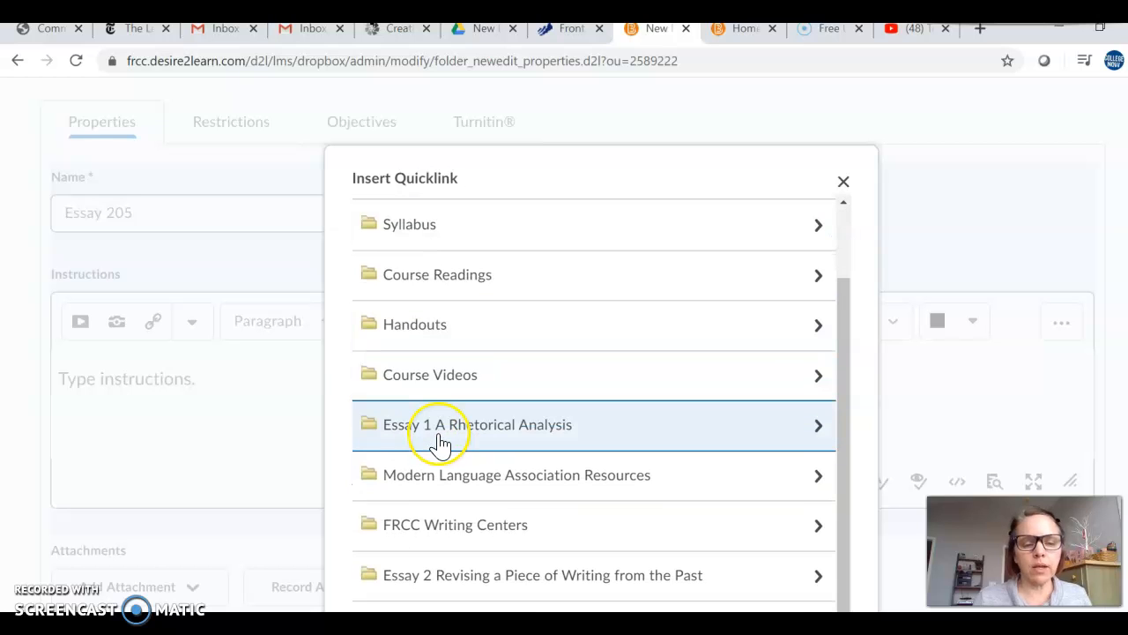
left_click_drag(629, 186, 626, 123)
left_click(490, 561)
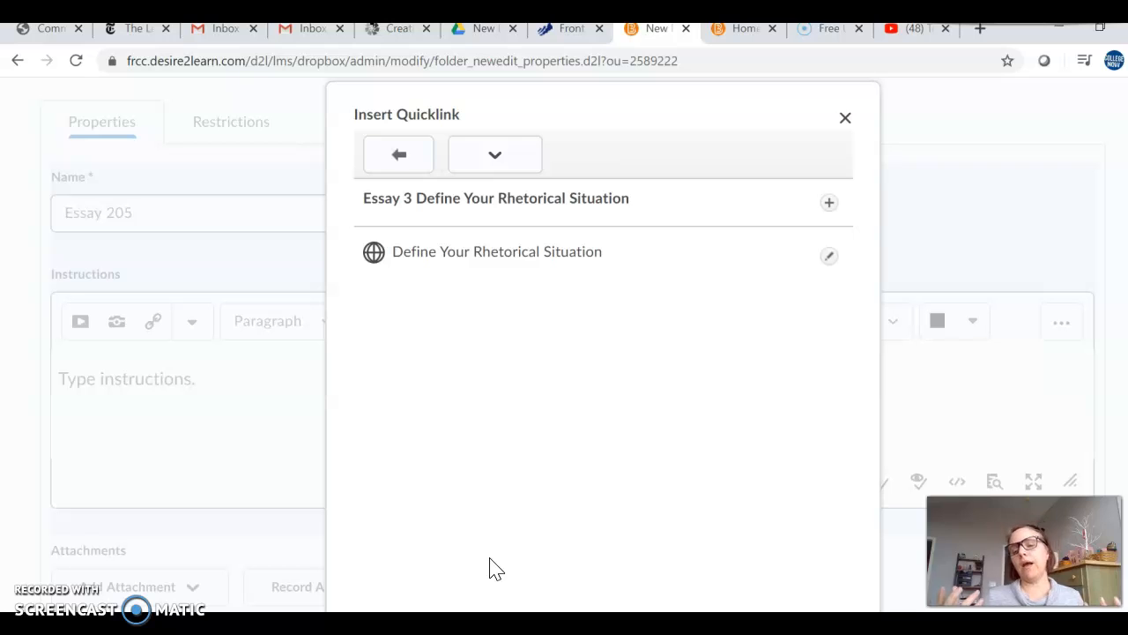
left_click(517, 257)
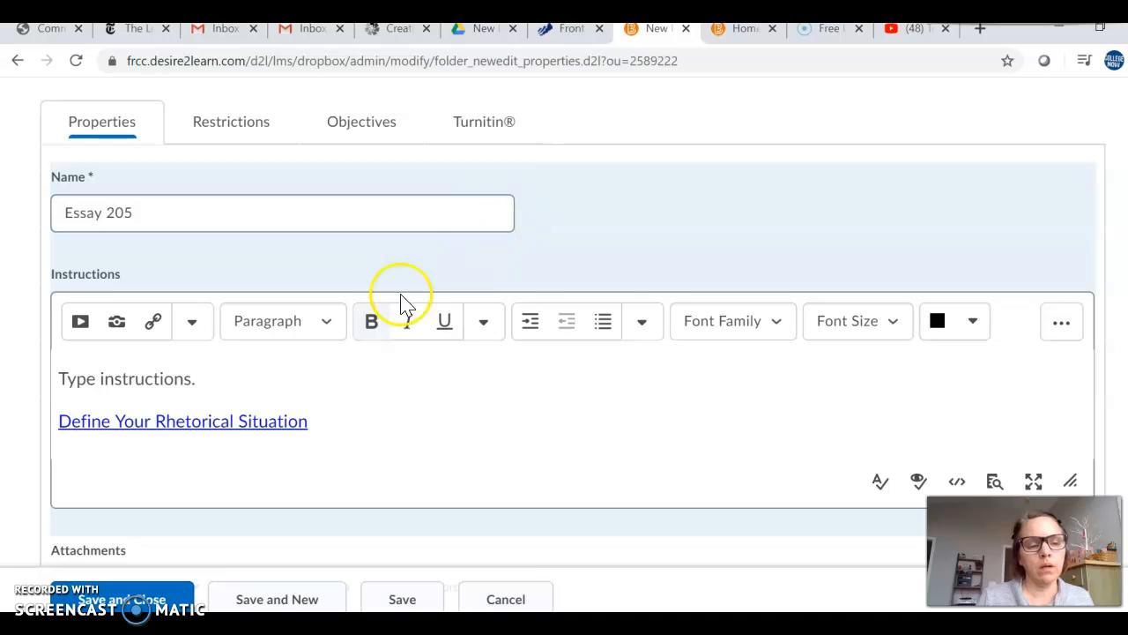
Step: Format the "Define Your Rhetorical Situation" link line as a bulleted list item
triple_click(70, 403)
left_click(71, 404)
key("Down")
key("Left")
key("Left")
key("Right")
key("Left")
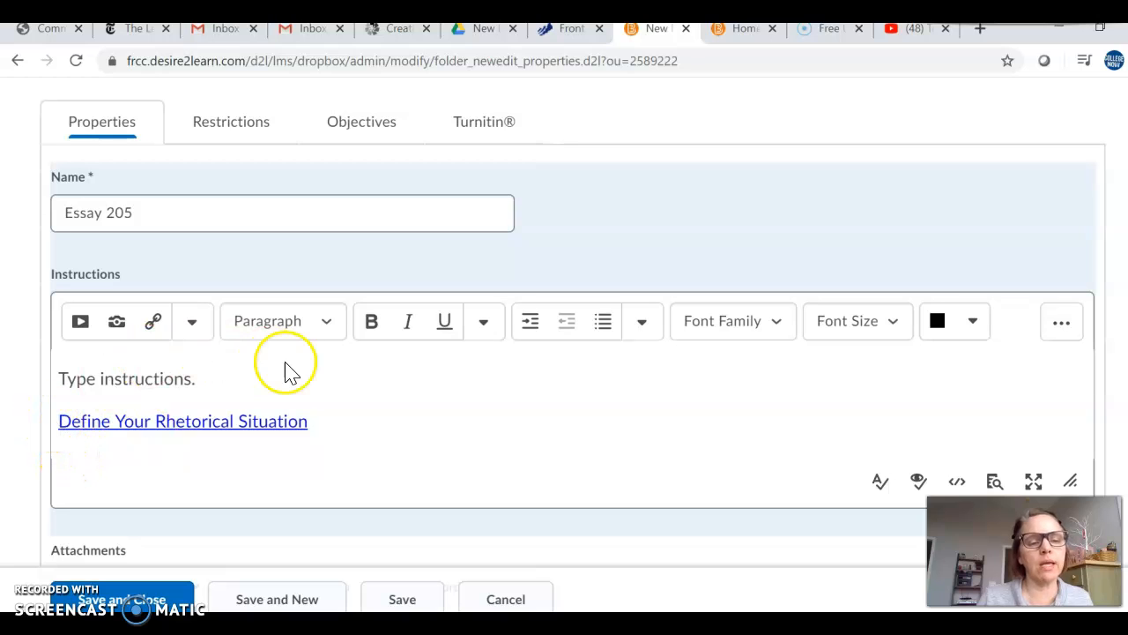
left_click(606, 325)
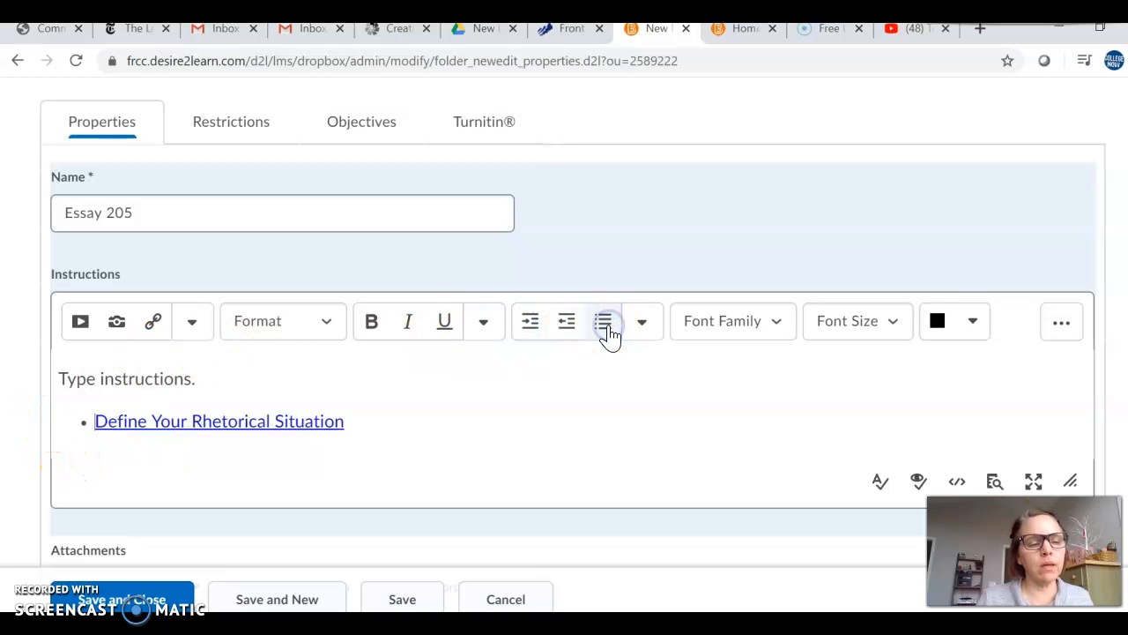
Step: Add the text "Review the instructions." before the link in the bullet
type("REad")
key("BackSpace")
key("BackSpace")
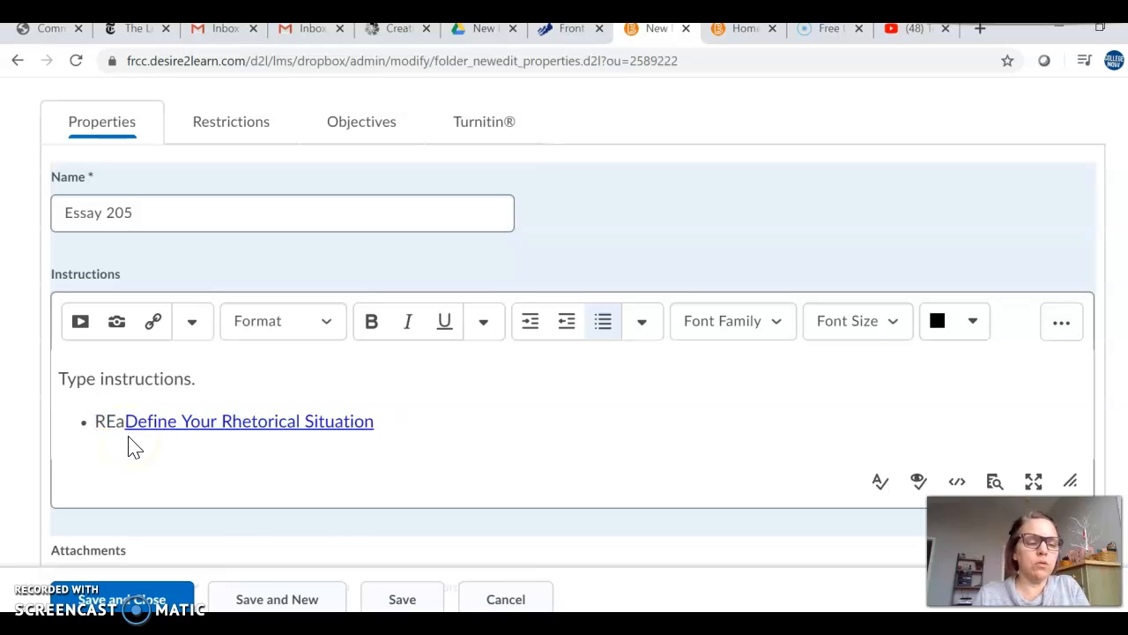
key("BackSpace")
key("BackSpace")
key("BackSpace")
type("Review the")
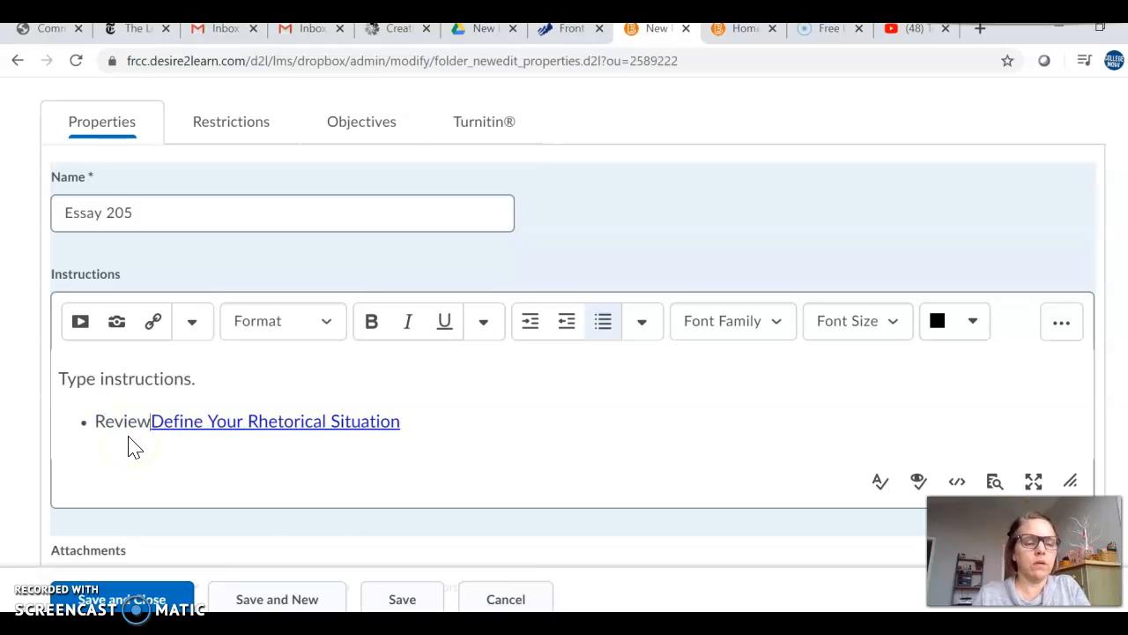
type(" instructions.")
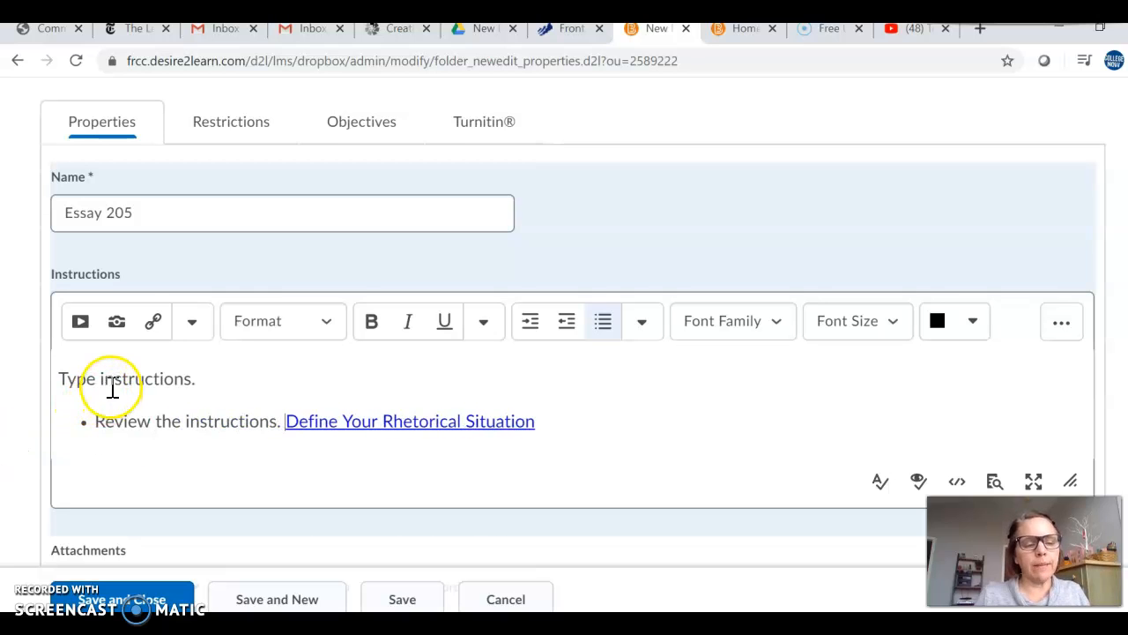
Step: Add a second bullet containing a quicklink to the "How to Decode Your Draft and Fill Out an Error Log" video from Course Videos
scroll(228, 467, "down", 1)
left_click(599, 368)
key("Return")
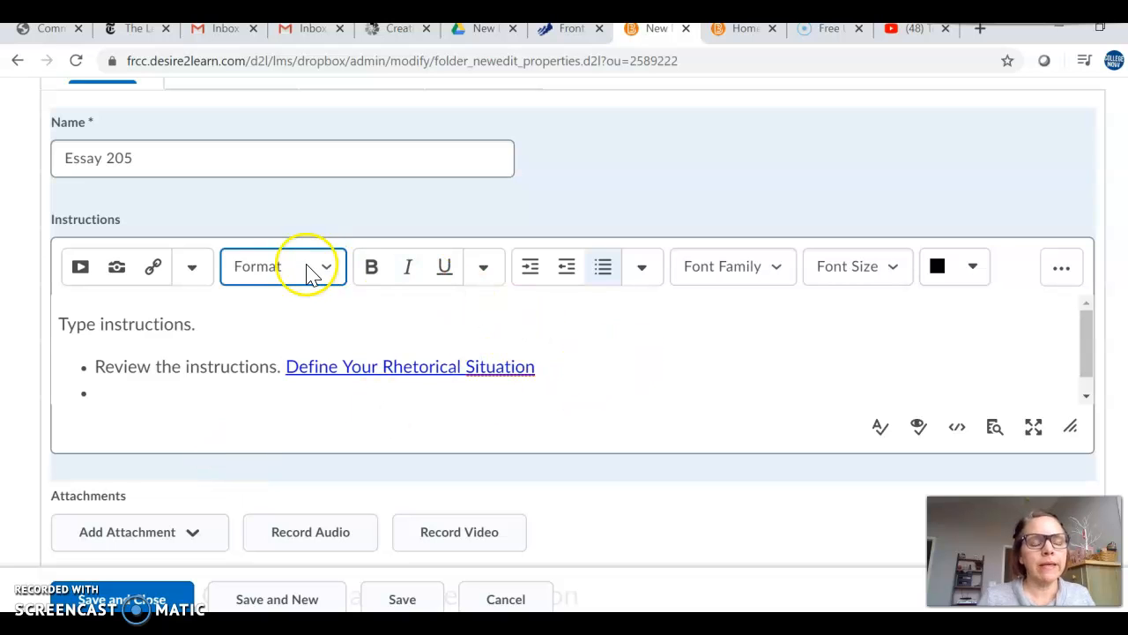
left_click(166, 273)
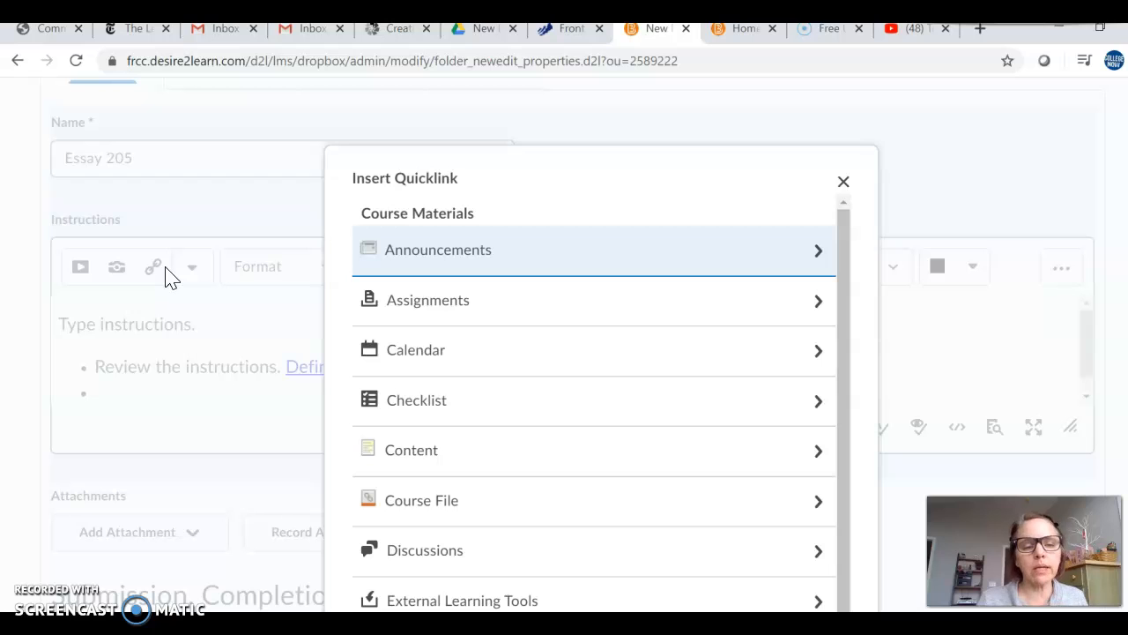
scroll(461, 421, "down", 1)
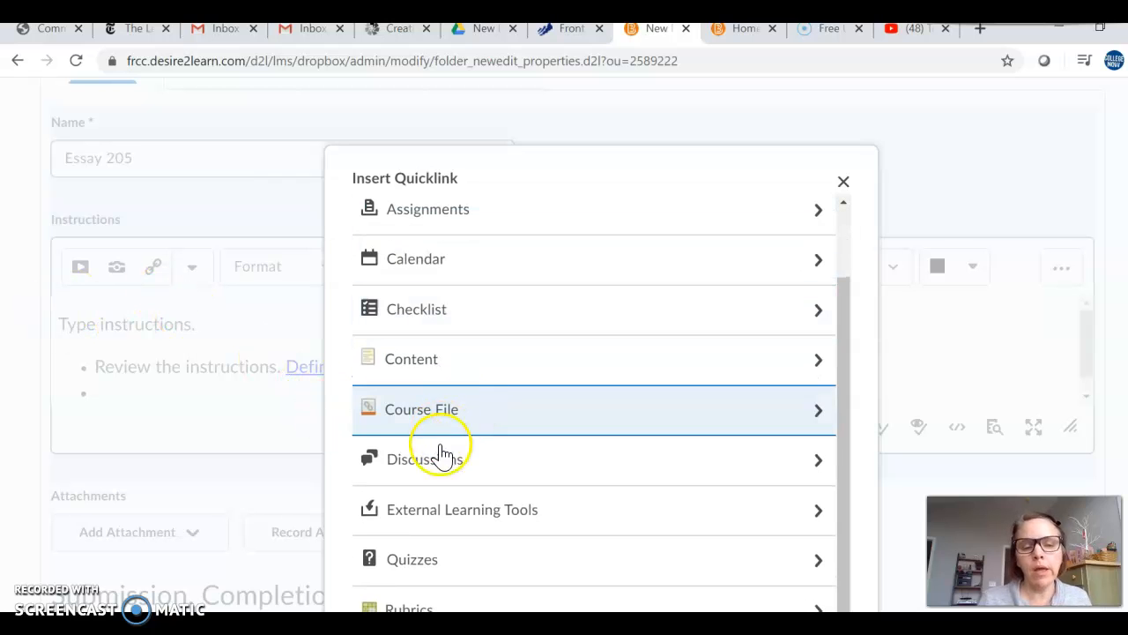
left_click(441, 370)
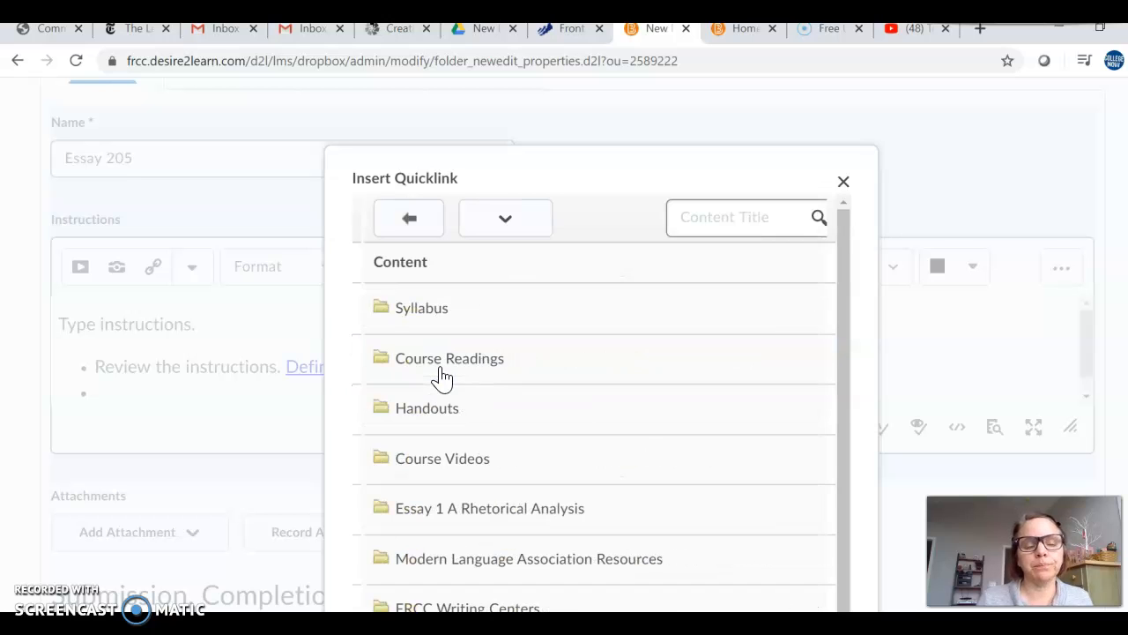
left_click(455, 443)
left_click(462, 430)
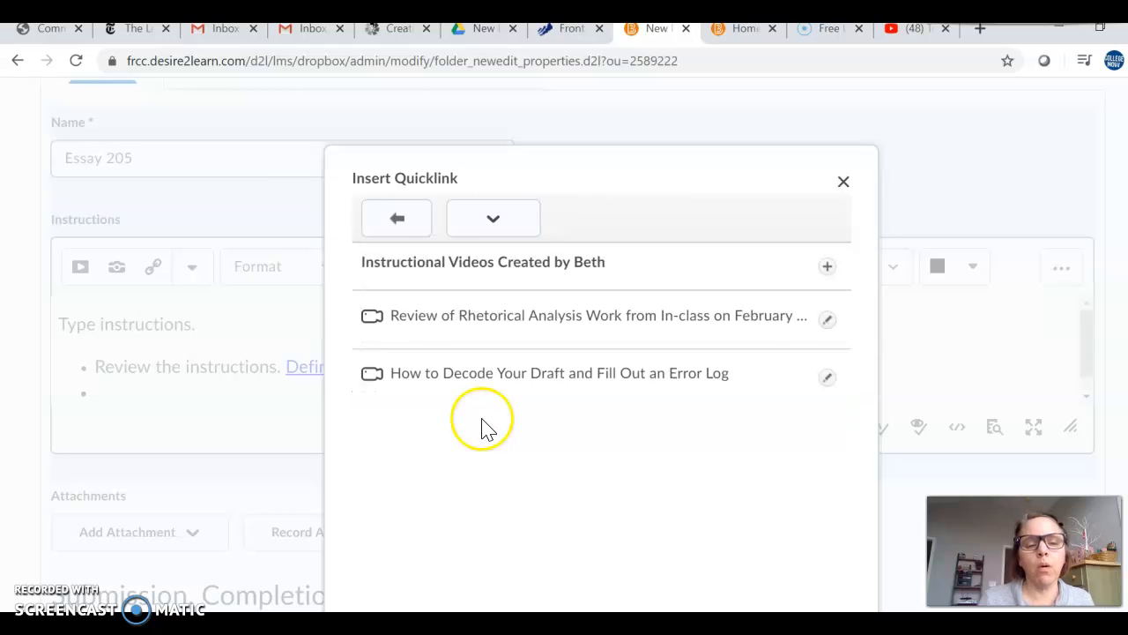
left_click(506, 381)
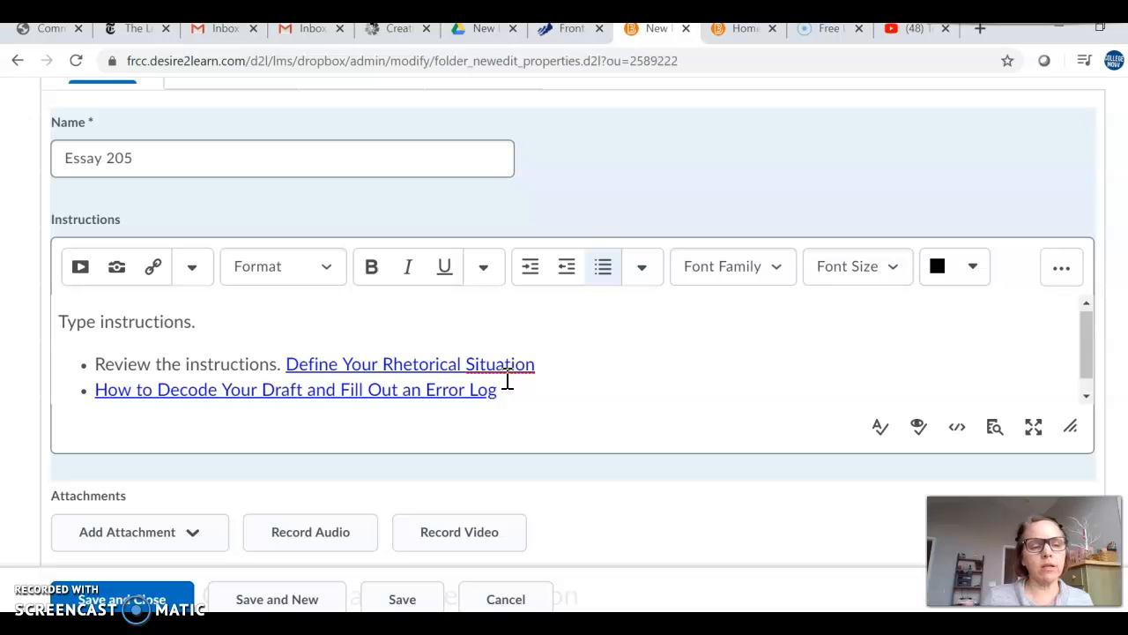
Step: Add the text "Also review this video before you submit:" before the video link in the second bullet
left_click(93, 391, "shift")
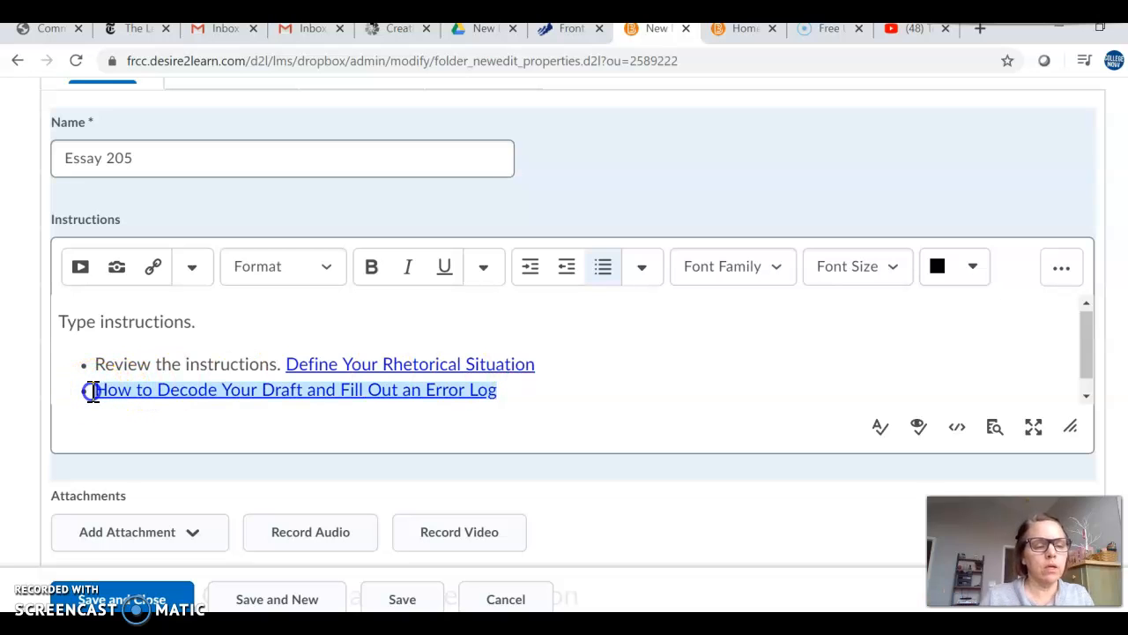
left_click(93, 391)
type("Also re")
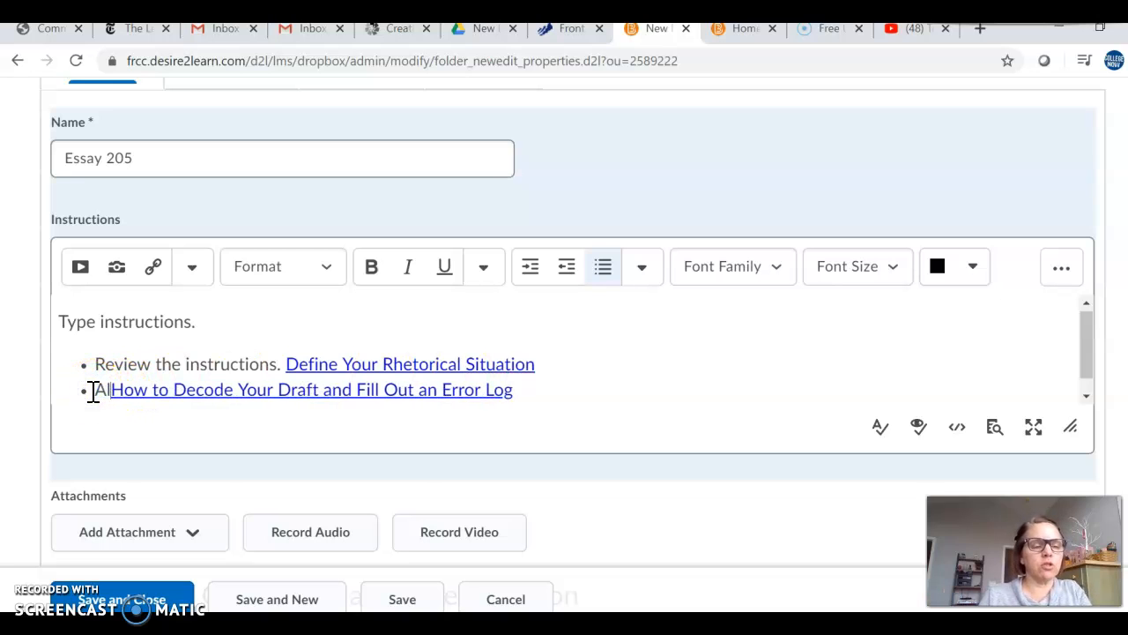
type("view this video be")
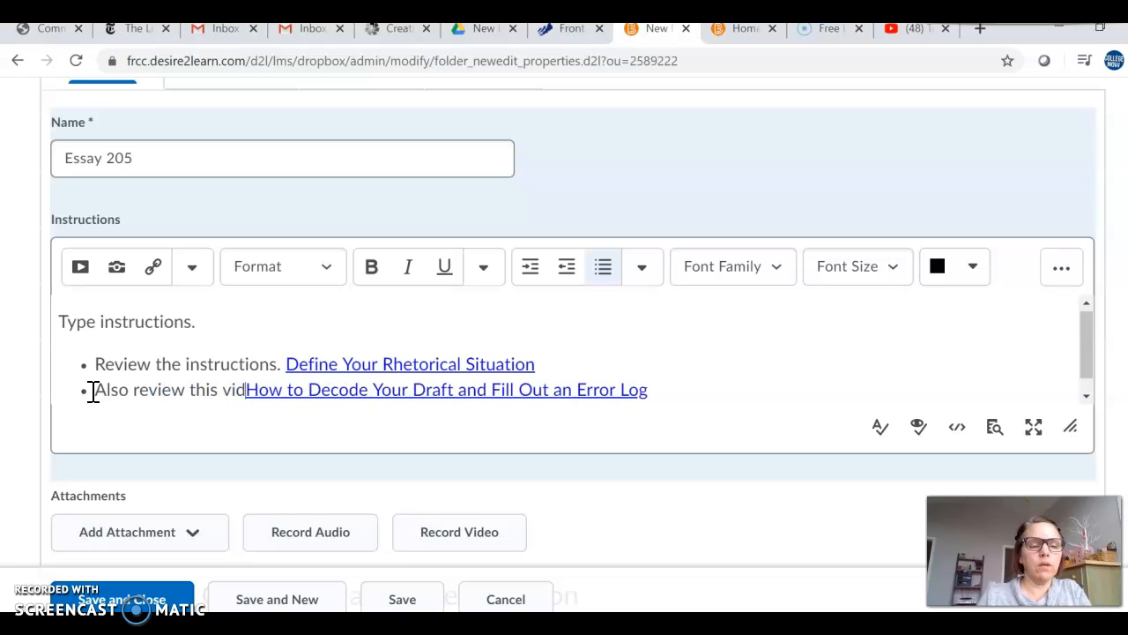
type("fore you submit:")
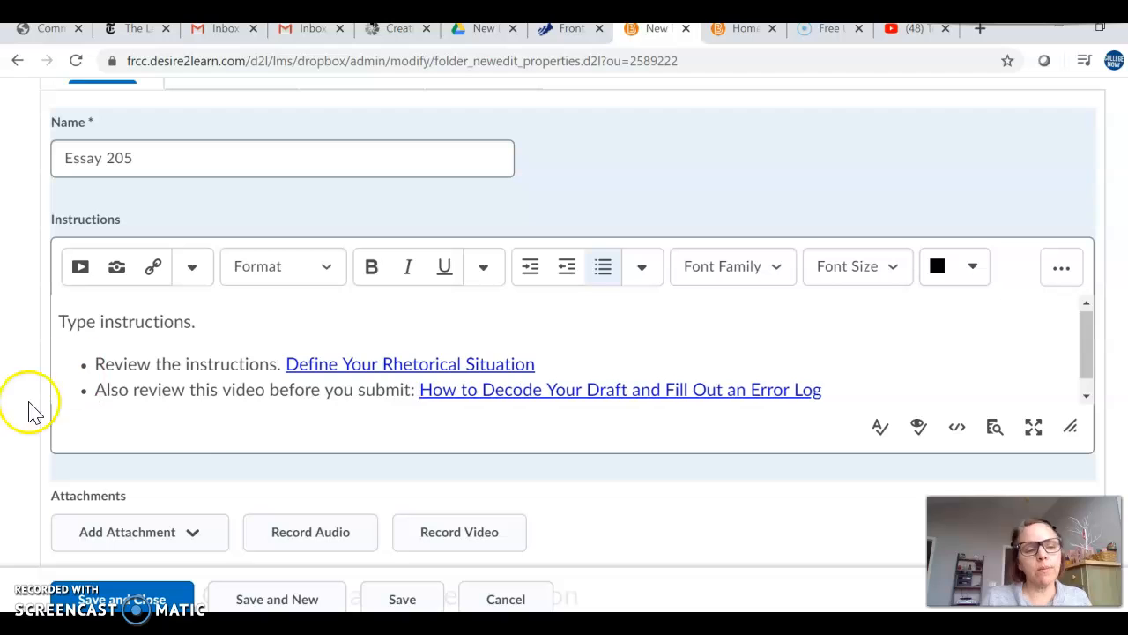
scroll(232, 433, "down", 3)
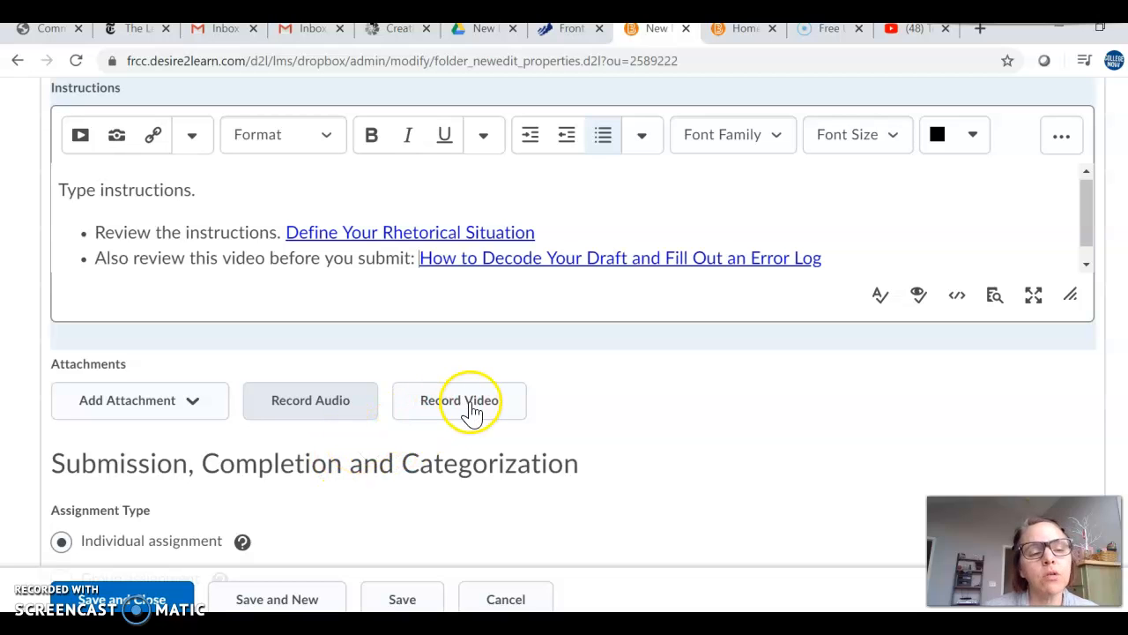
left_click(328, 411)
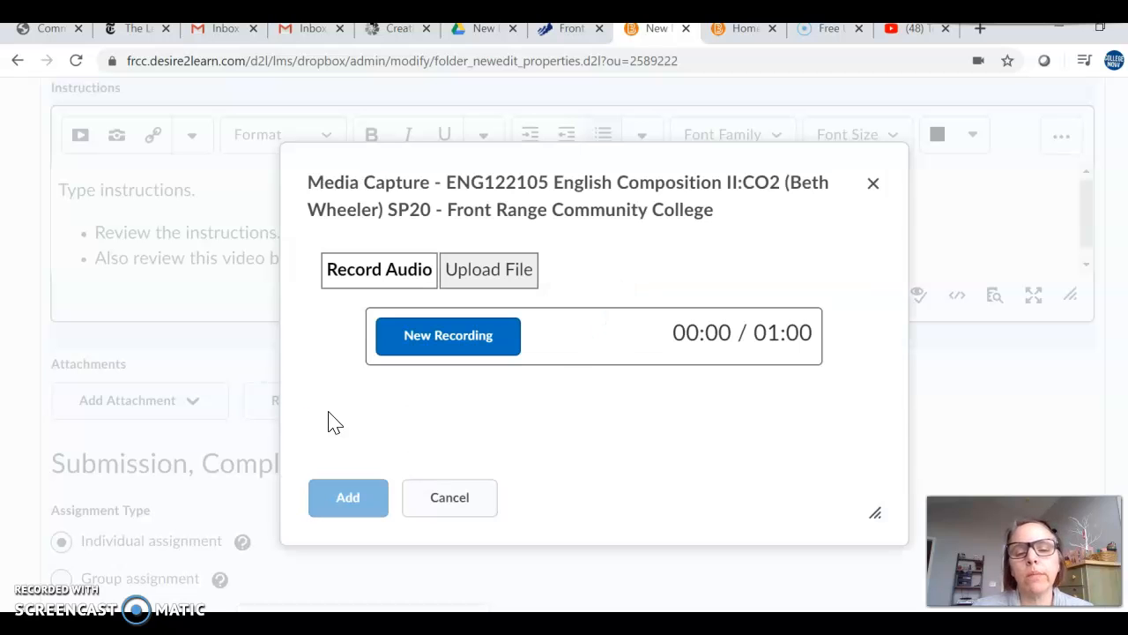
left_click(476, 332)
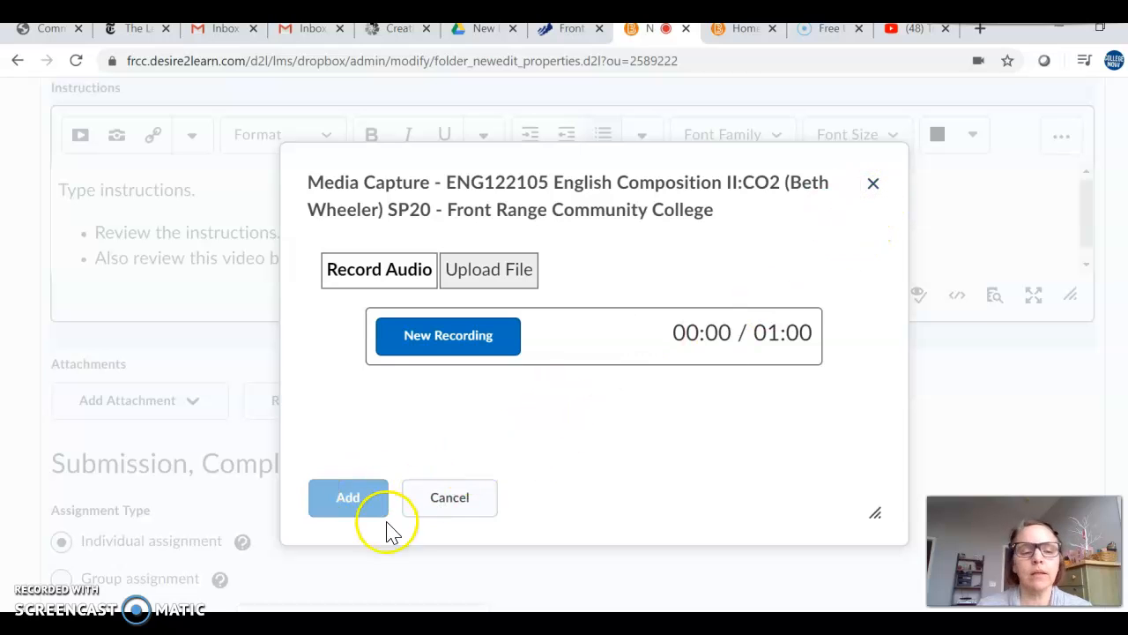
left_click(877, 183)
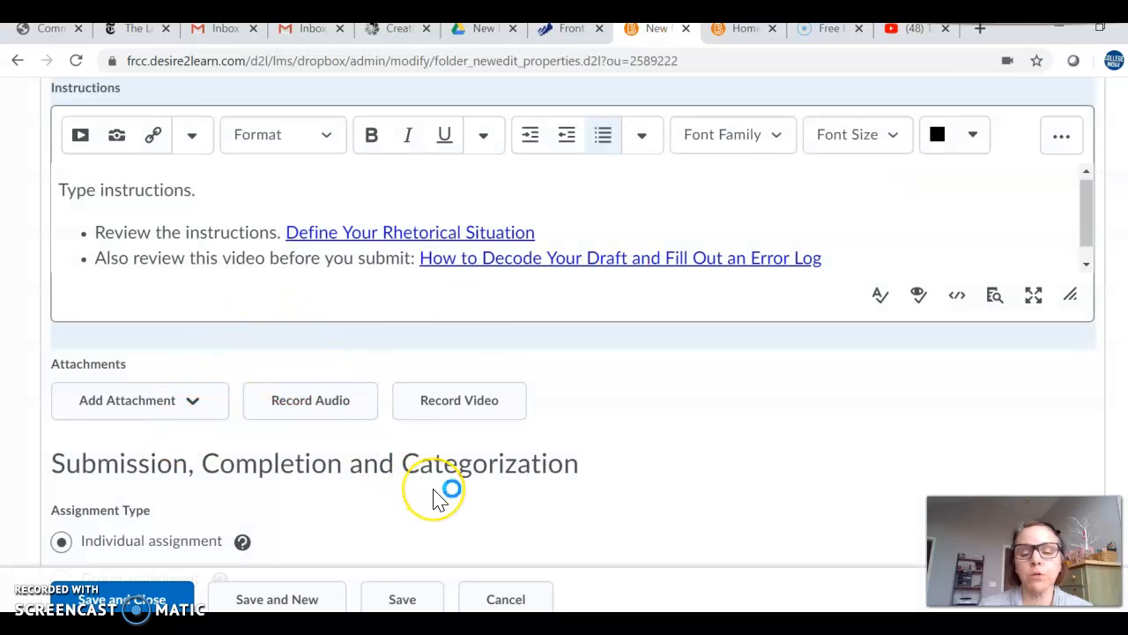
Step: Examine the folder's assignment type, submission type, files allowed per submission and submission retention options
scroll(533, 468, "down", 3)
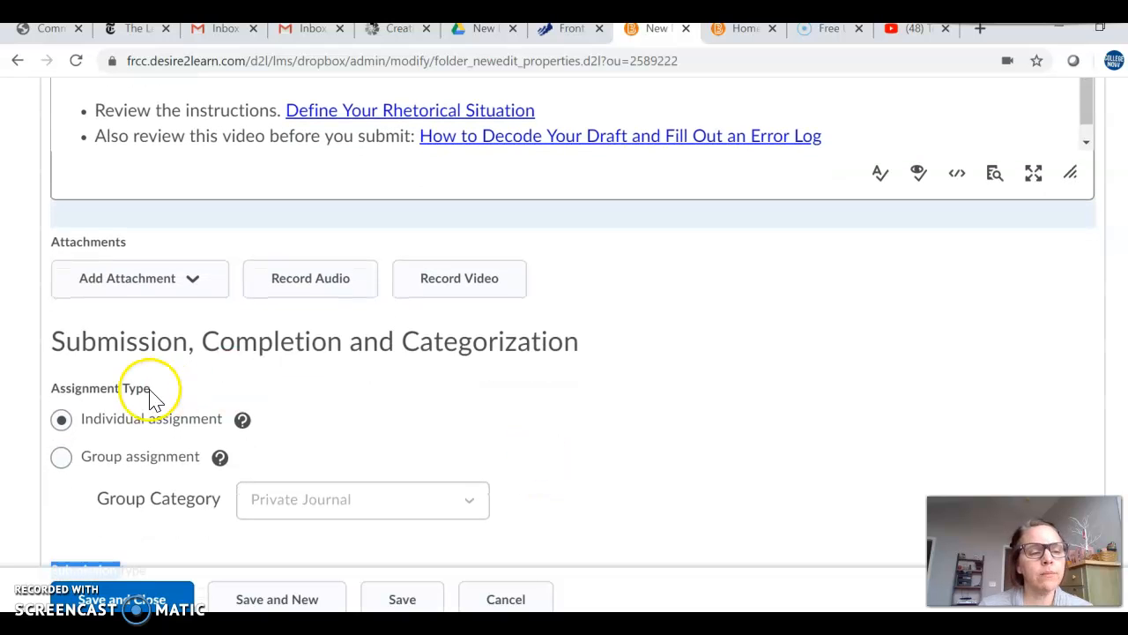
scroll(170, 429, "down", 1)
scroll(170, 430, "down", 2)
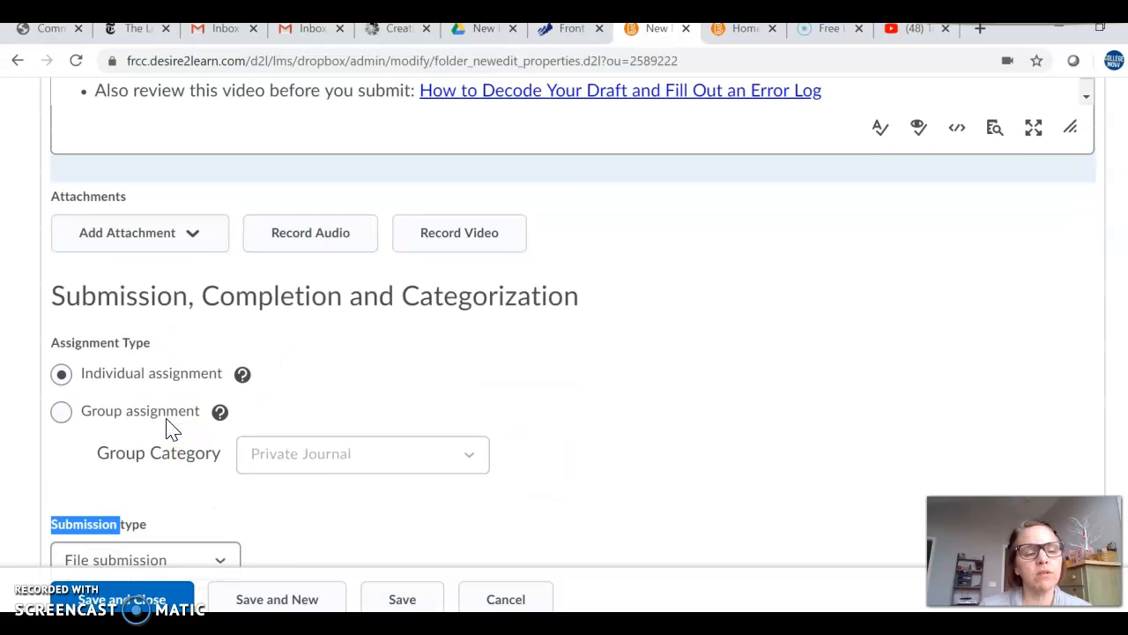
scroll(166, 419, "down", 1)
left_click(254, 401)
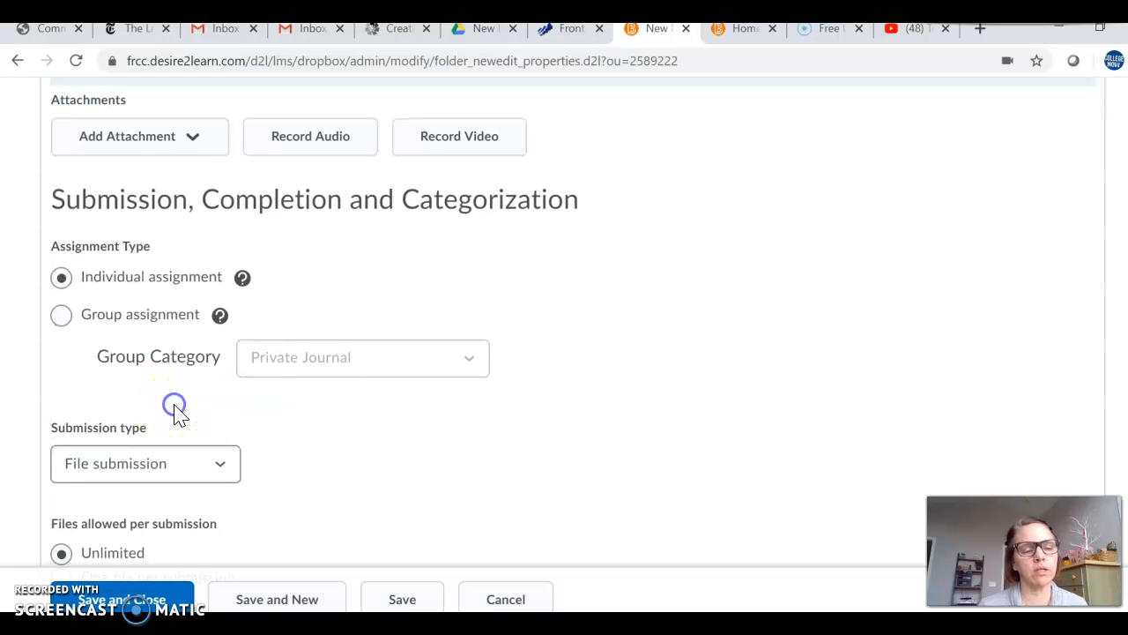
scroll(174, 412, "down", 1)
scroll(179, 414, "down", 1)
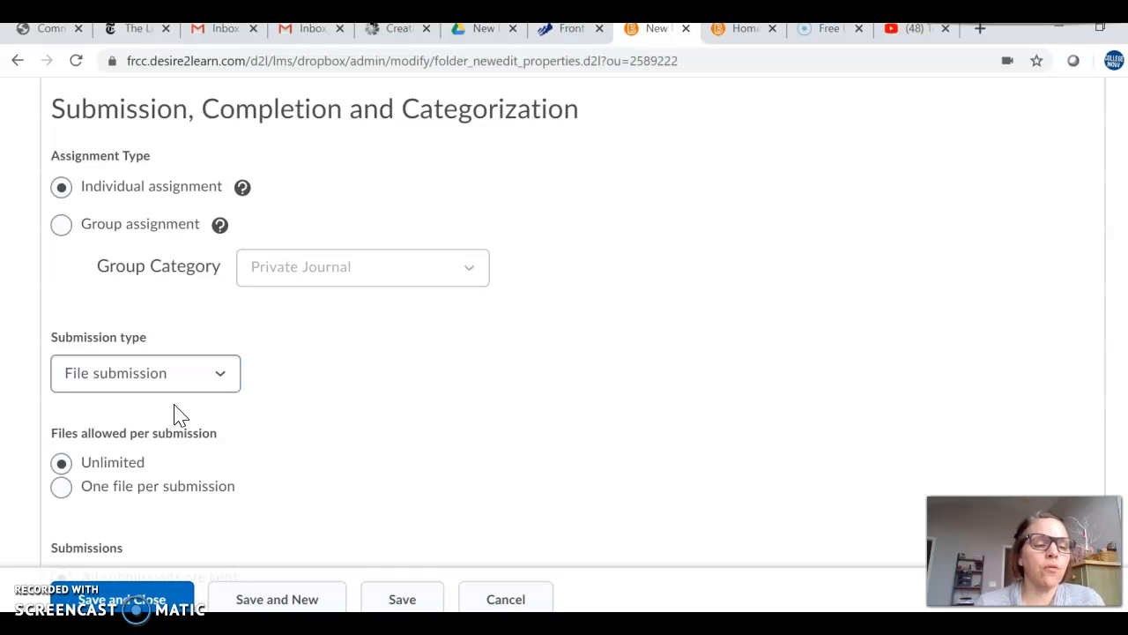
scroll(176, 413, "down", 1)
left_click(177, 401)
scroll(192, 390, "down", 5)
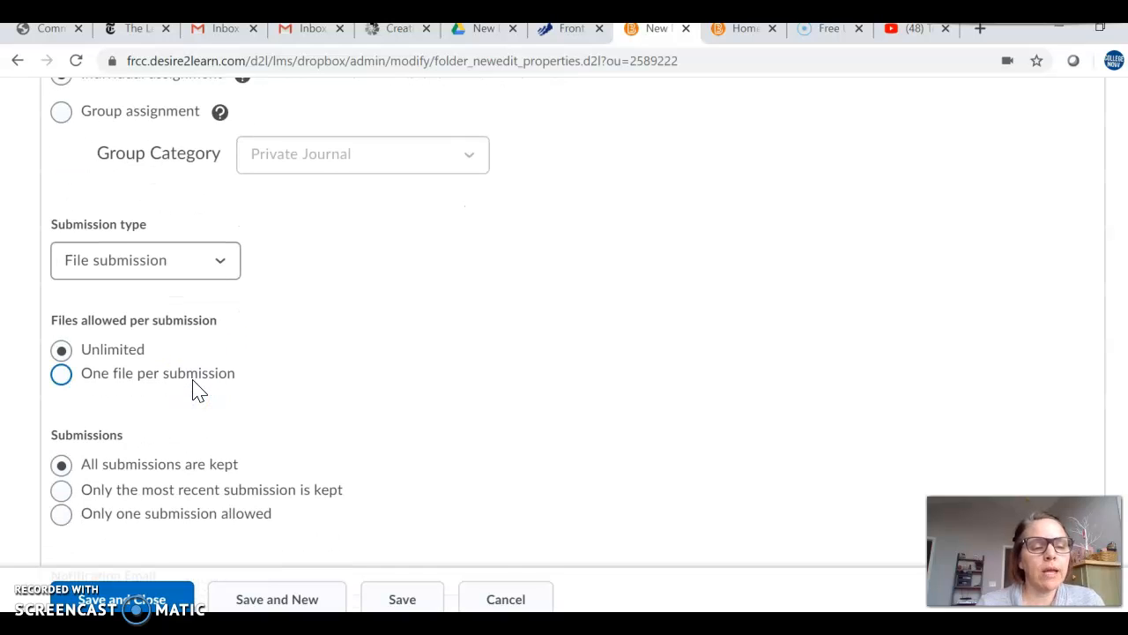
left_click(179, 463)
scroll(188, 470, "up", 1)
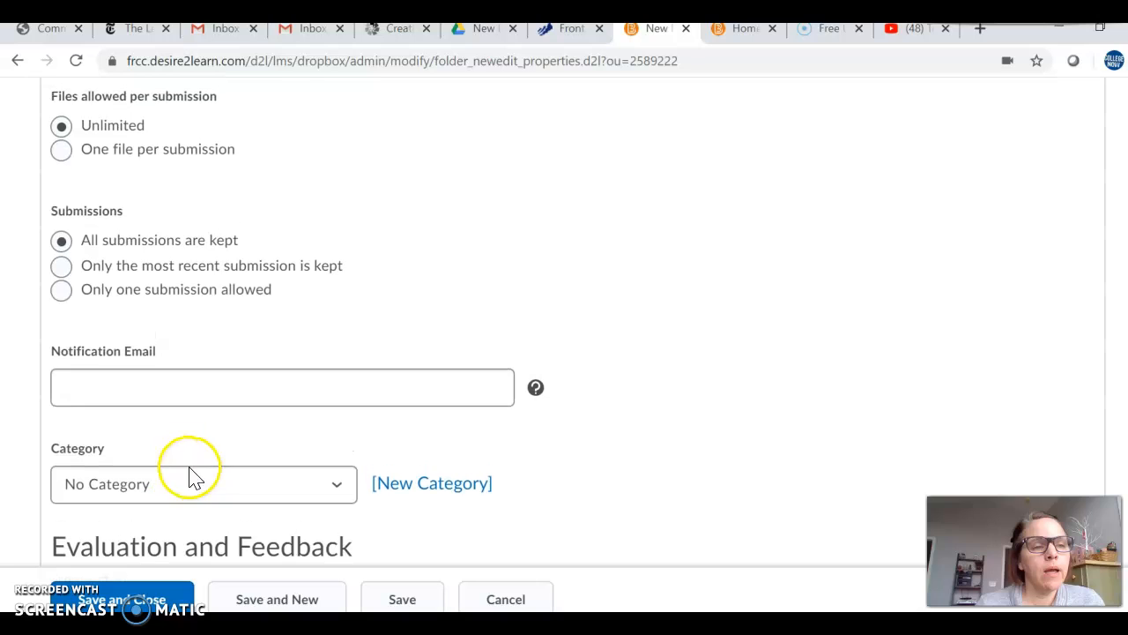
scroll(234, 252, "up", 1)
left_click(146, 203)
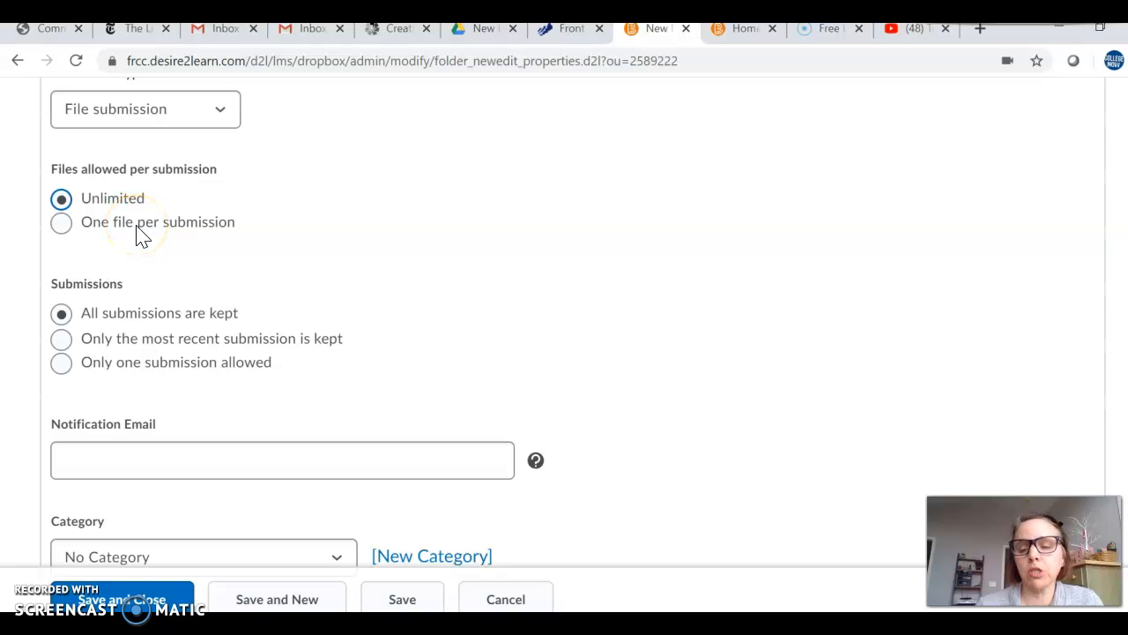
left_click(174, 231)
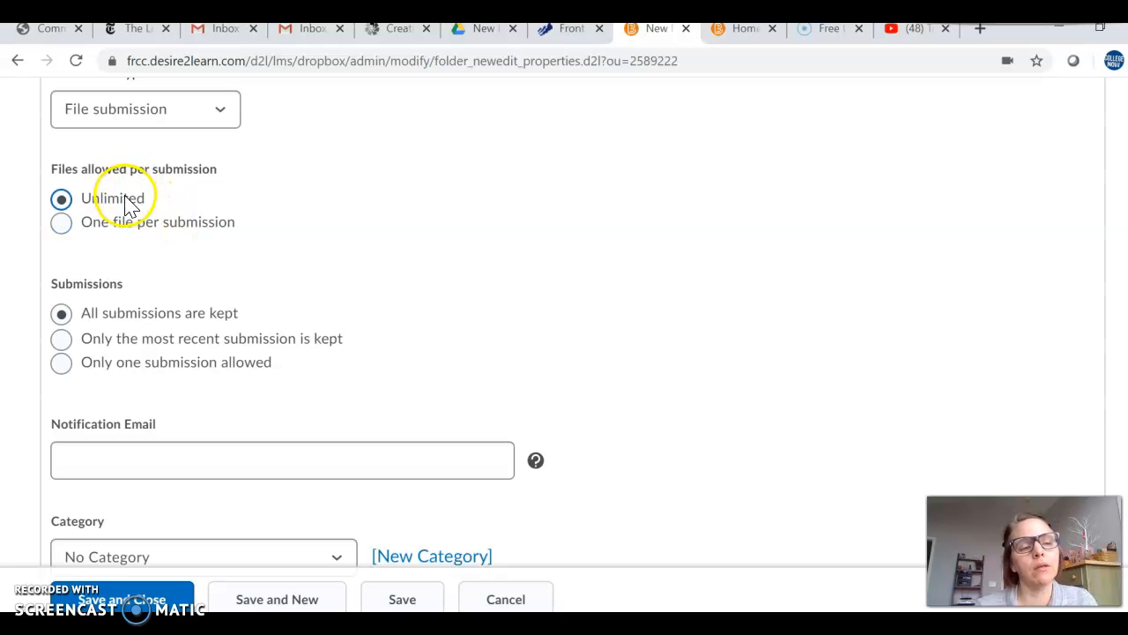
Step: Try the option that keeps only the most recent submission and restore the one that keeps all submissions
scroll(284, 223, "down", 1)
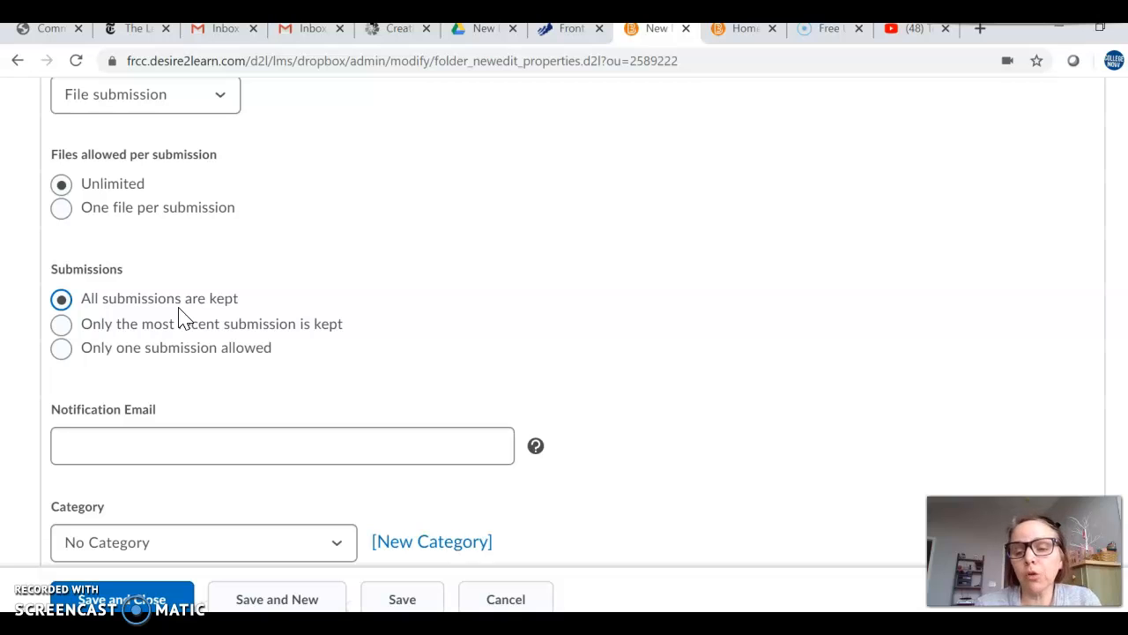
left_click(60, 326)
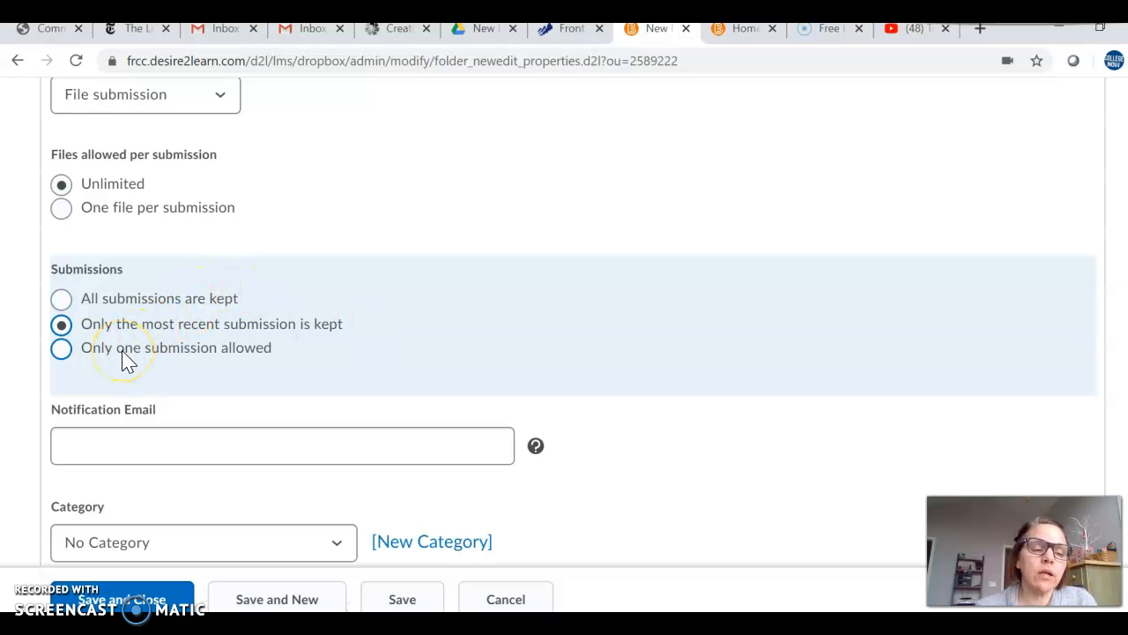
left_click(86, 300)
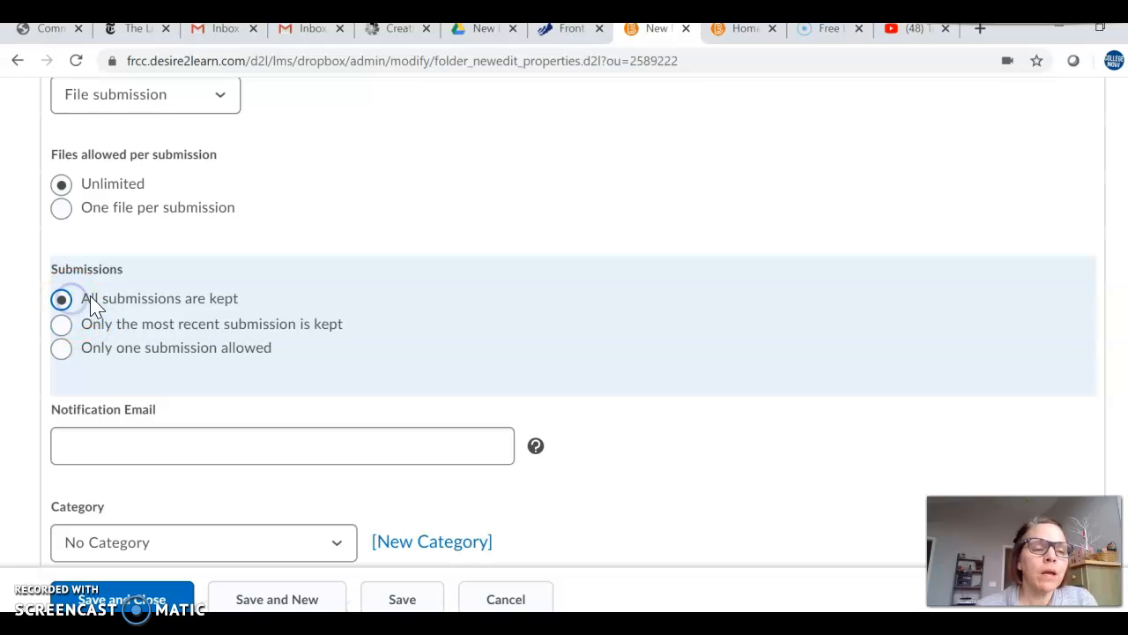
Step: Examine the notification email and category settings, and review the folder page from its header down to the submission options
scroll(432, 346, "down", 1)
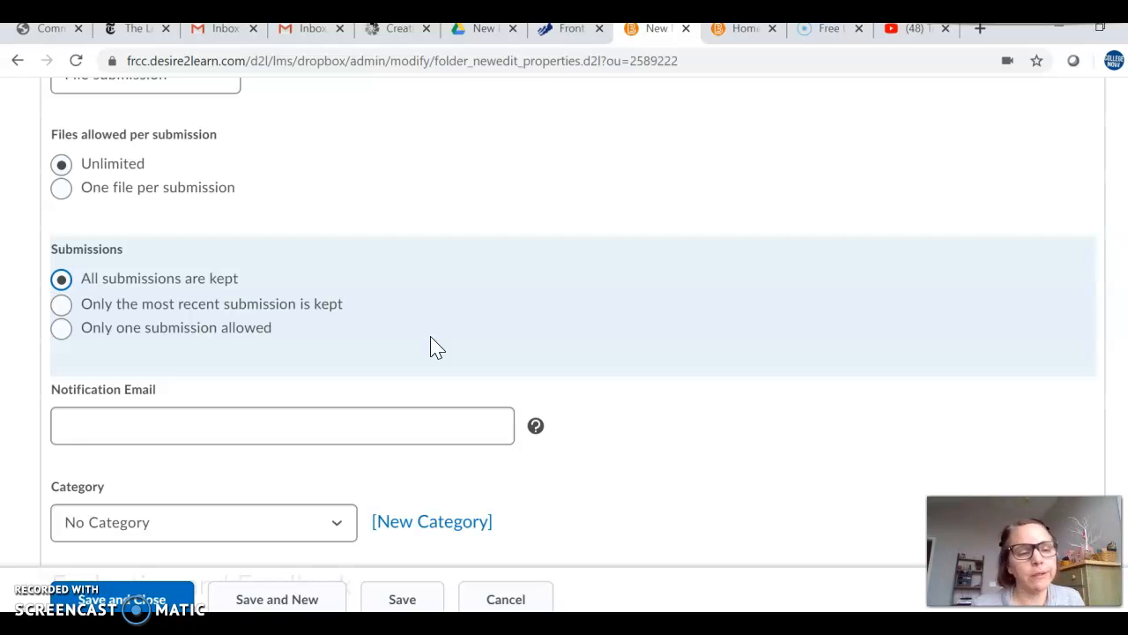
scroll(468, 330, "down", 1)
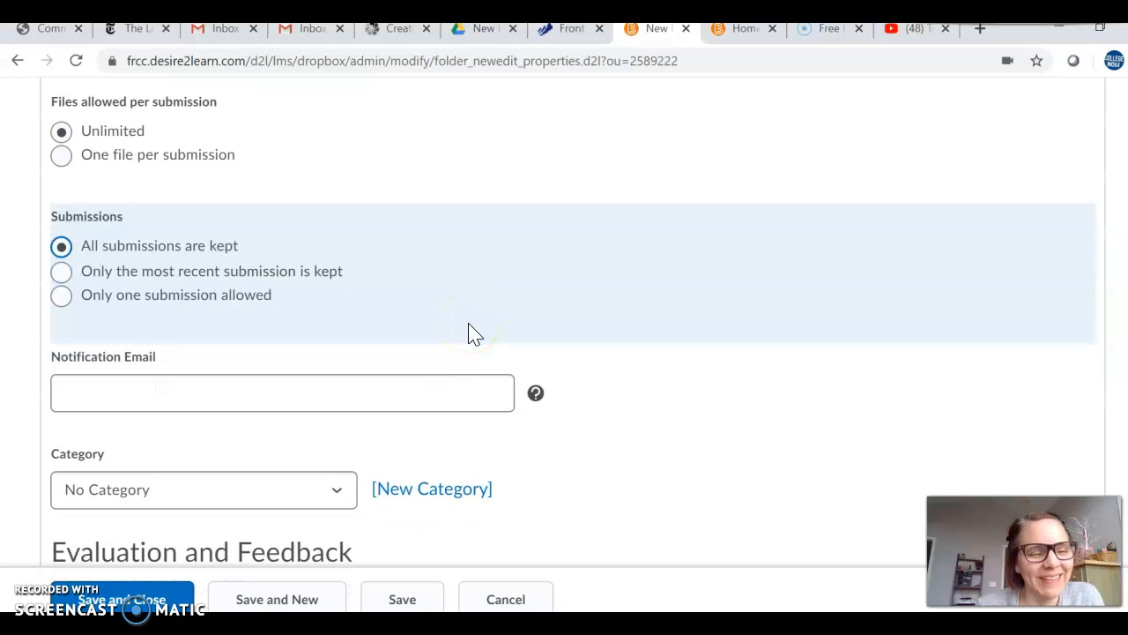
scroll(468, 330, "down", 1)
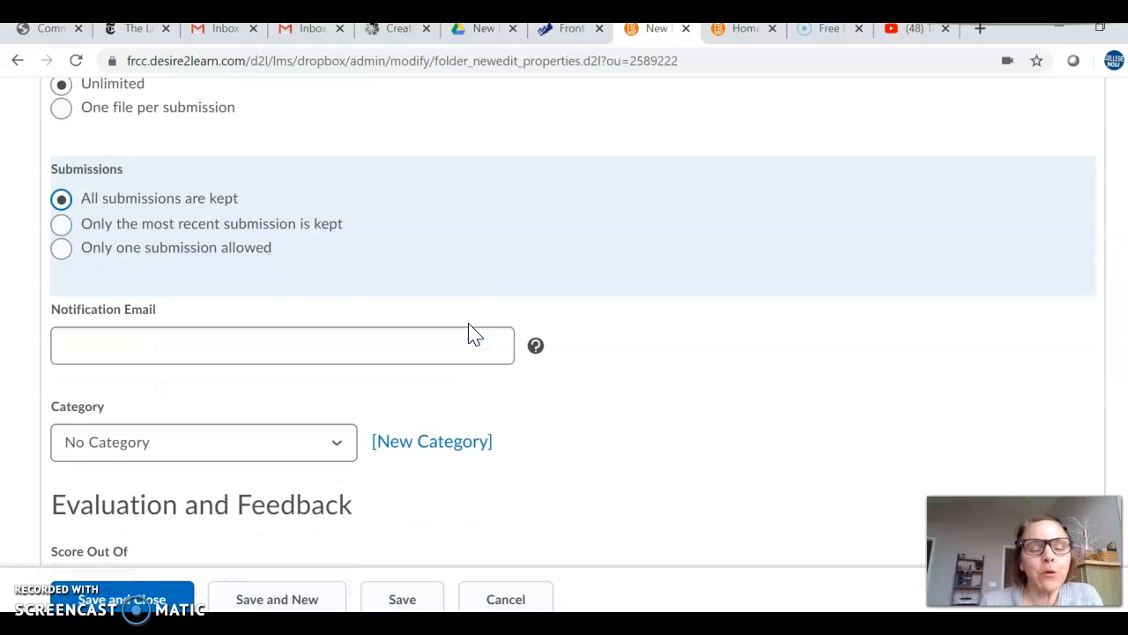
left_click(432, 354)
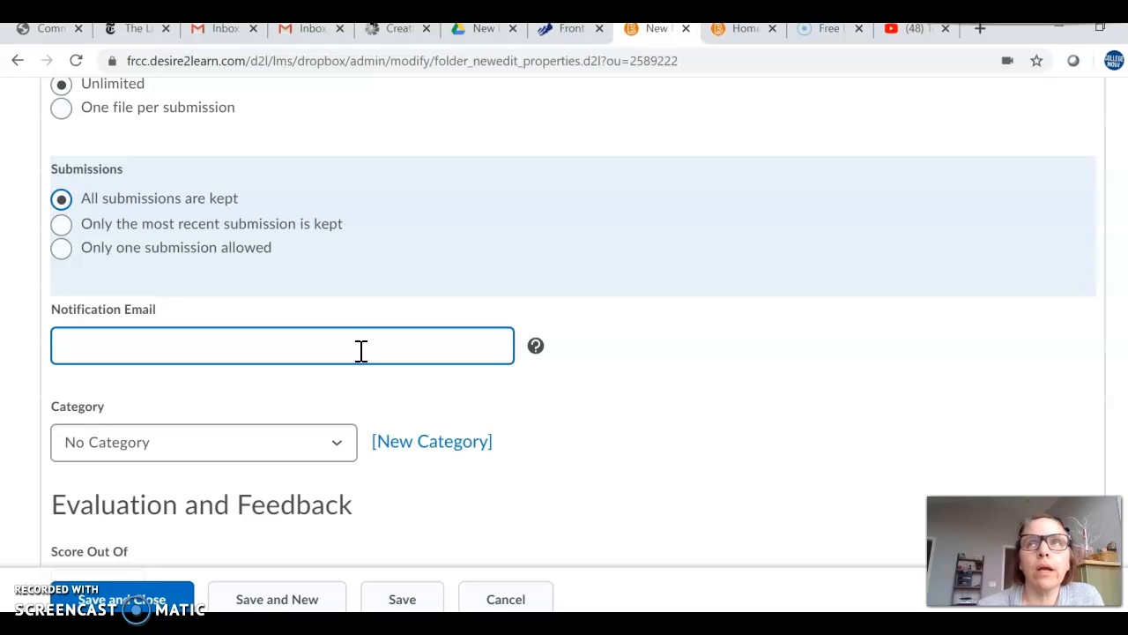
left_click(381, 305)
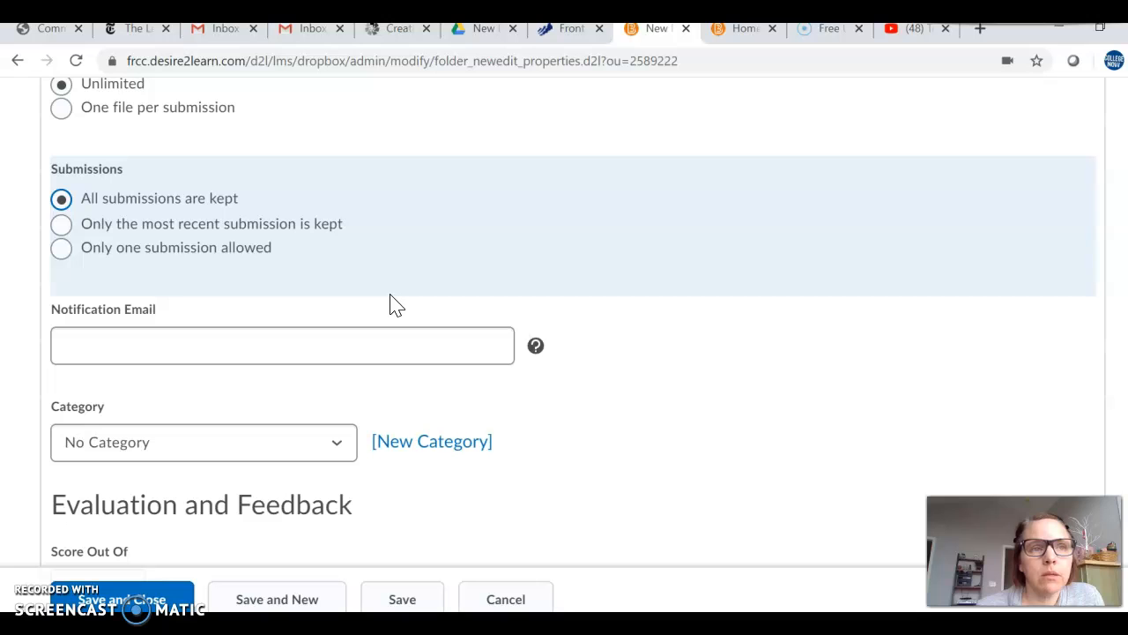
left_click(498, 273)
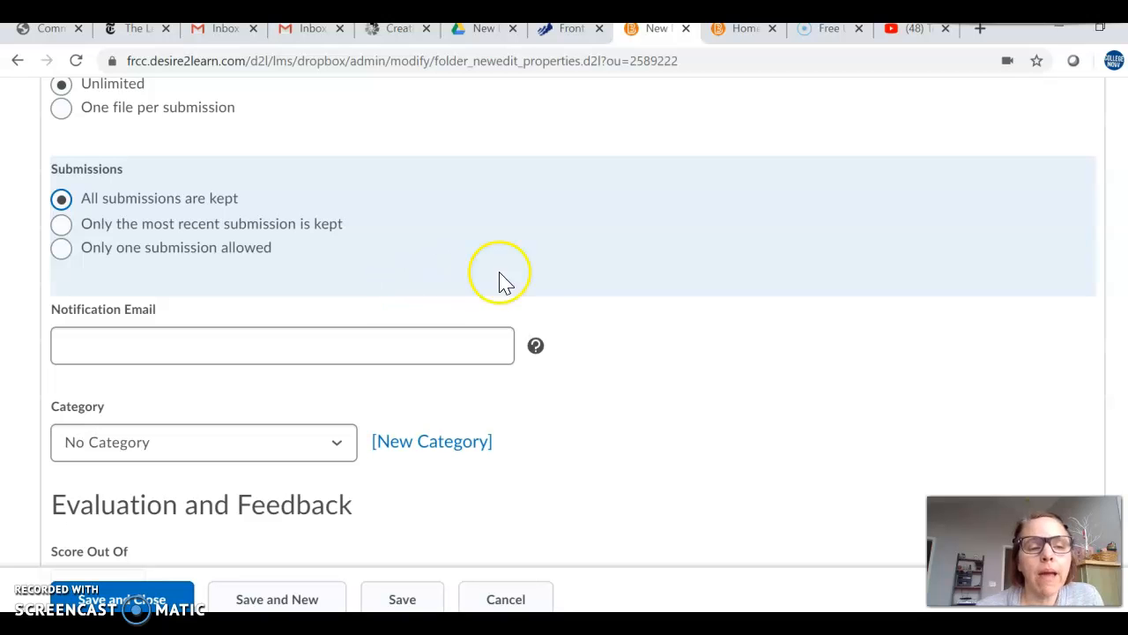
scroll(538, 269, "up", 5)
scroll(543, 280, "up", 6)
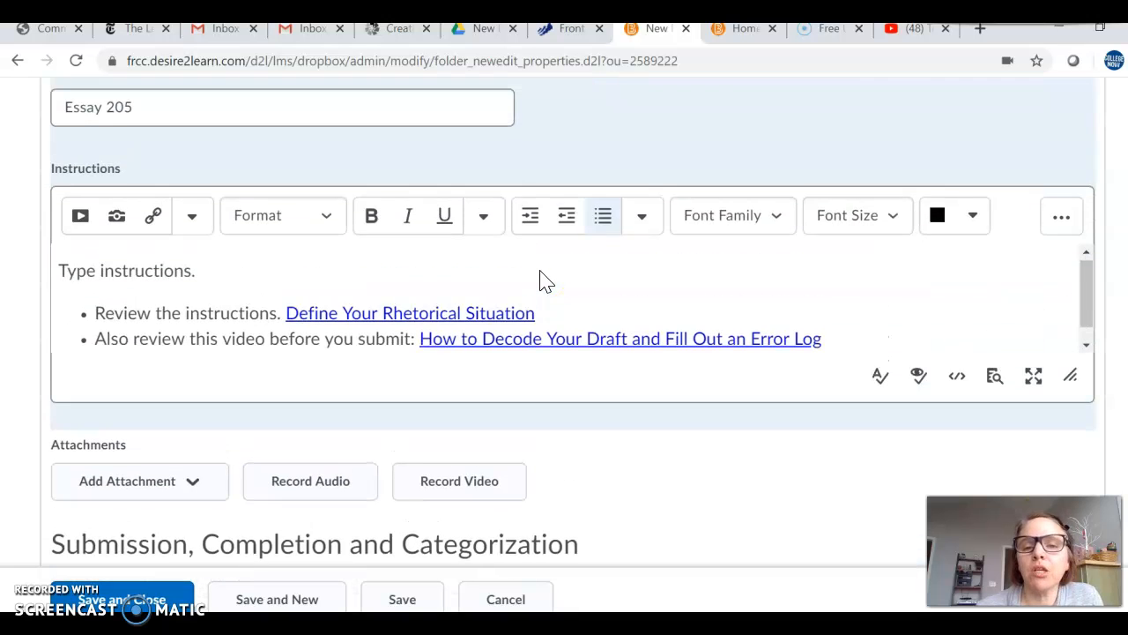
scroll(542, 270, "up", 2)
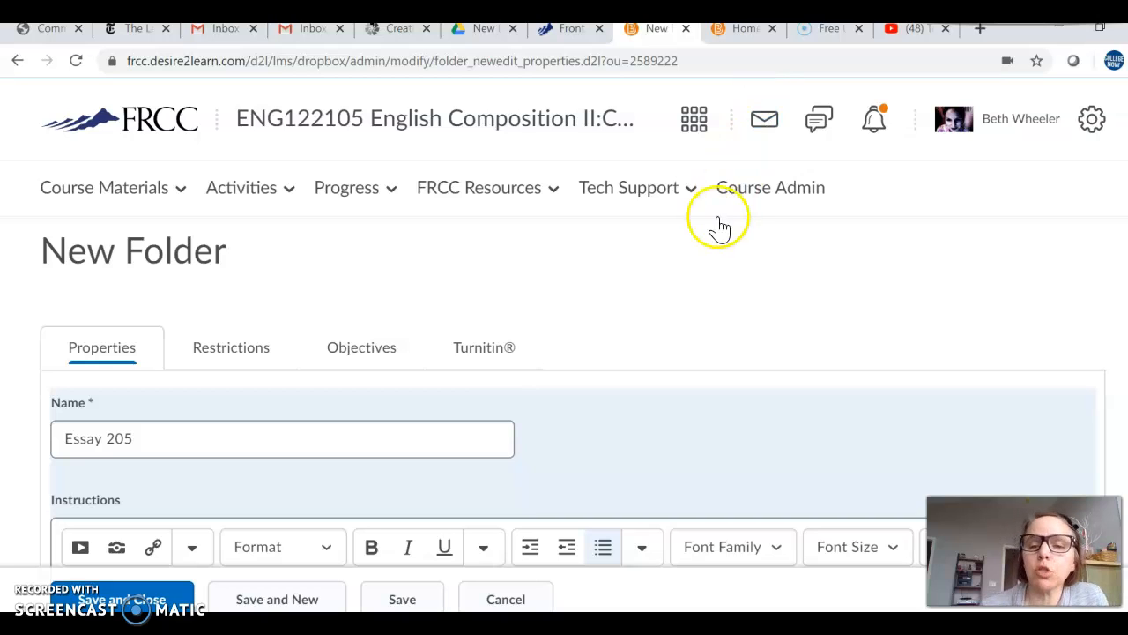
scroll(694, 285, "down", 3)
scroll(695, 285, "down", 5)
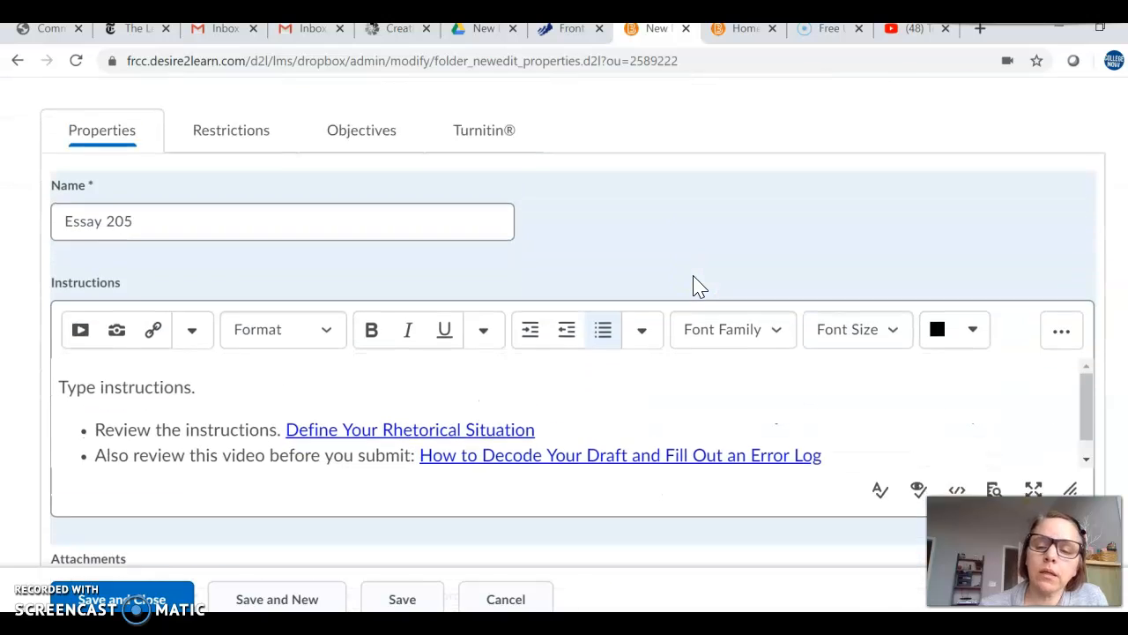
scroll(694, 285, "down", 4)
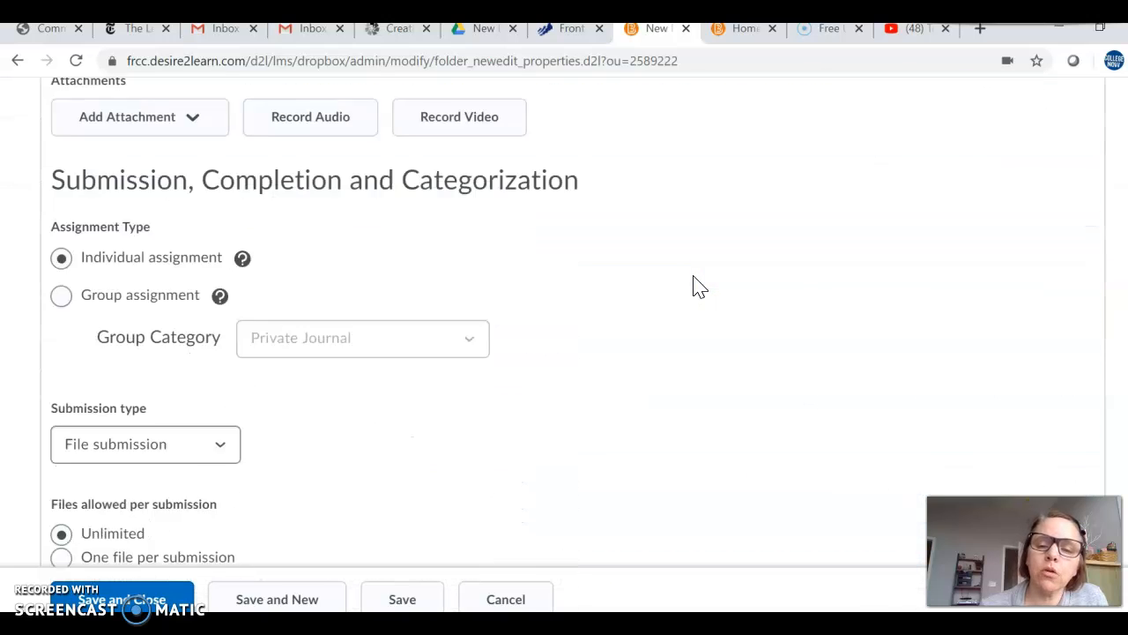
Step: Assign the folder to the category Test Please Ignore, leaving the notification email empty
scroll(695, 285, "down", 4)
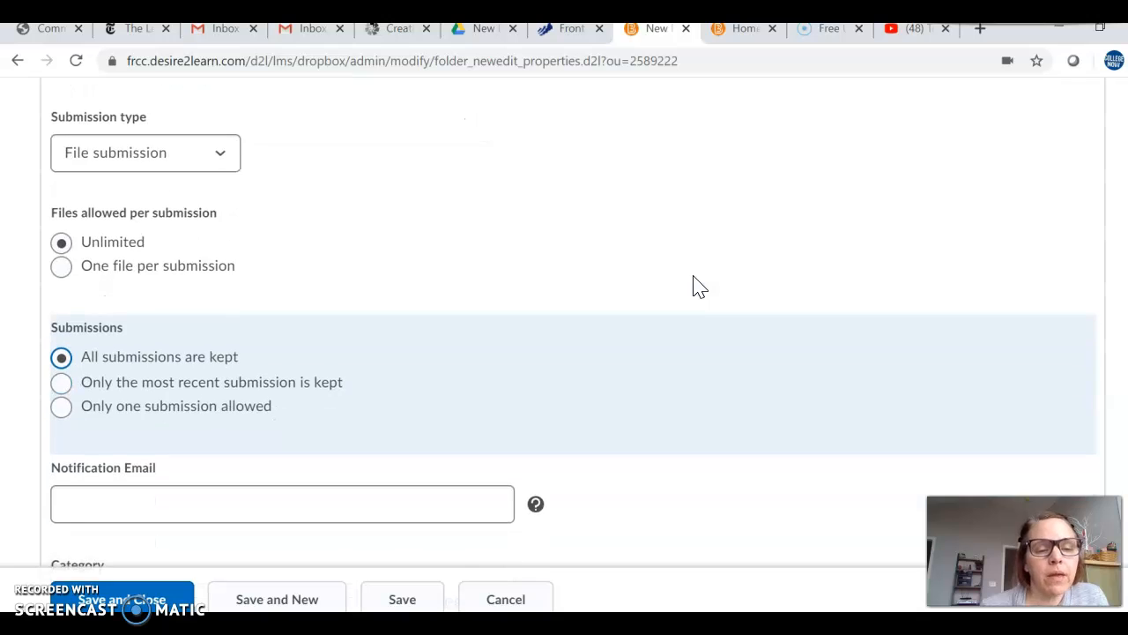
scroll(694, 285, "down", 2)
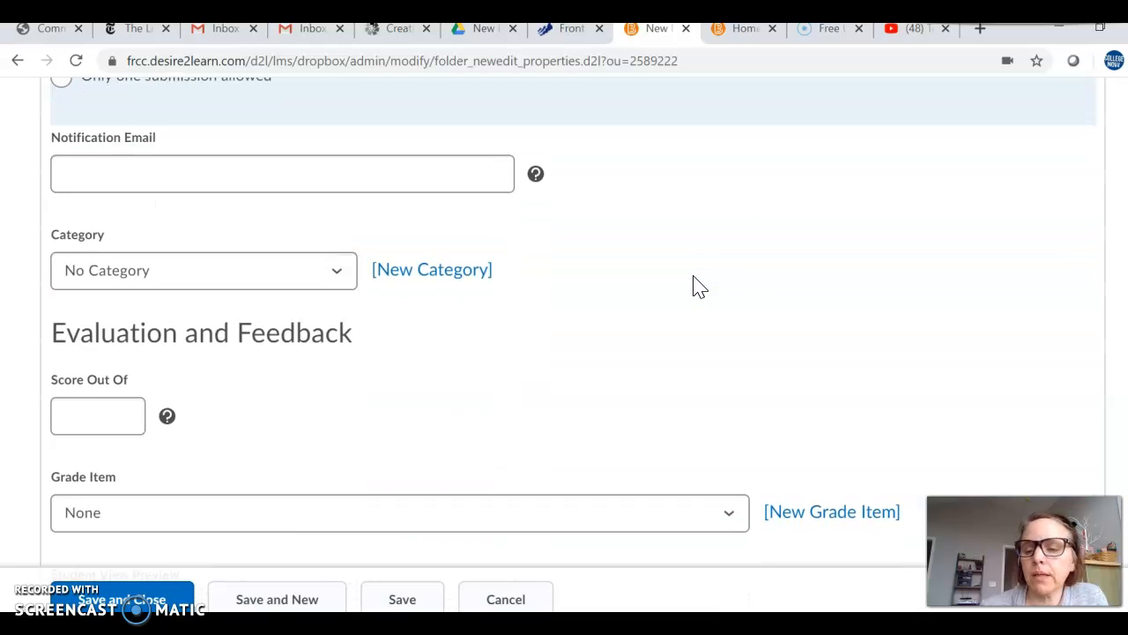
scroll(695, 285, "up", 1)
scroll(694, 284, "up", 1)
left_click(454, 261)
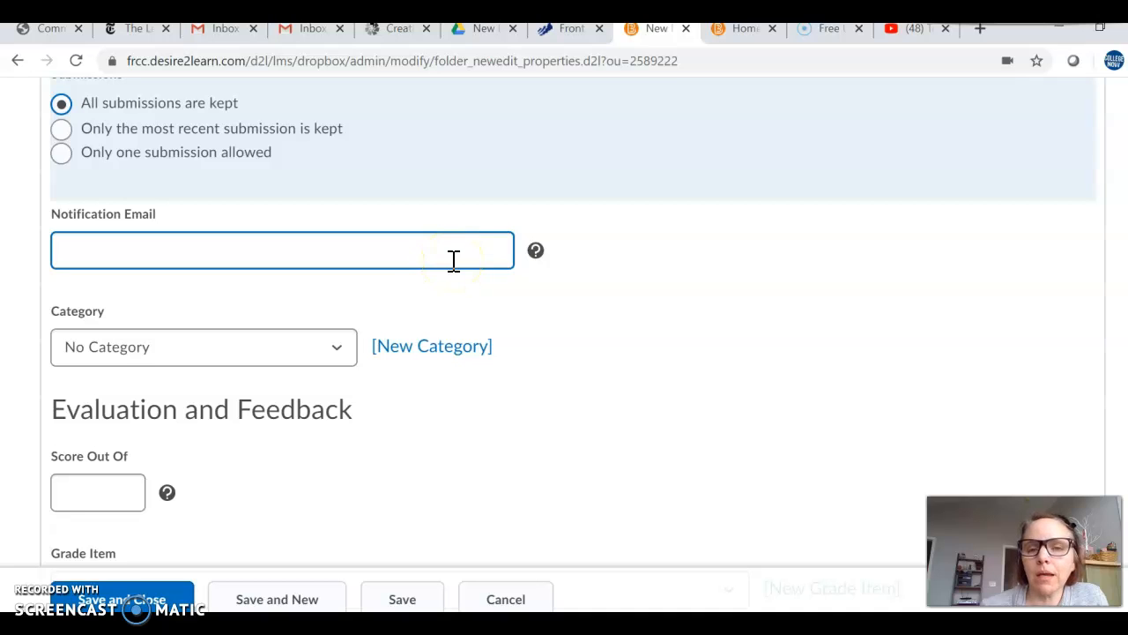
left_click(338, 350)
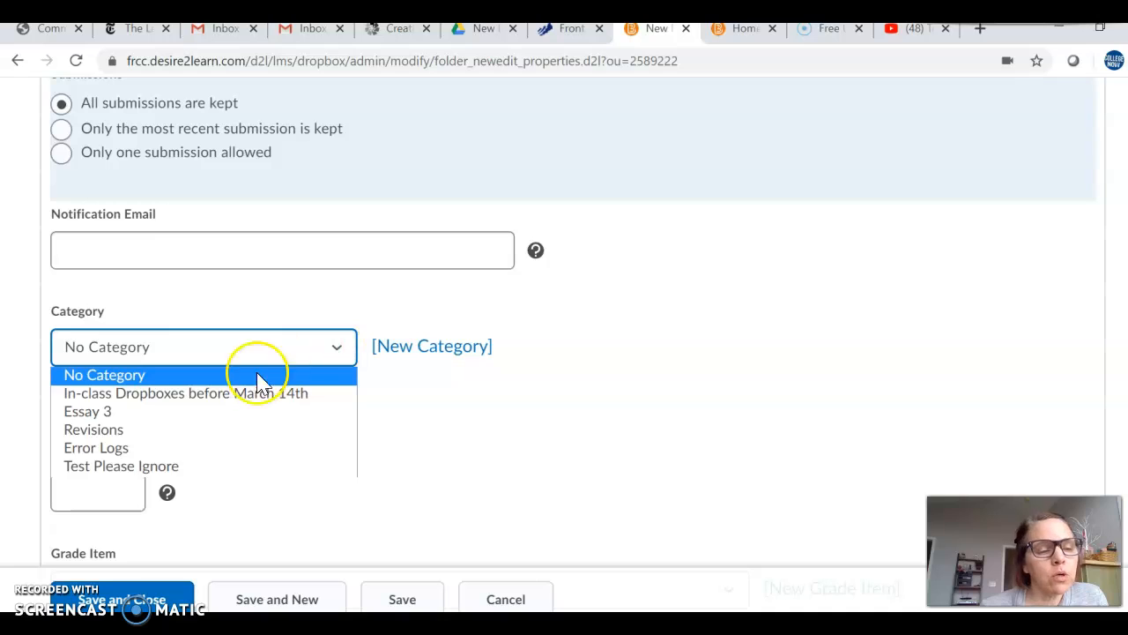
left_click(212, 469)
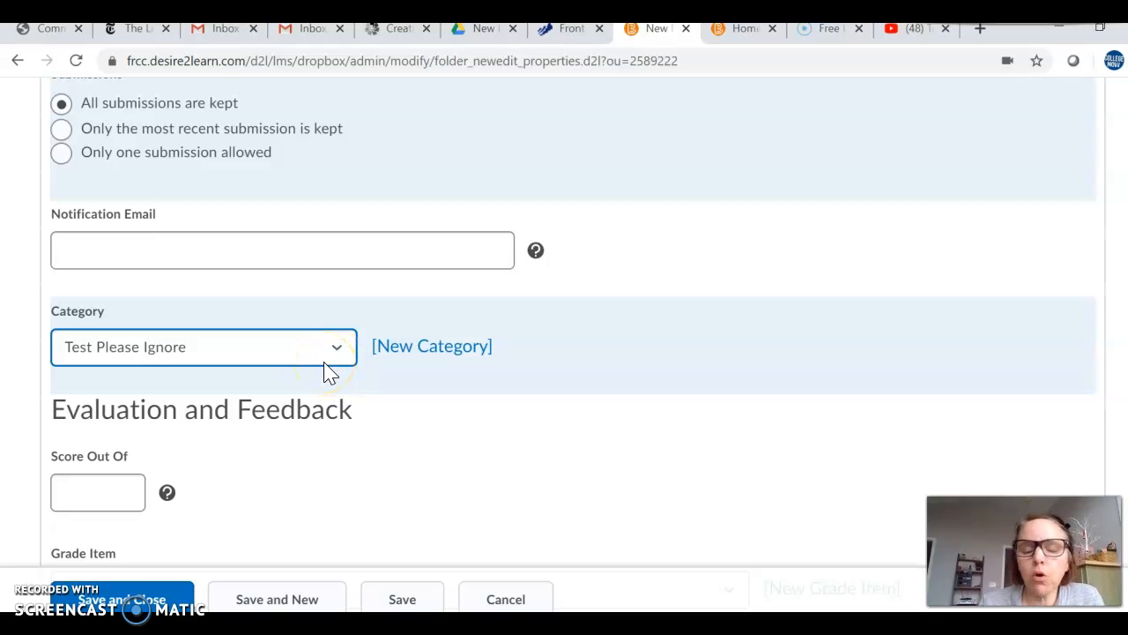
Step: Set the score out of 250 and link the folder to the grade item Essay 3 Define Your Rhetorical Situation due 3-30 in D2L
scroll(461, 400, "down", 1)
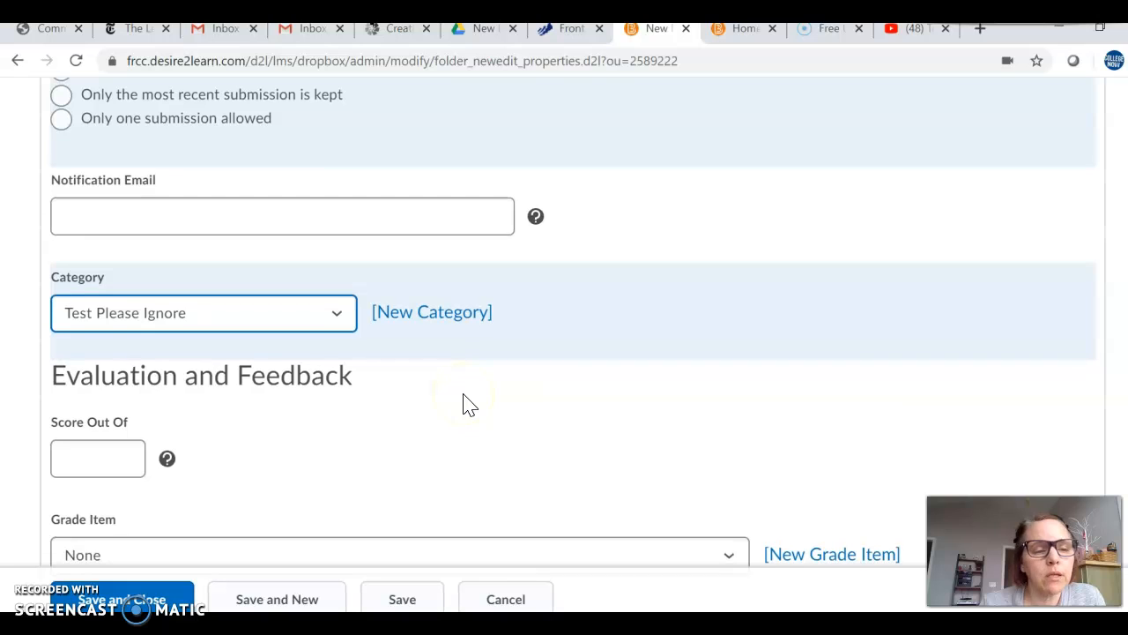
scroll(463, 400, "down", 1)
left_click(88, 408)
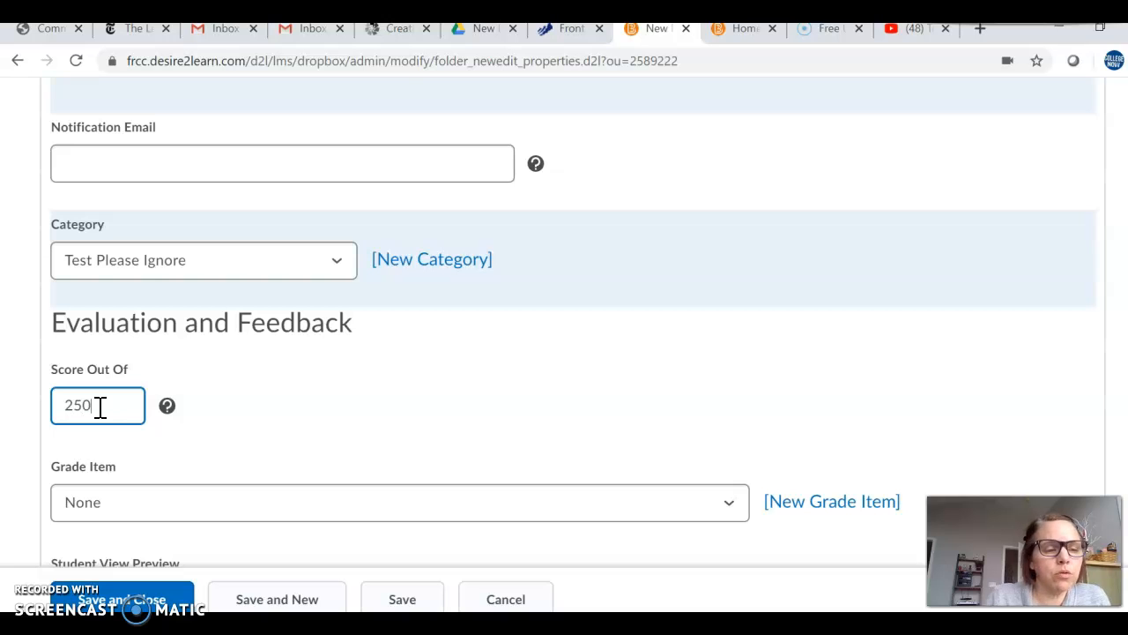
scroll(284, 378, "down", 3)
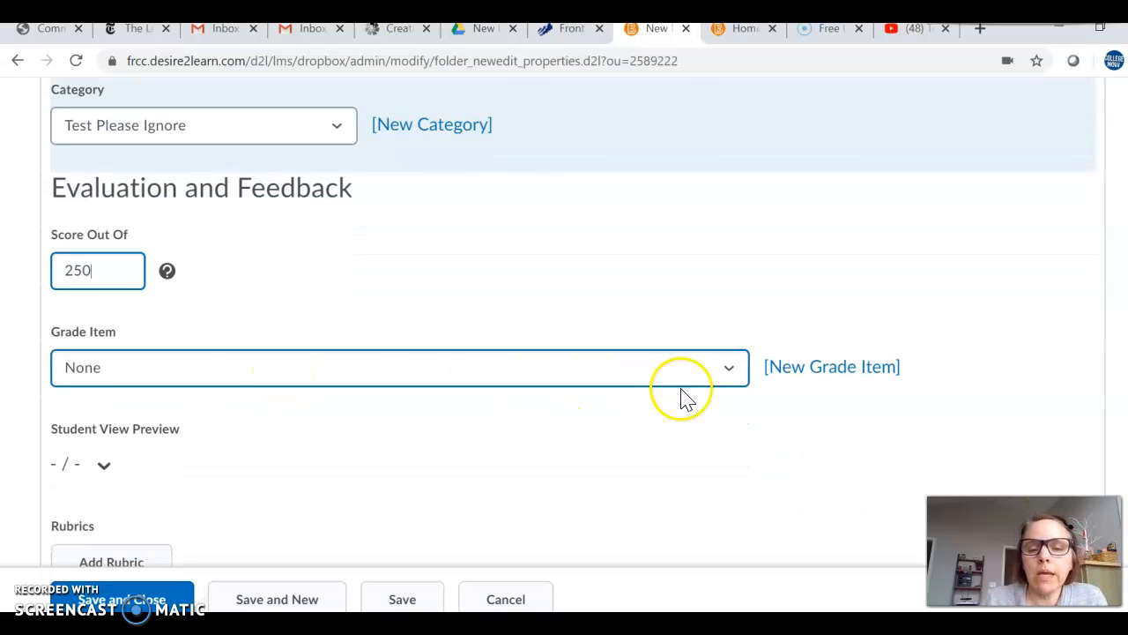
left_click(731, 370)
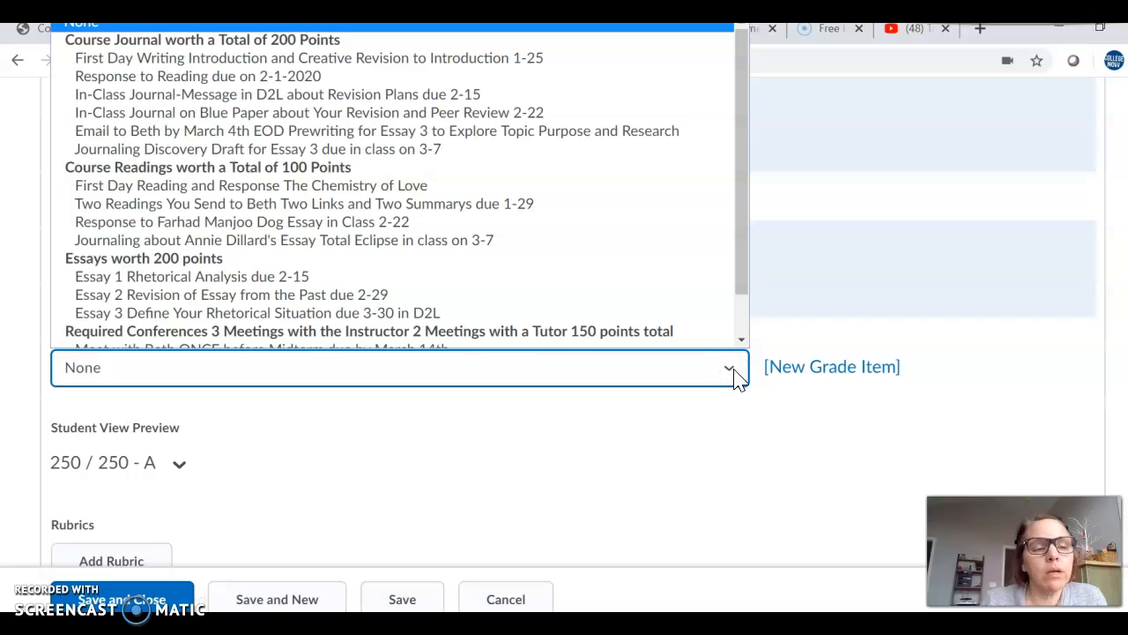
left_click(414, 313)
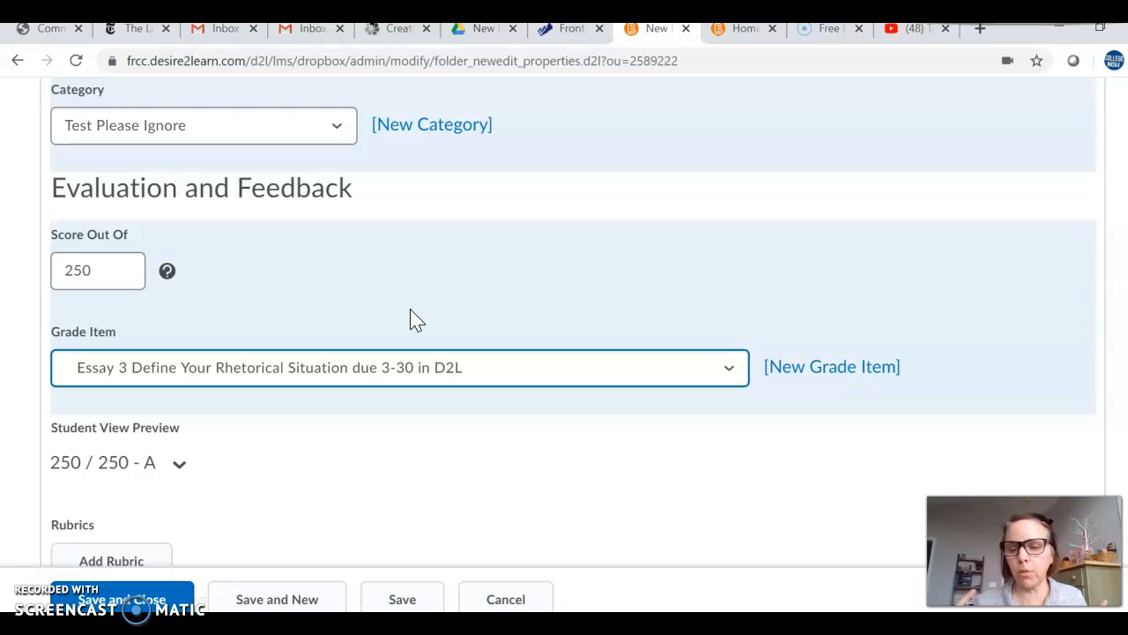
Step: Check the student view preview, rubric and annotation settings, and save and close the new assignment folder
scroll(370, 453, "down", 2)
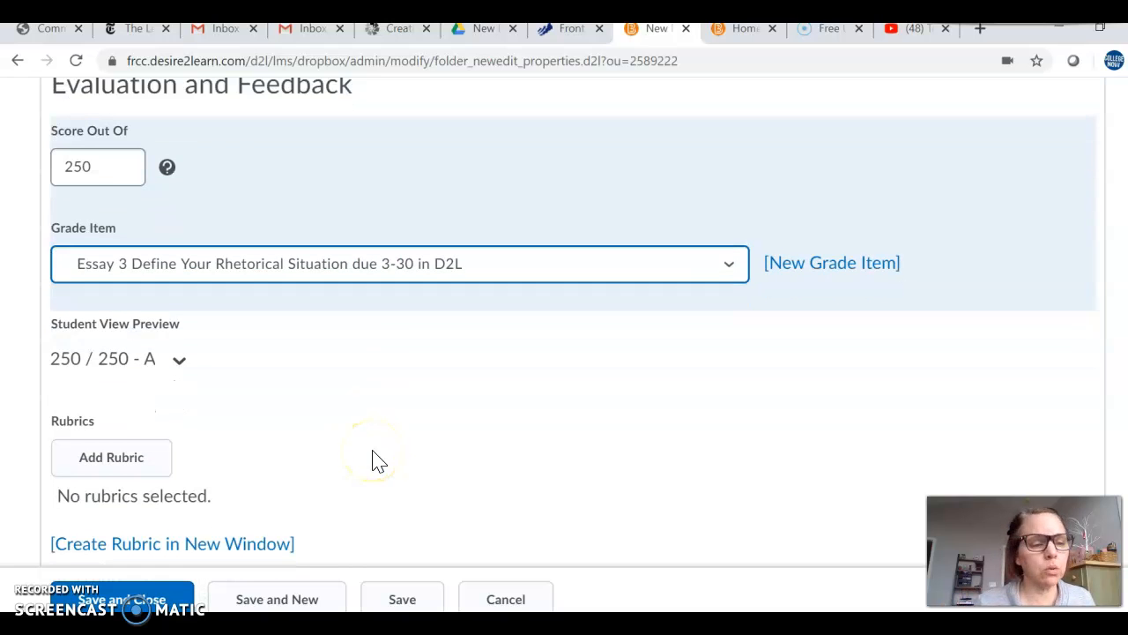
scroll(371, 456, "down", 1)
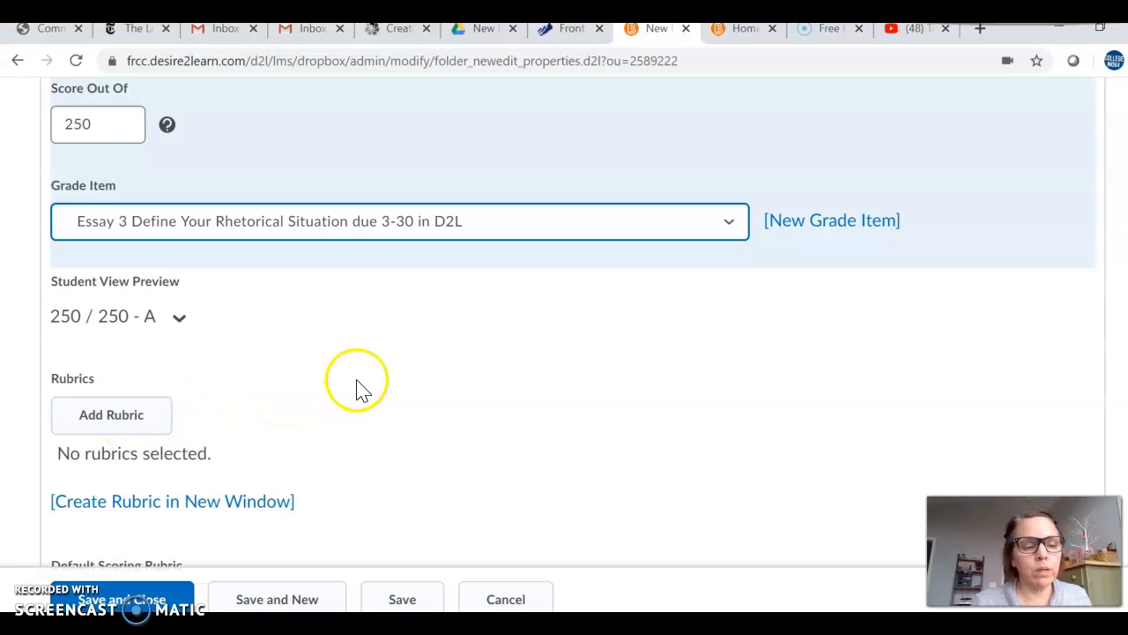
scroll(358, 388, "down", 3)
scroll(364, 390, "down", 1)
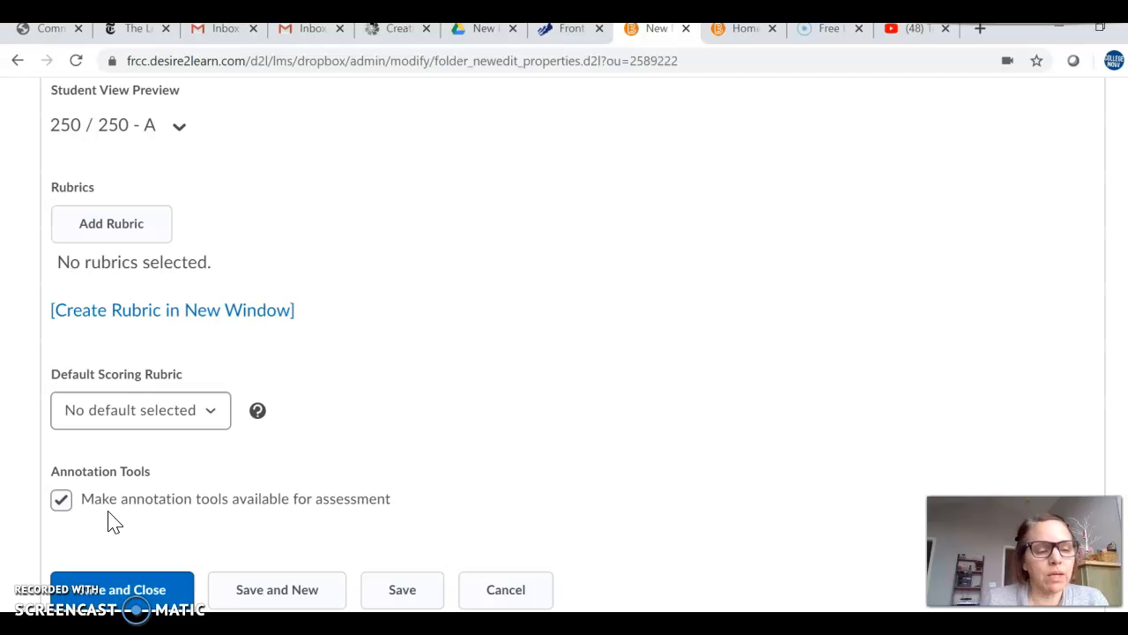
left_click(132, 591)
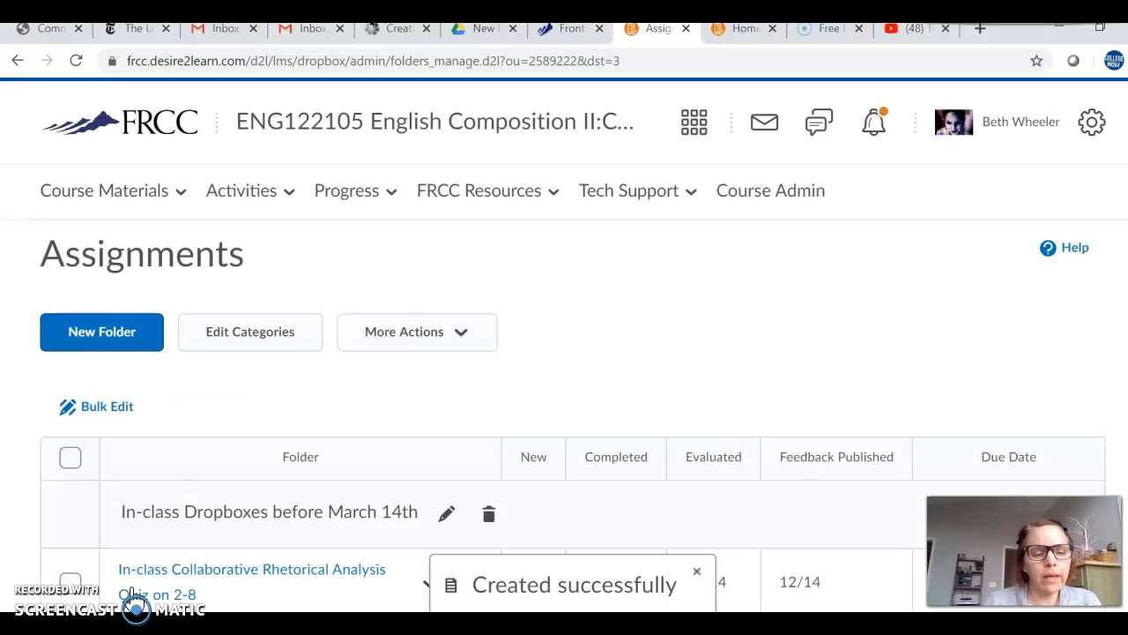
Step: Check the grade item link of the Essay 205 folder under Test Please Ignore in the assignments list
scroll(269, 488, "down", 10)
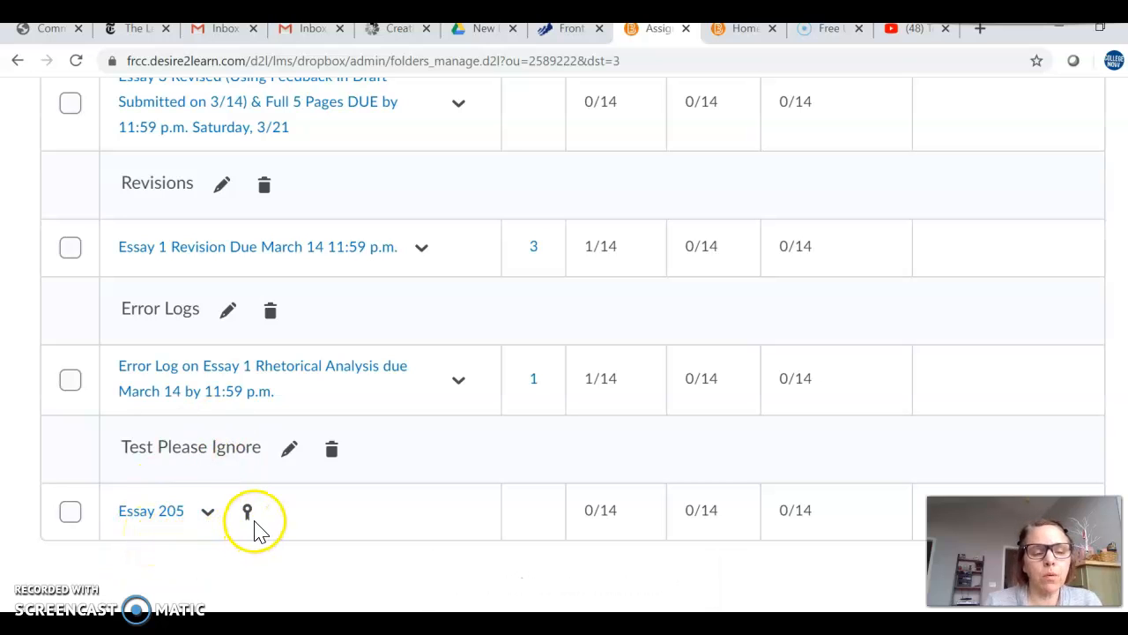
mouse_move(250, 527)
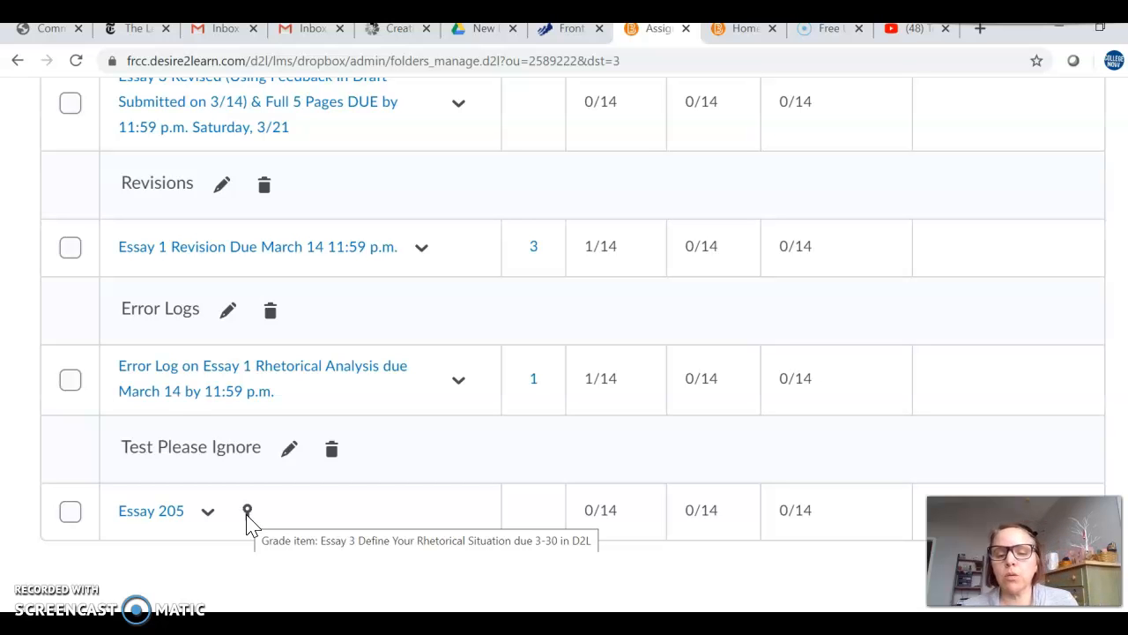
scroll(357, 466, "up", 7)
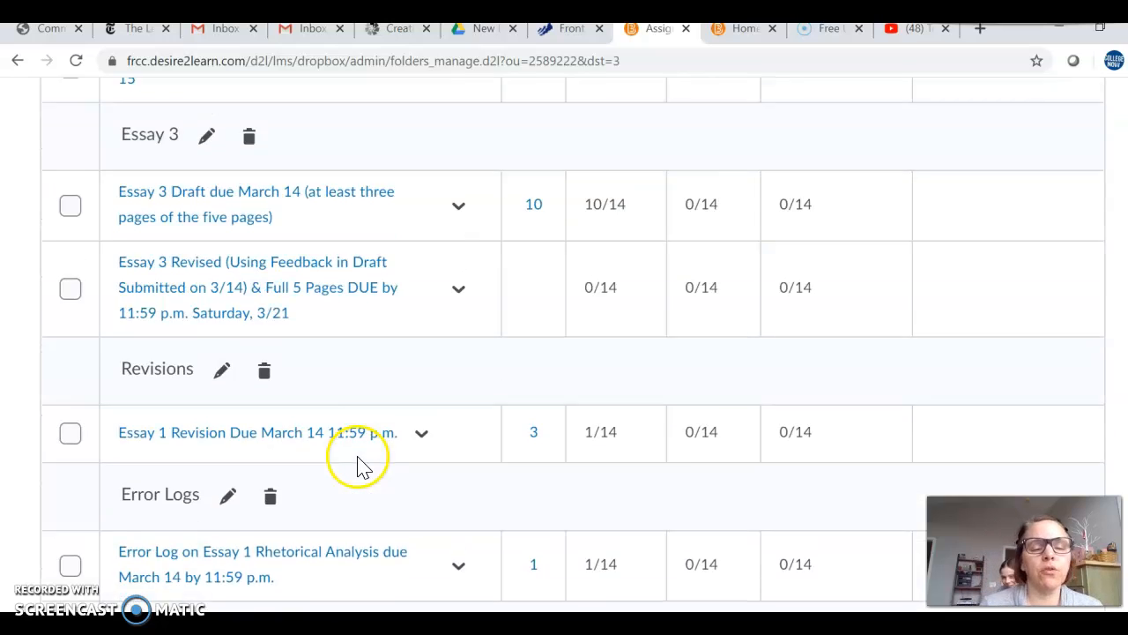
Step: Switch the English Composition II course to the student view
scroll(358, 467, "up", 2)
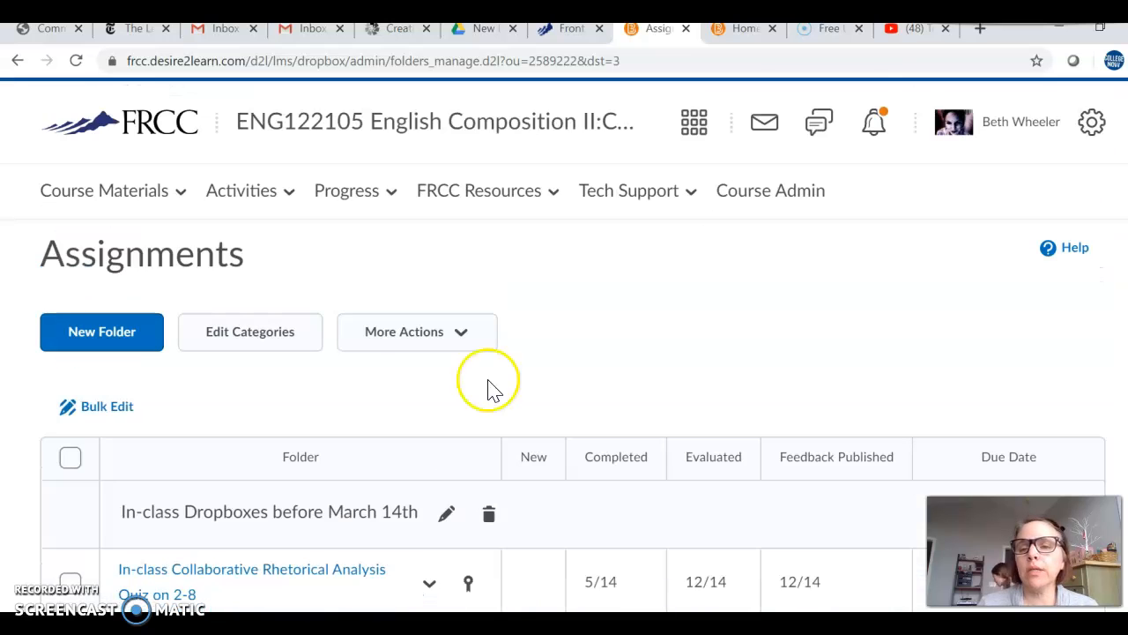
left_click(996, 131)
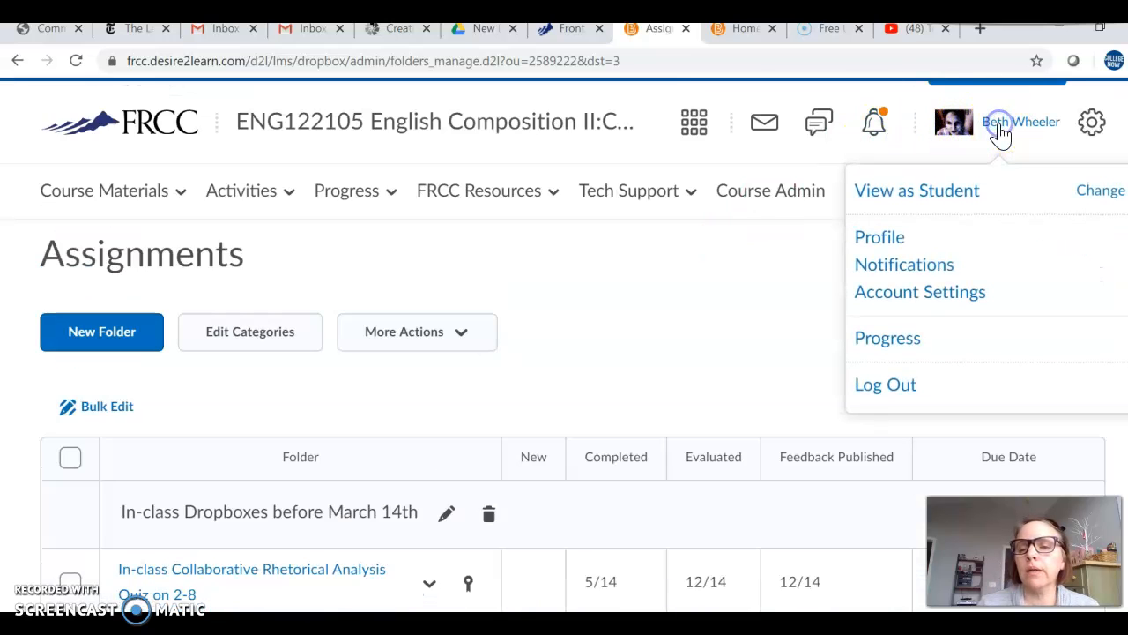
left_click(951, 204)
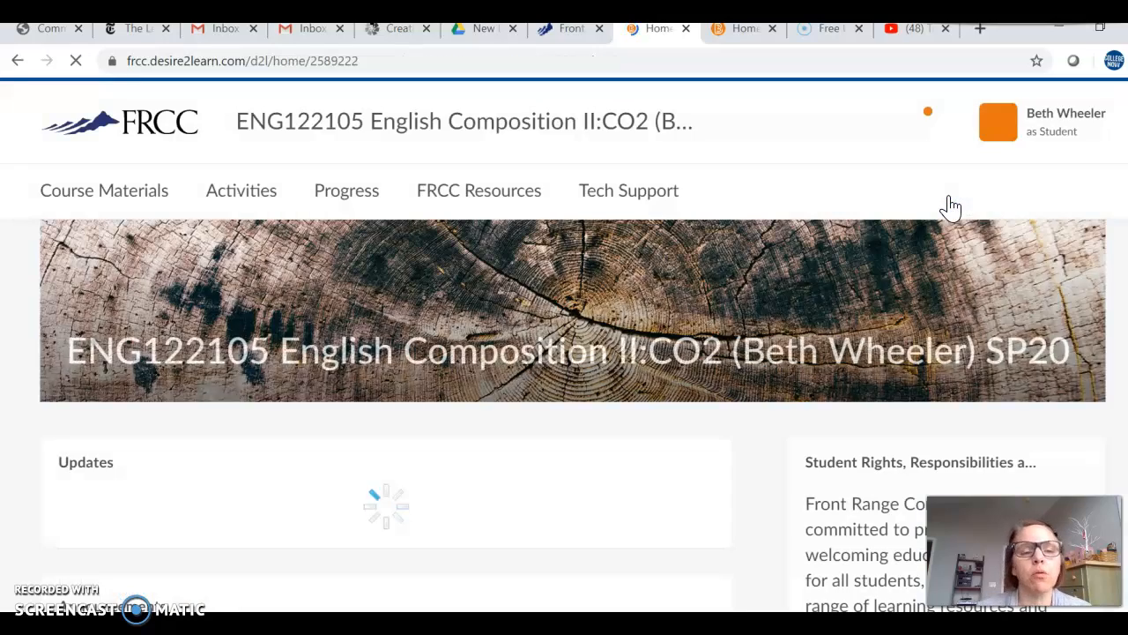
scroll(529, 410, "down", 3)
scroll(529, 415, "up", 3)
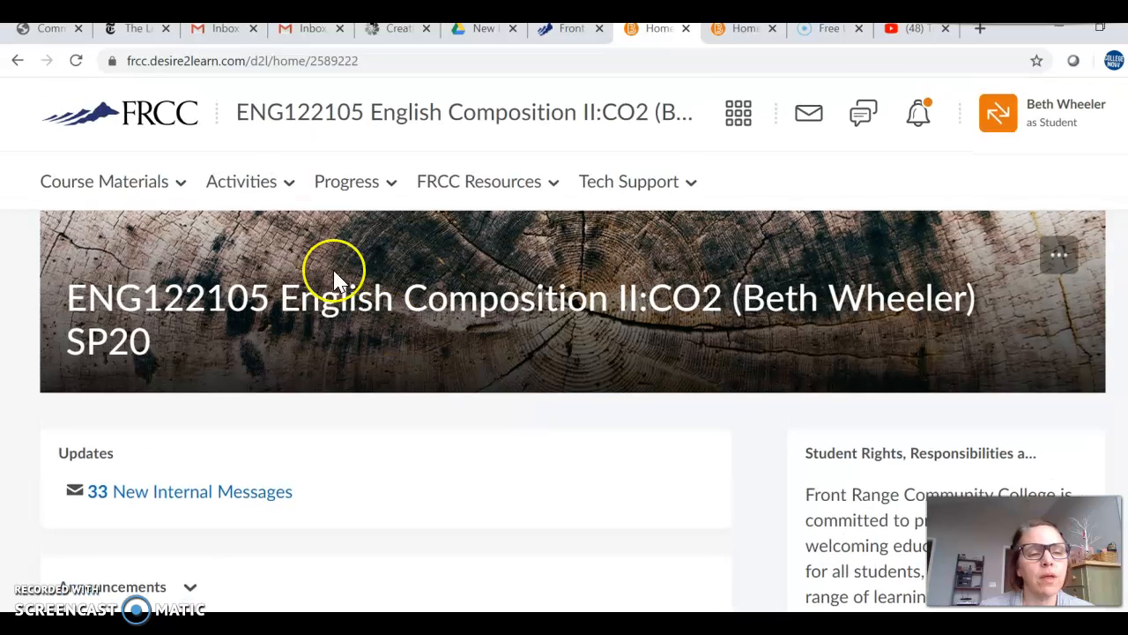
Step: Open the Essay 205 folder from the student's assignments list
left_click(289, 182)
left_click(222, 293)
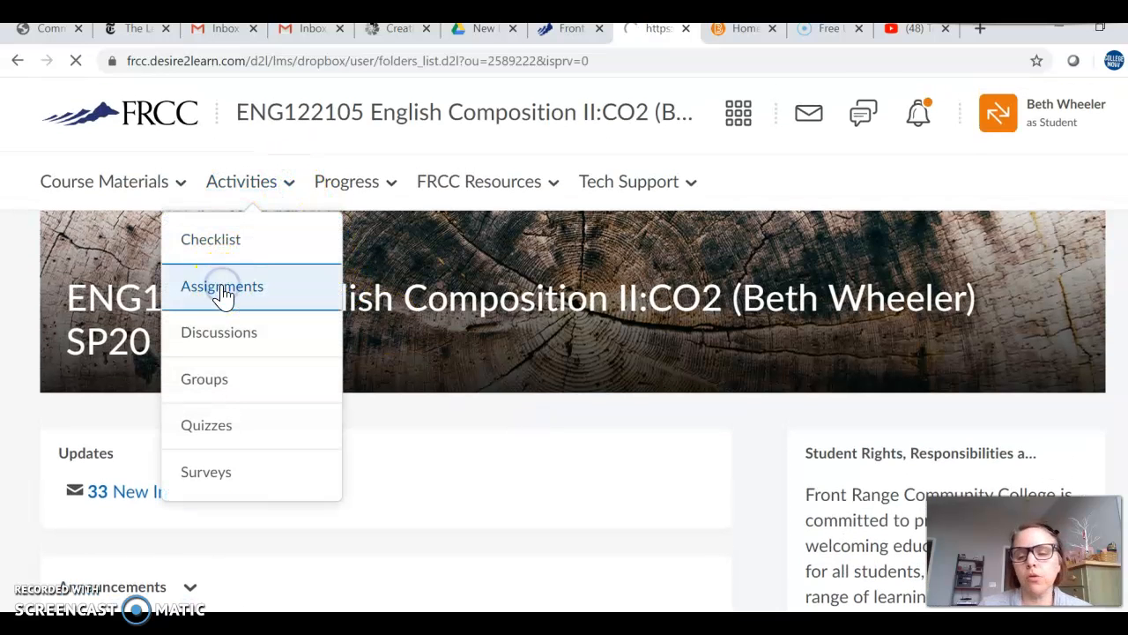
scroll(314, 391, "down", 8)
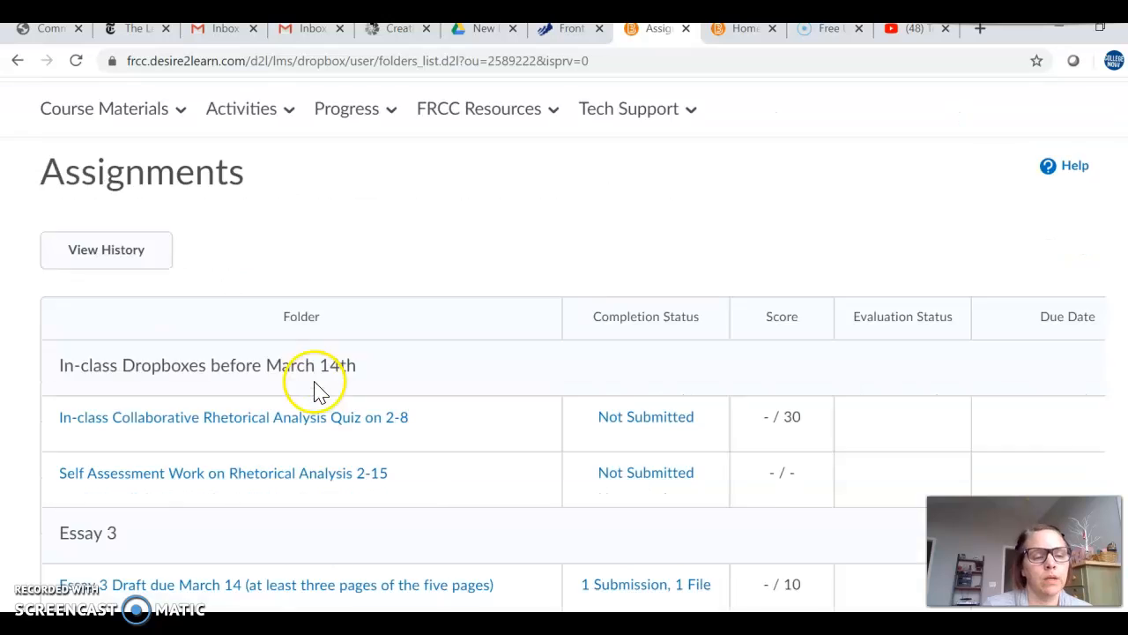
left_click(95, 494)
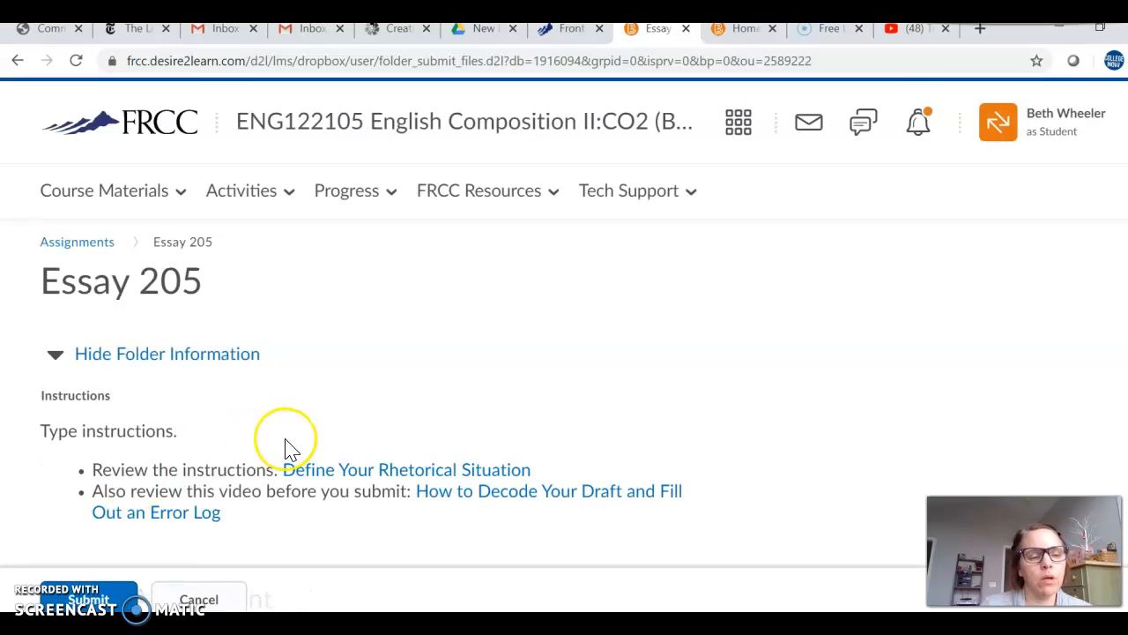
Step: Review the Essay 205 submission form and start adding a file with My Computer as the source
scroll(285, 448, "down", 4)
scroll(287, 450, "down", 2)
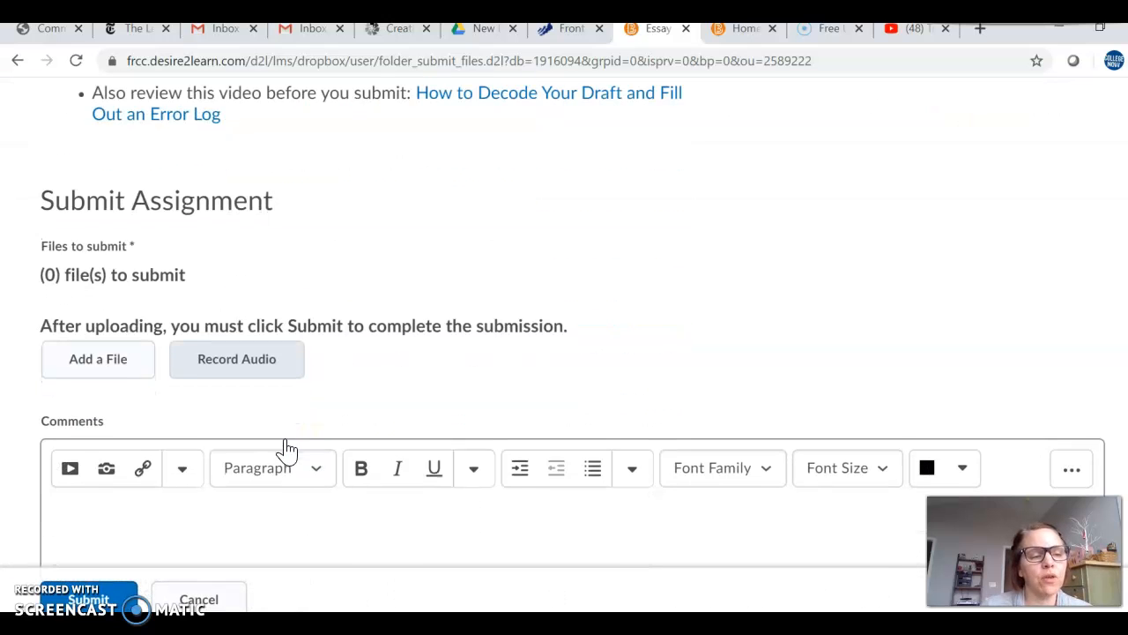
left_click(110, 312)
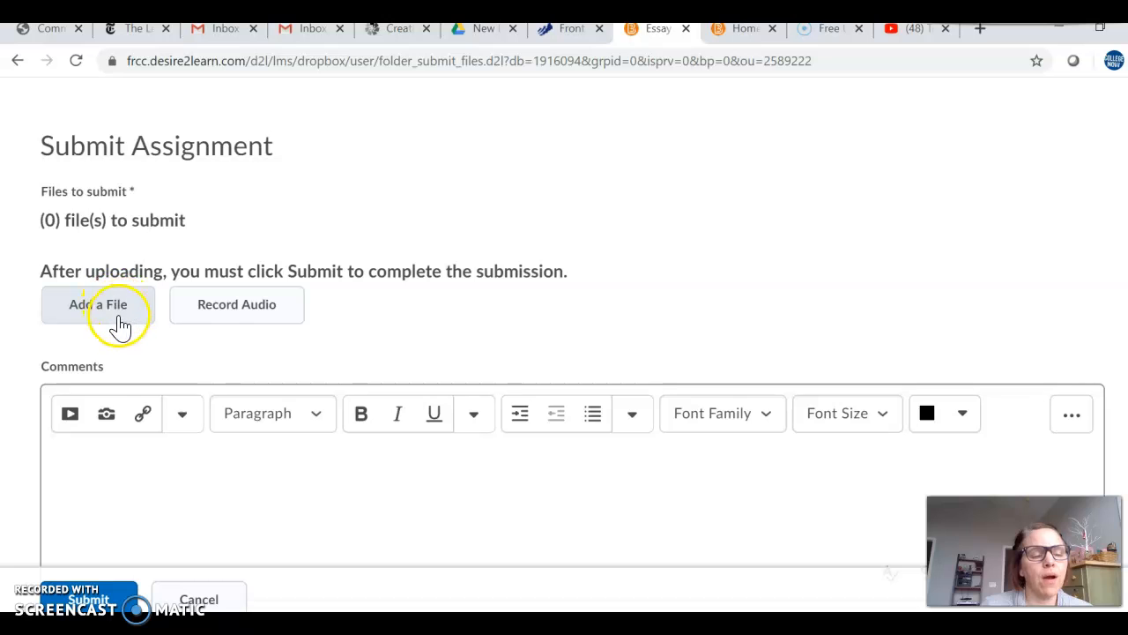
scroll(122, 328, "down", 1)
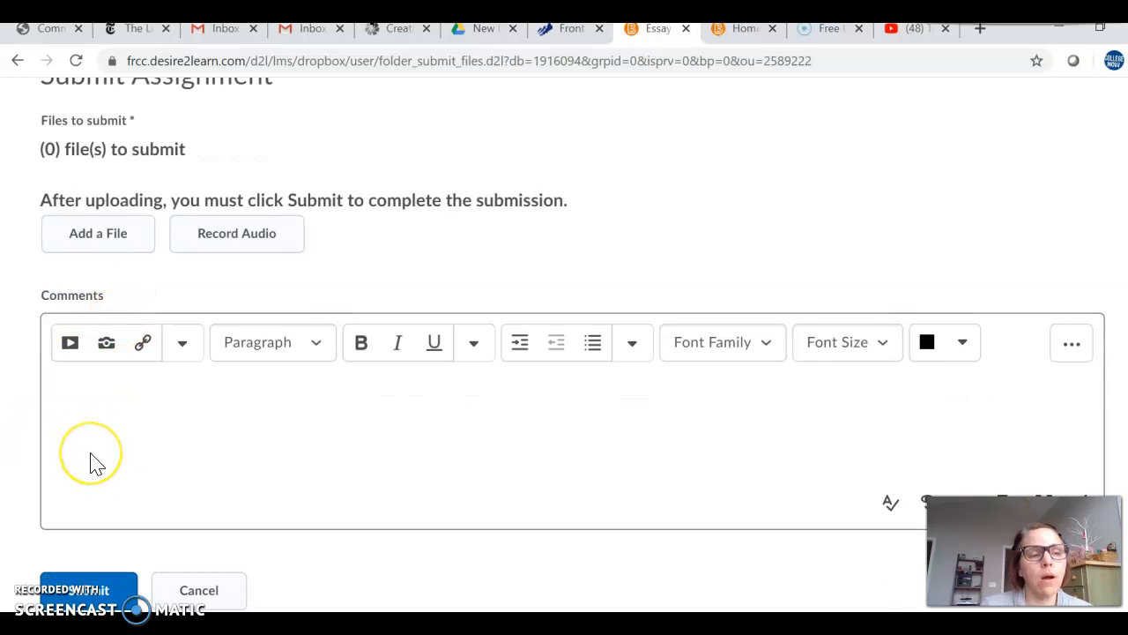
scroll(90, 462, "up", 2)
left_click(108, 394)
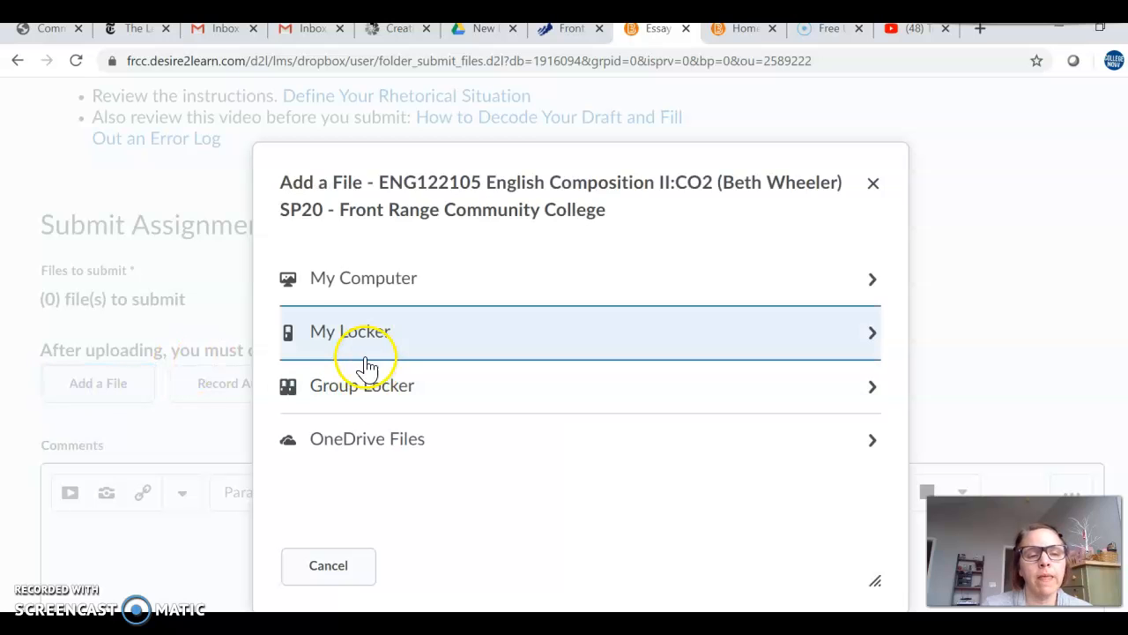
left_click(372, 295)
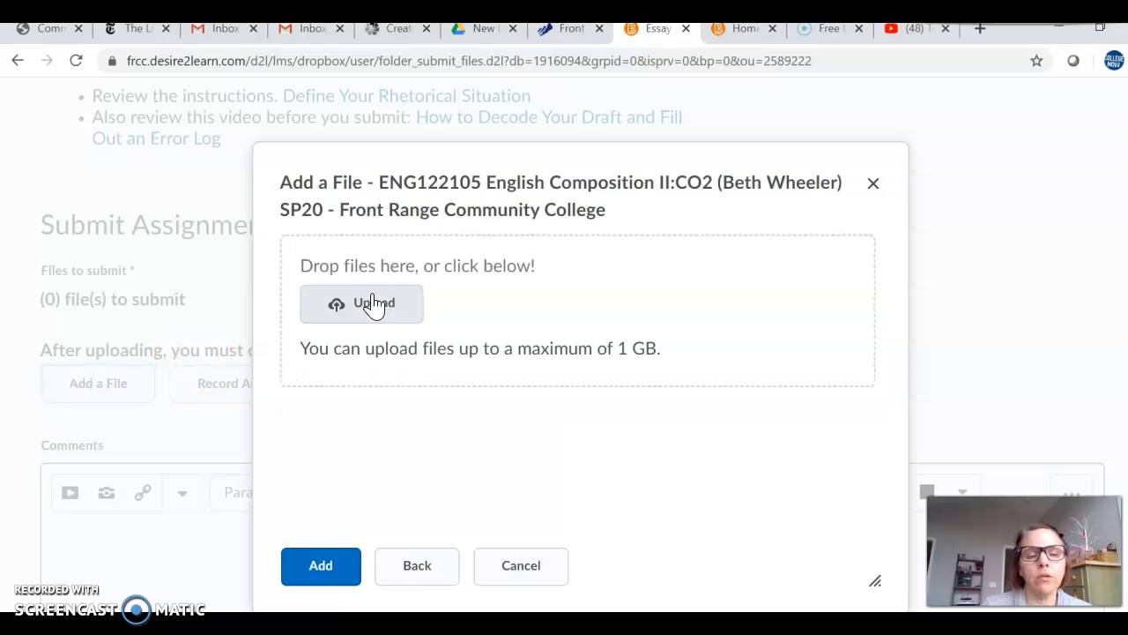
Step: Attach the image Essay 4 on Whiteboard 10-26 from the desktop's ENG Handouts folder to the submission
left_click(375, 302)
left_click(375, 304)
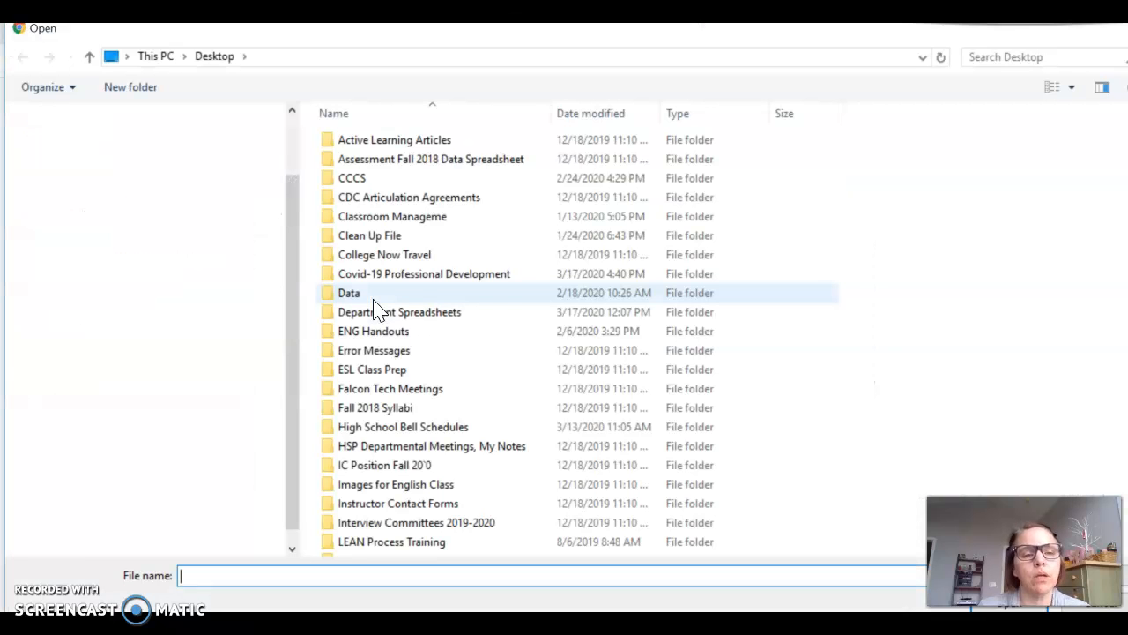
double_click(370, 330)
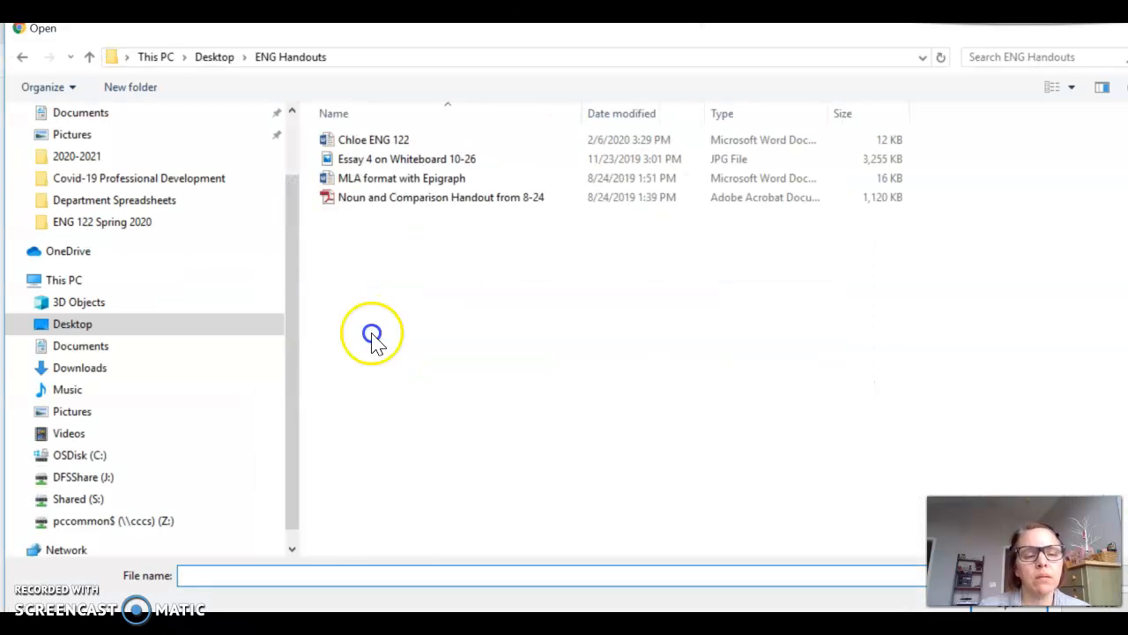
double_click(388, 159)
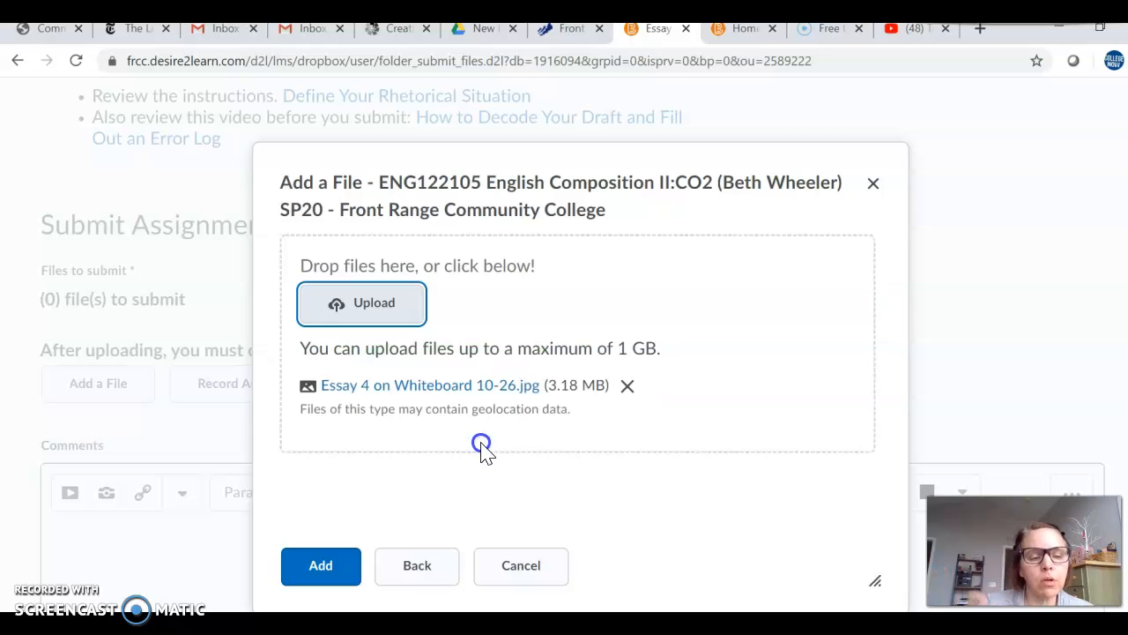
left_click(327, 568)
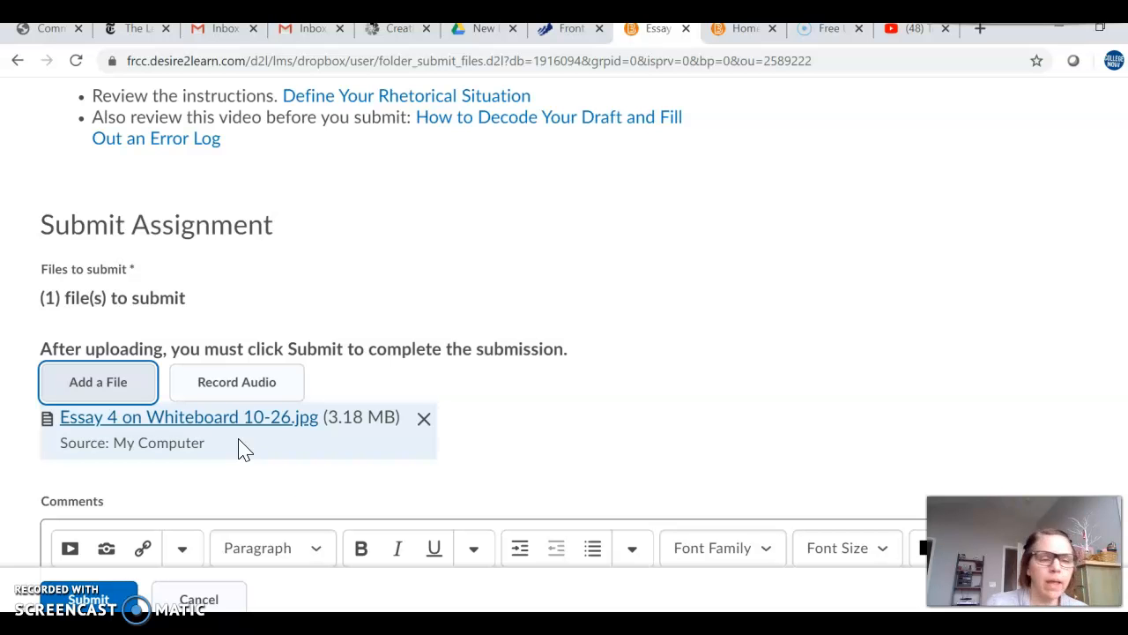
scroll(290, 426, "down", 2)
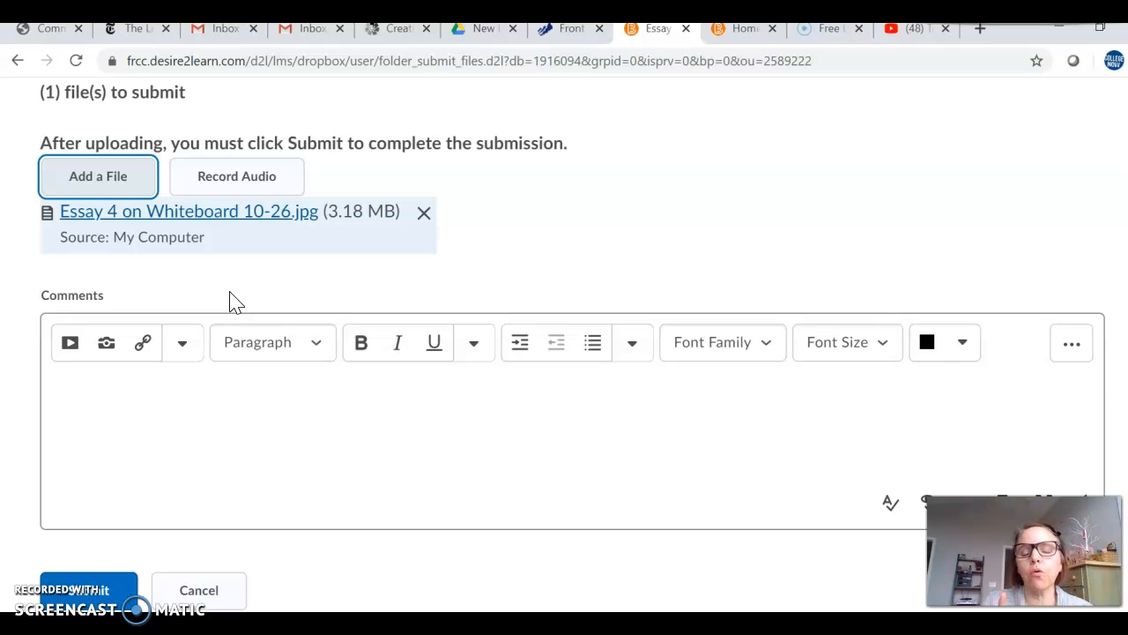
scroll(361, 335, "up", 2)
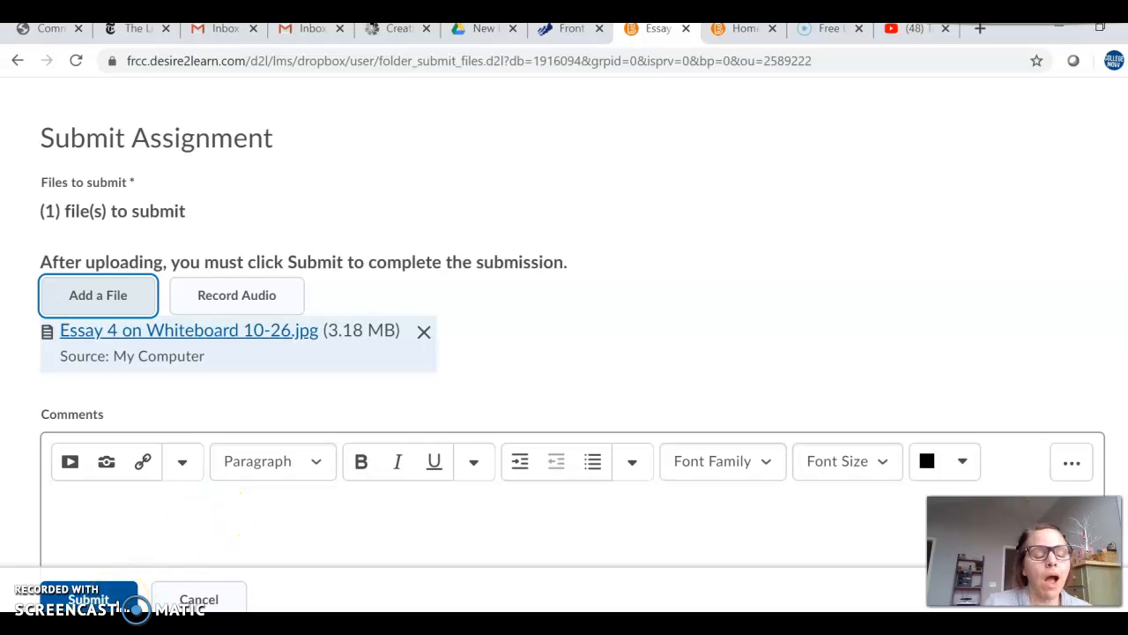
Step: Submit the attached whiteboard image to the Essay 205 folder
scroll(186, 529, "down", 1)
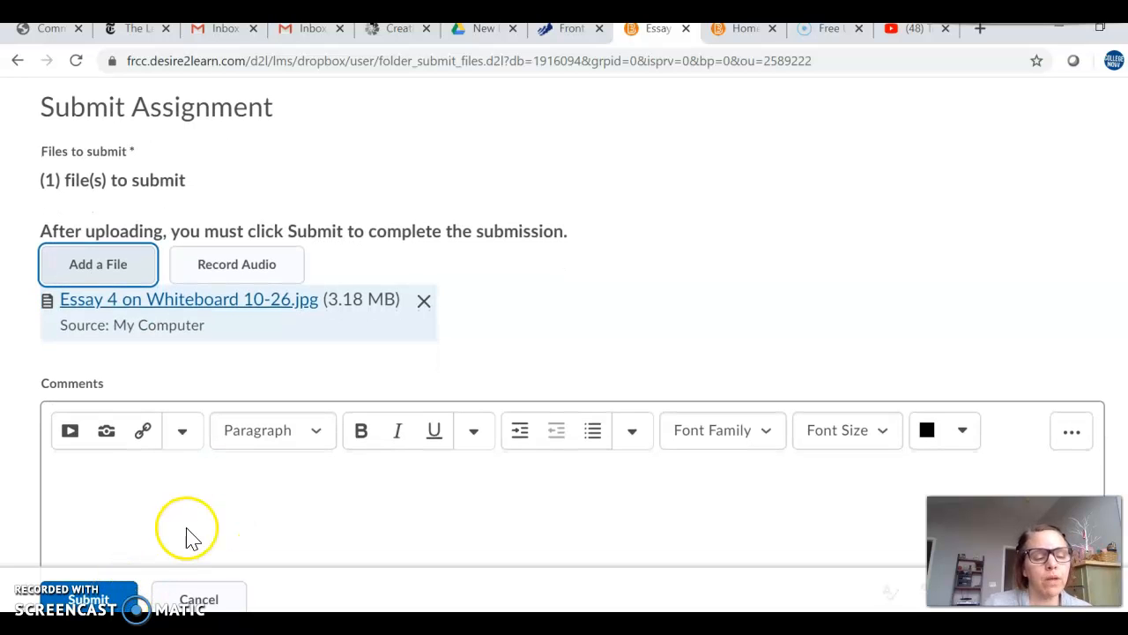
left_click(89, 597)
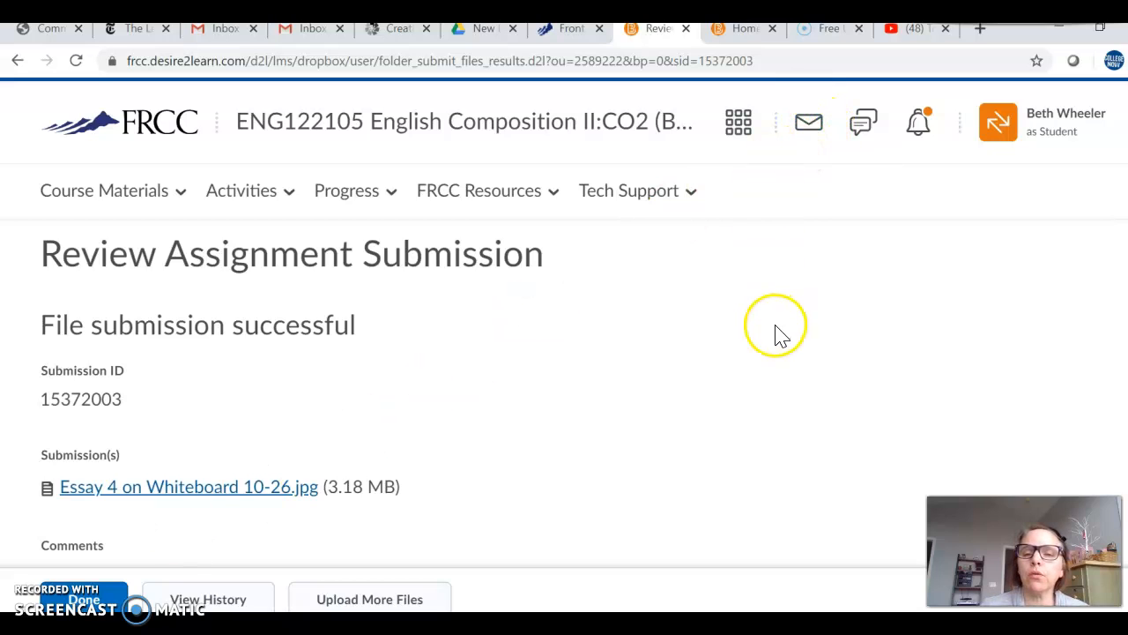
Step: Review the file submission confirmation details and check the message alerts for the submission receipt
scroll(705, 343, "down", 3)
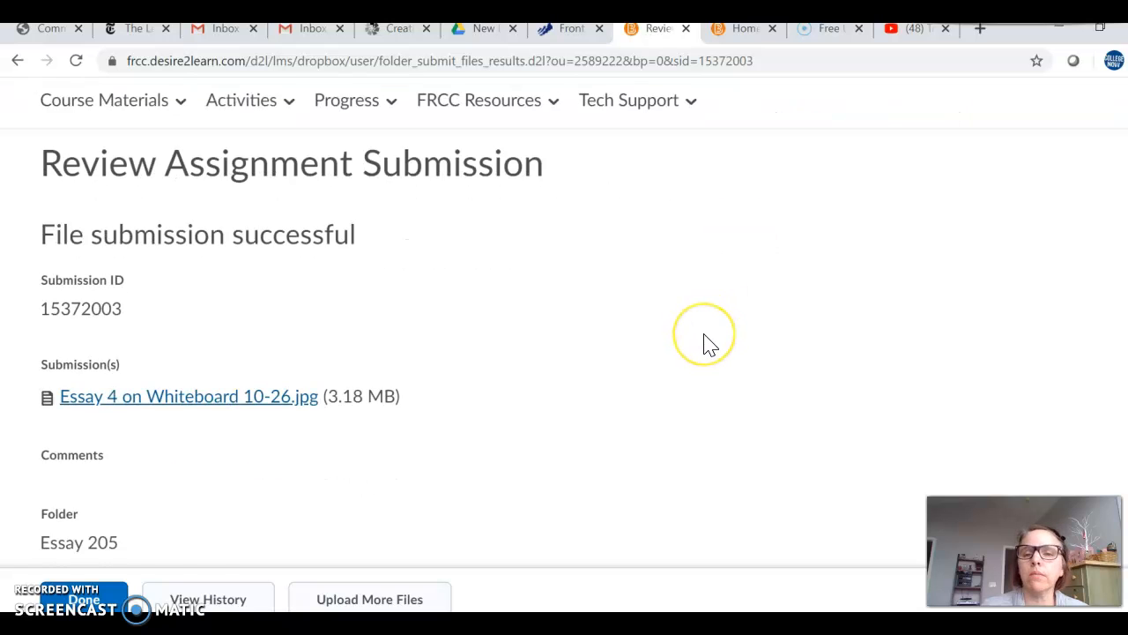
scroll(705, 343, "up", 1)
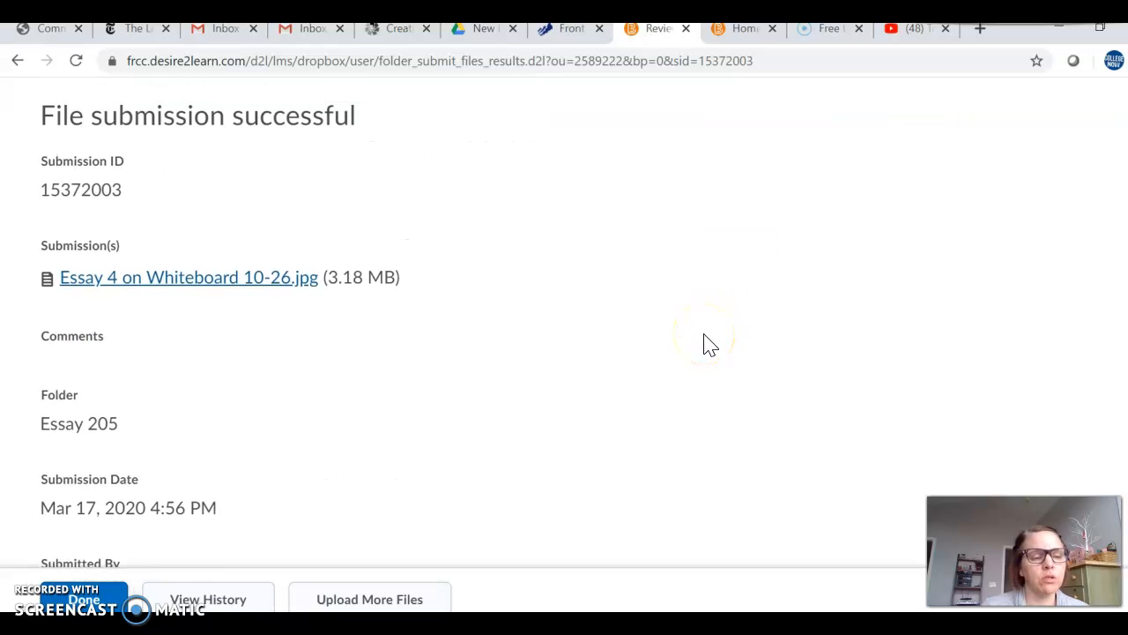
scroll(705, 343, "down", 2)
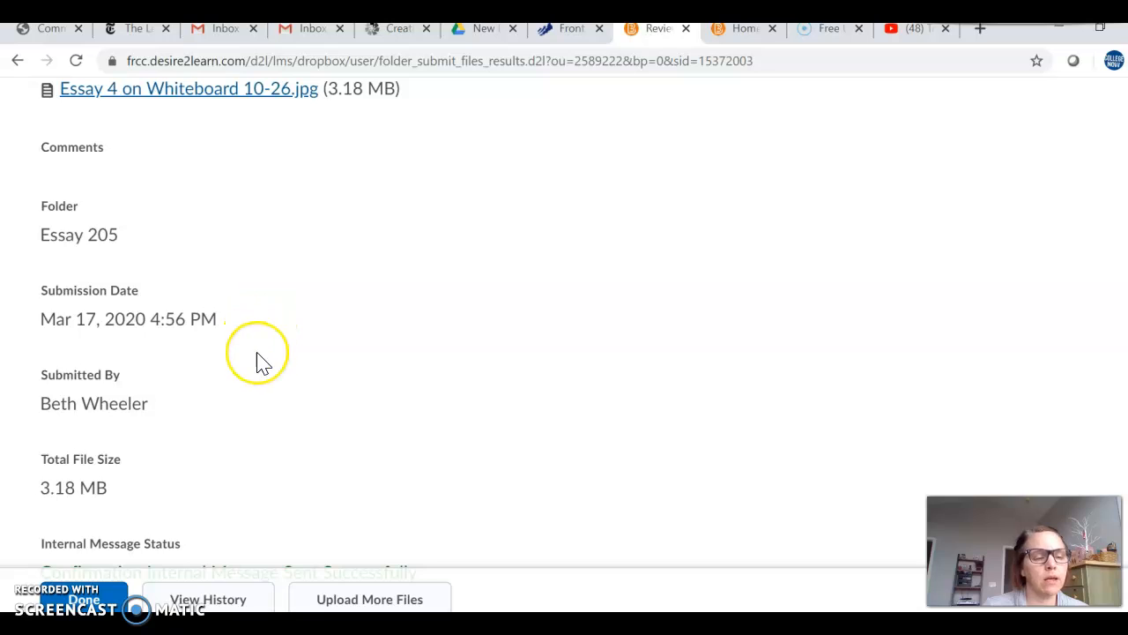
scroll(257, 362, "down", 1)
scroll(229, 386, "down", 1)
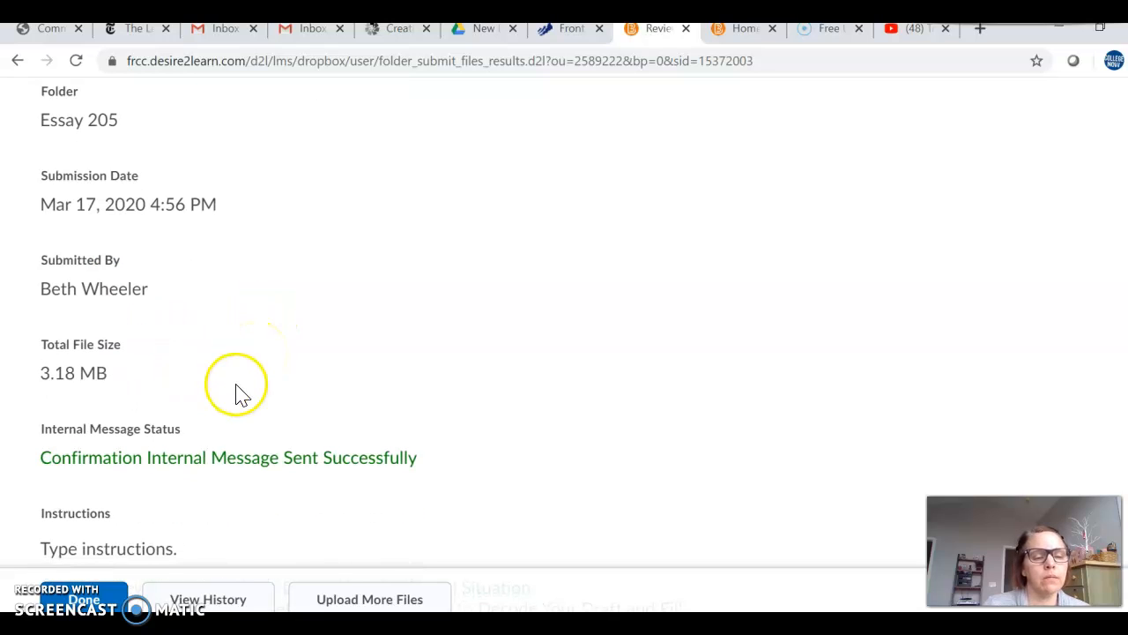
scroll(257, 363, "down", 1)
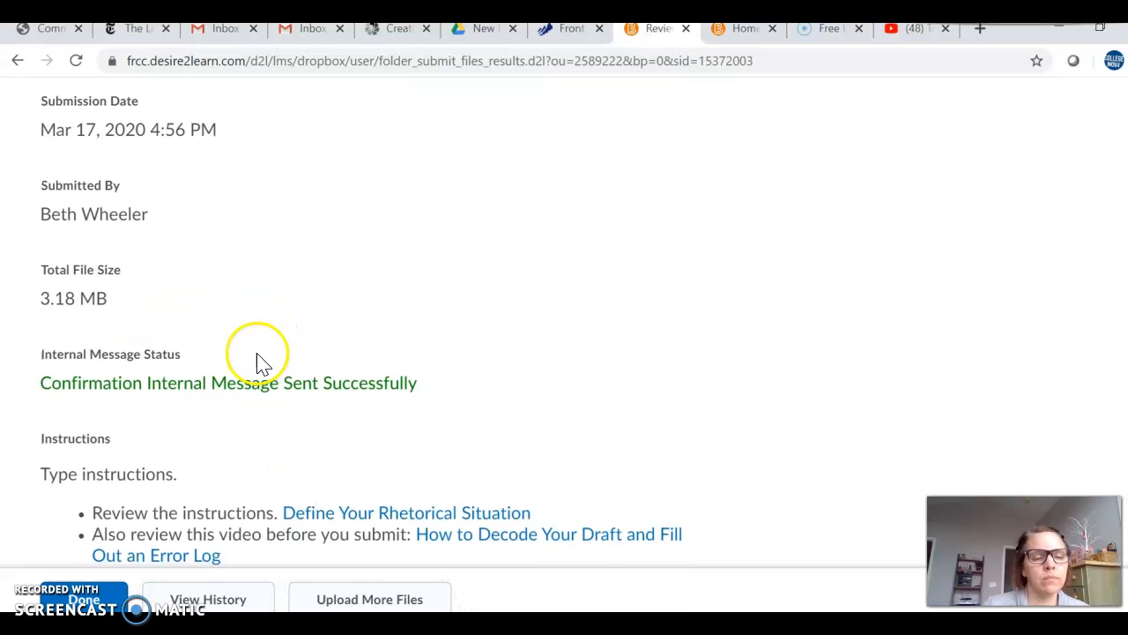
scroll(378, 364, "up", 4)
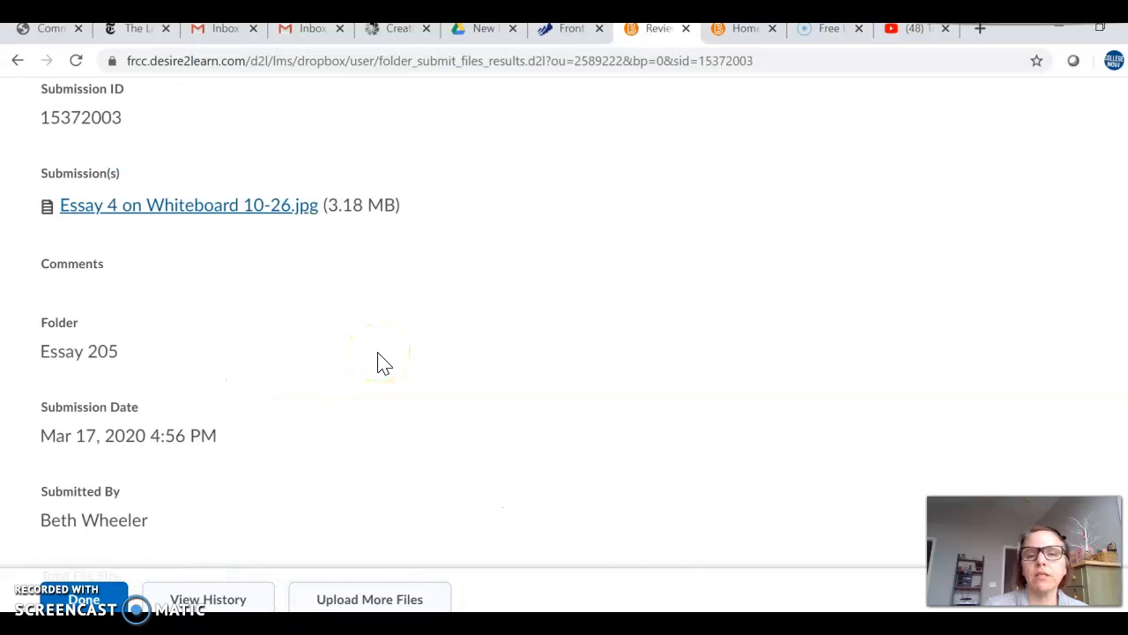
scroll(378, 363, "up", 4)
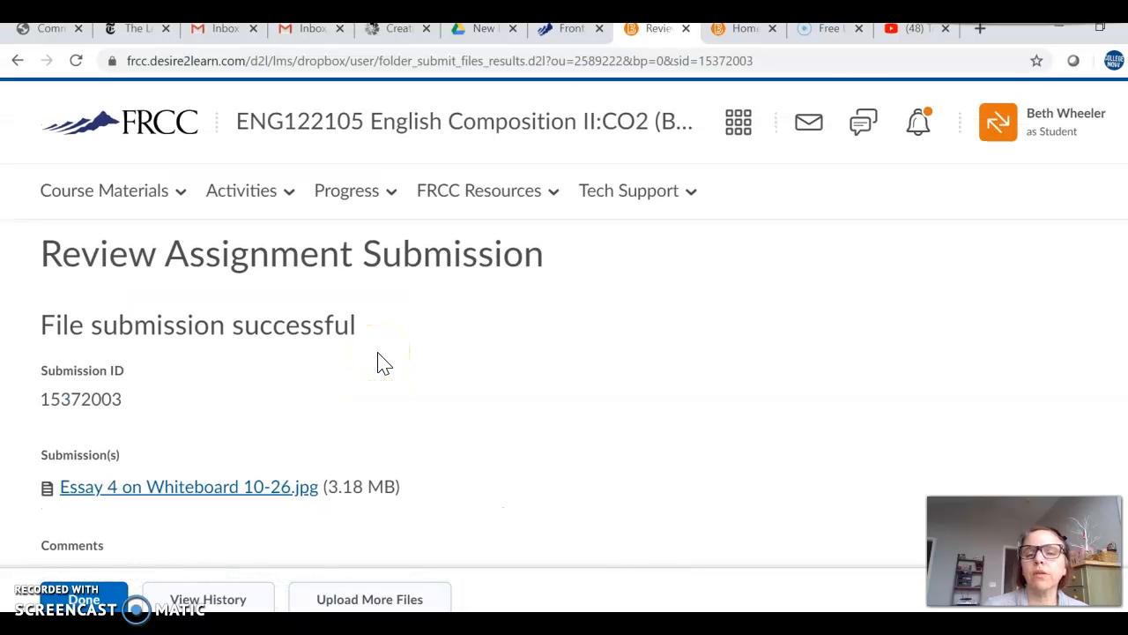
left_click(810, 133)
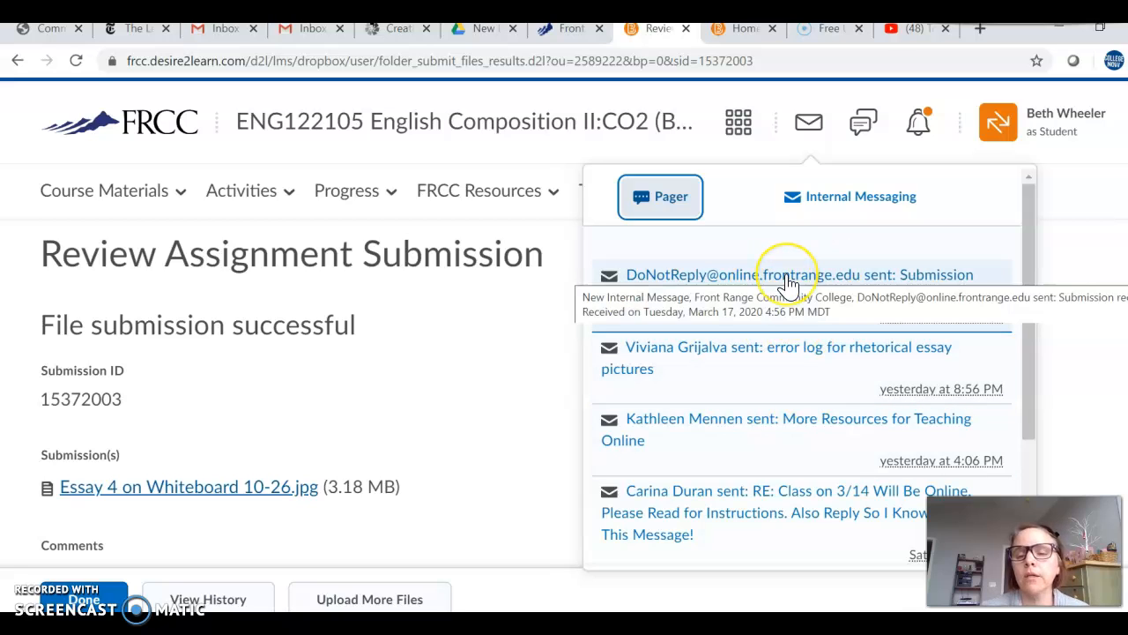
left_click(808, 123)
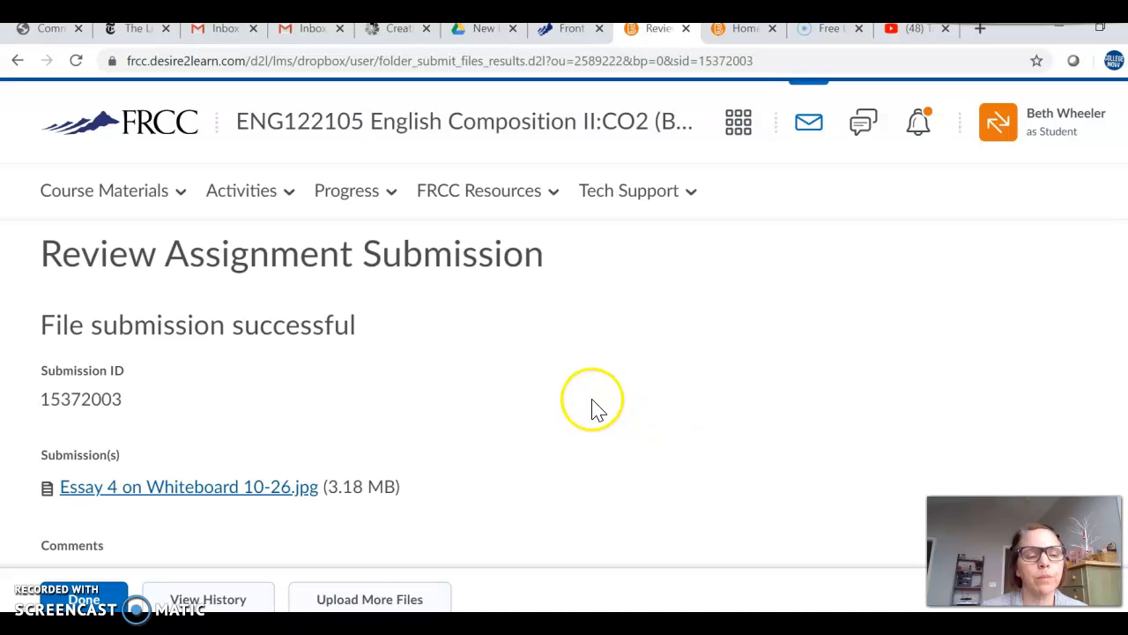
Step: Exit the student view and open the course's assignments list as the instructor
left_click(1051, 122)
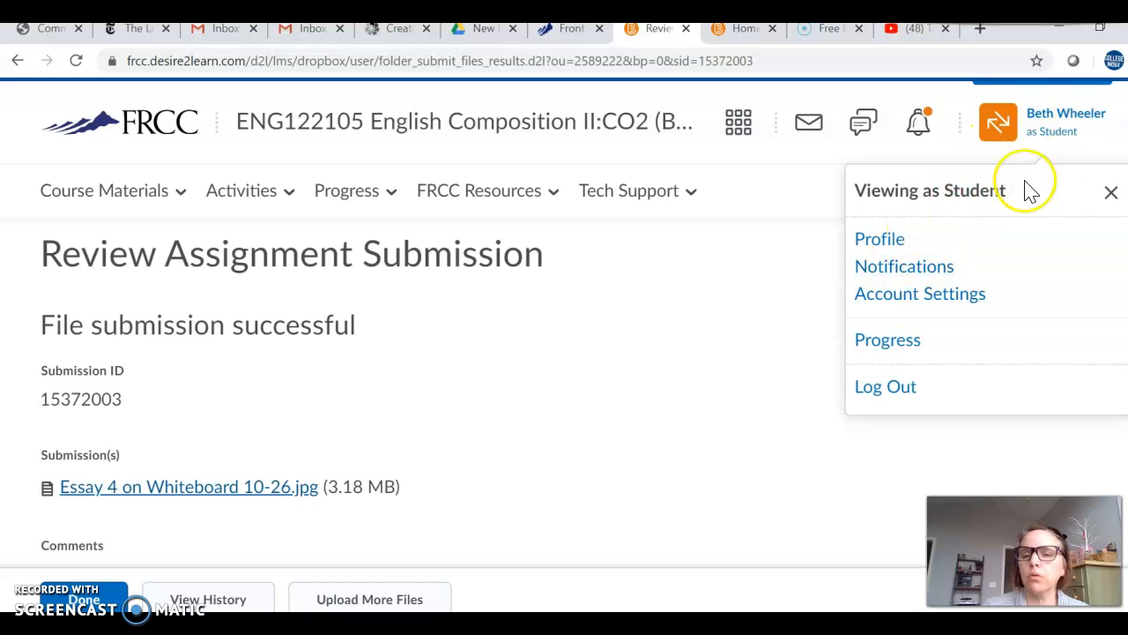
left_click(1110, 201)
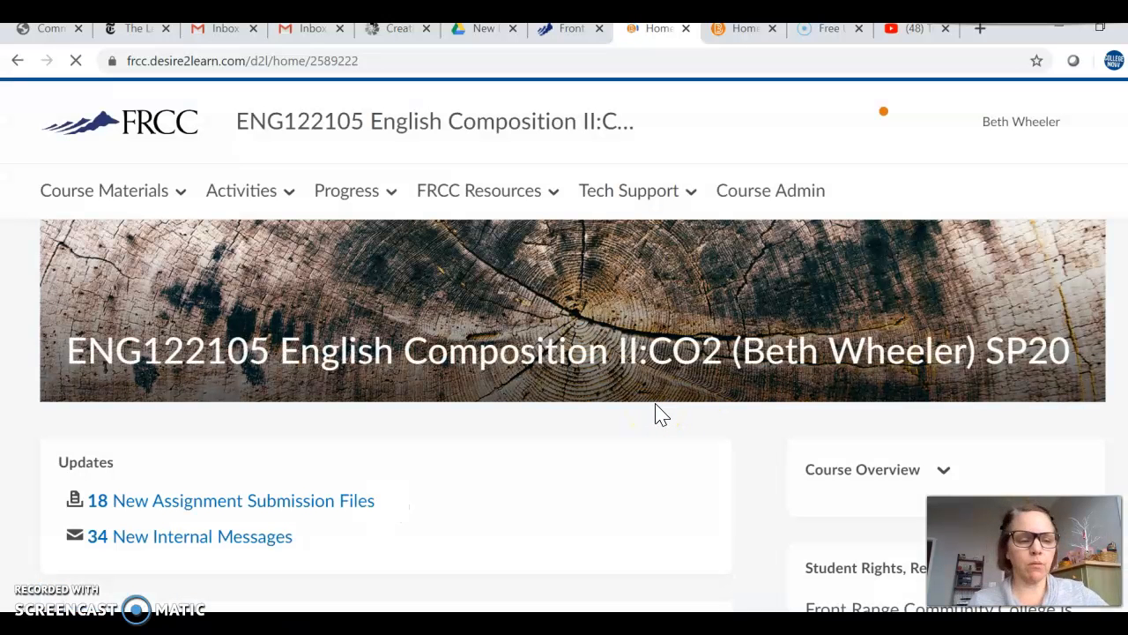
left_click(288, 194)
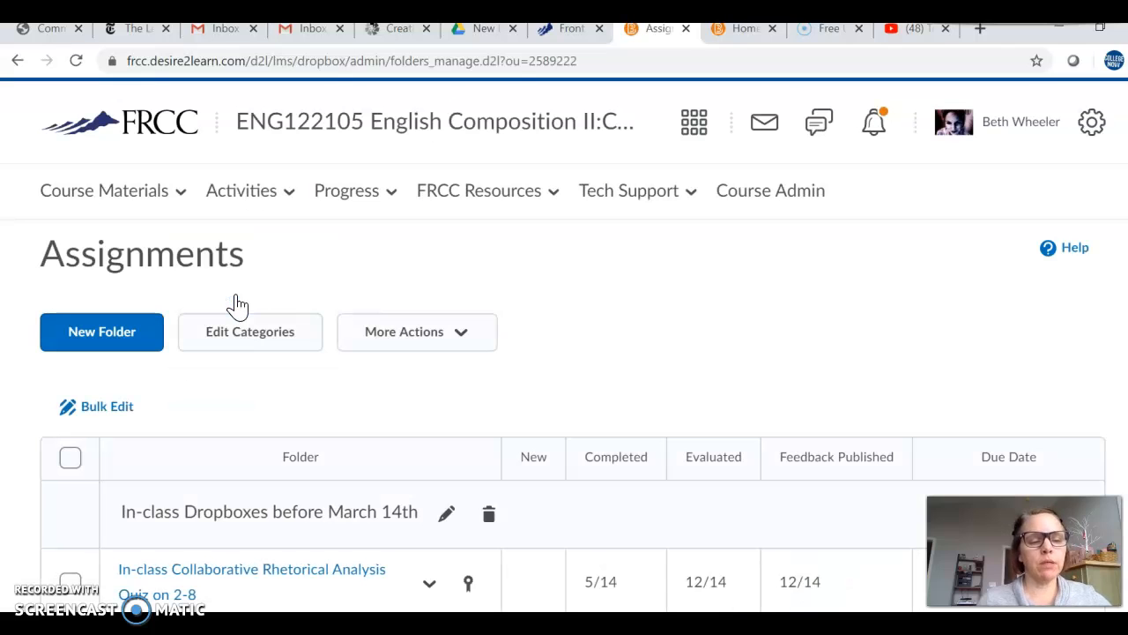
Step: Open the Self Assessment Work on Rhetorical Analysis 2-15 folder, examine its submissions, and return to the assignments list
scroll(544, 294, "down", 1)
scroll(544, 293, "down", 1)
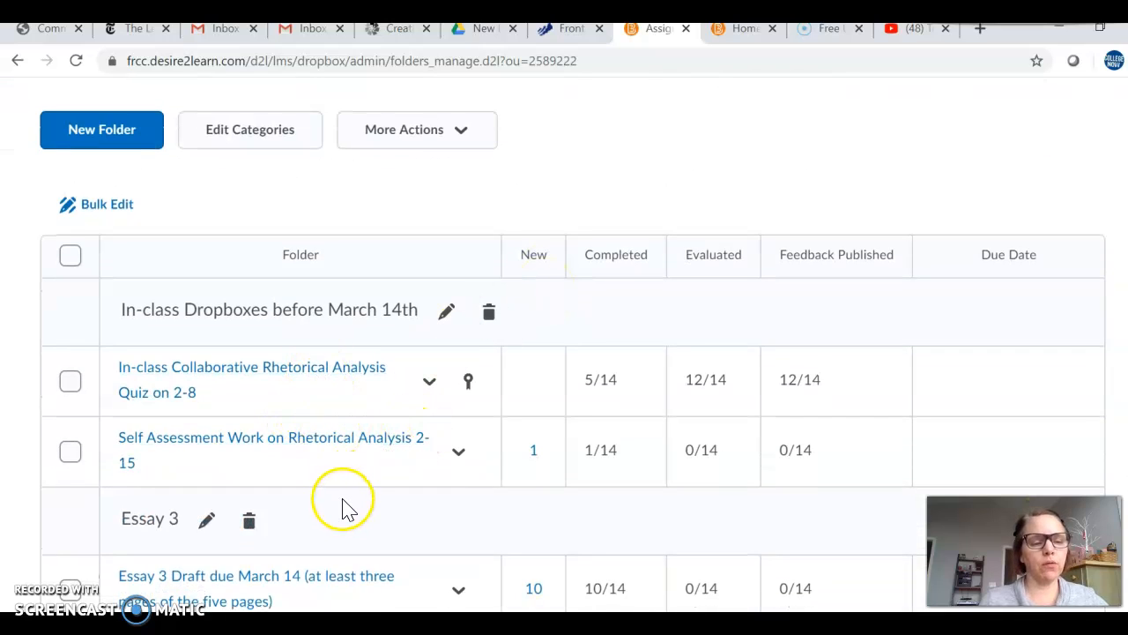
left_click(313, 439)
left_click(312, 439)
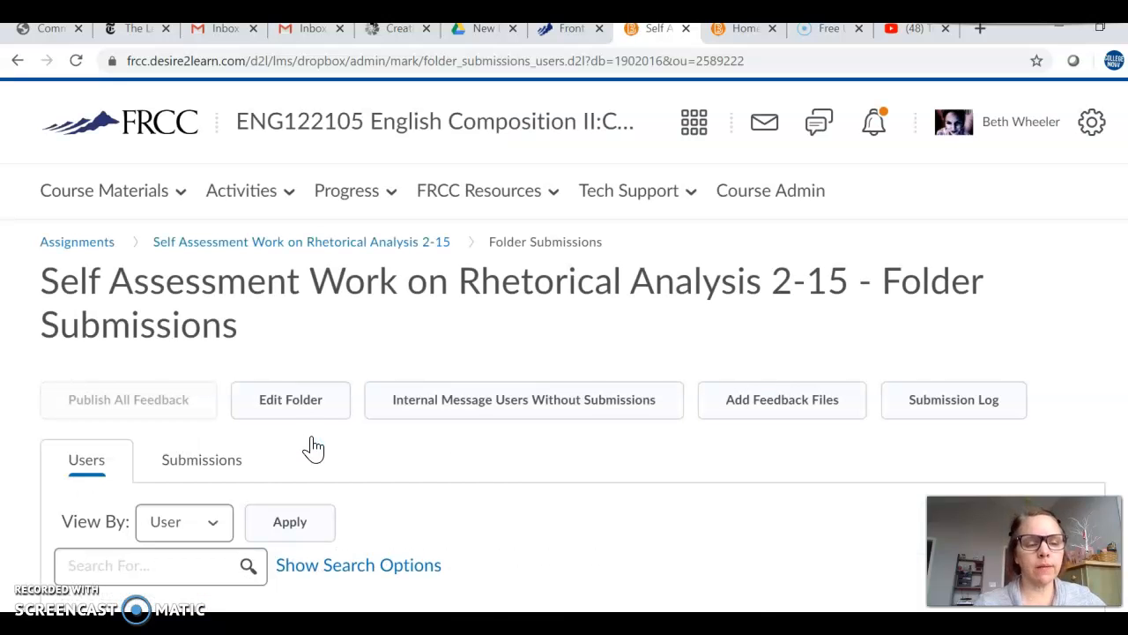
scroll(496, 429, "down", 4)
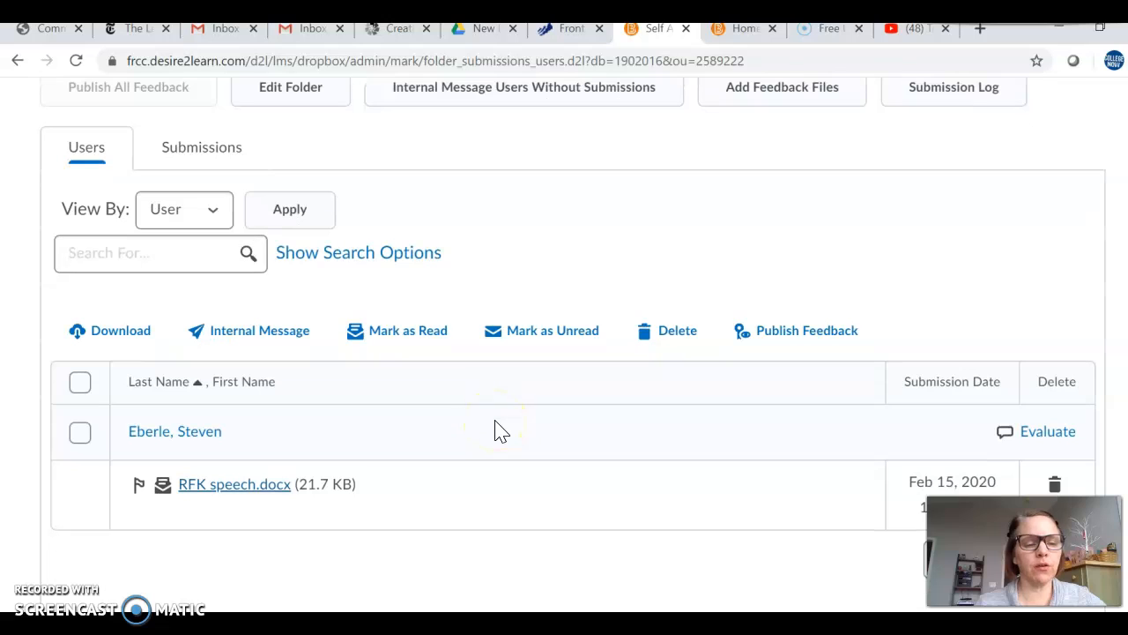
scroll(497, 430, "up", 2)
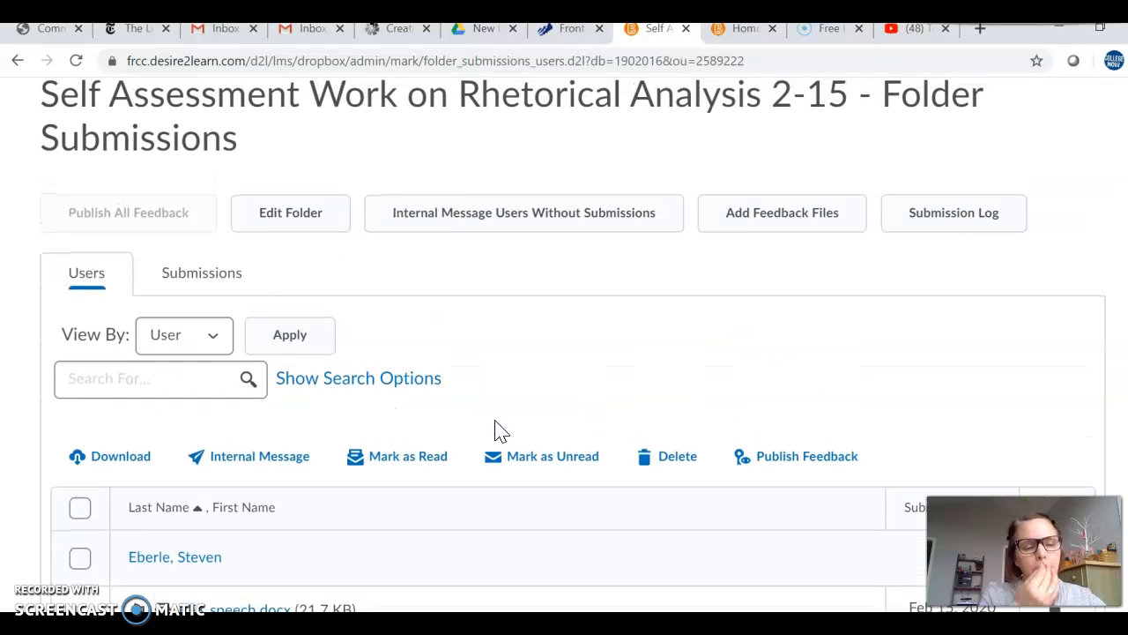
scroll(496, 430, "down", 2)
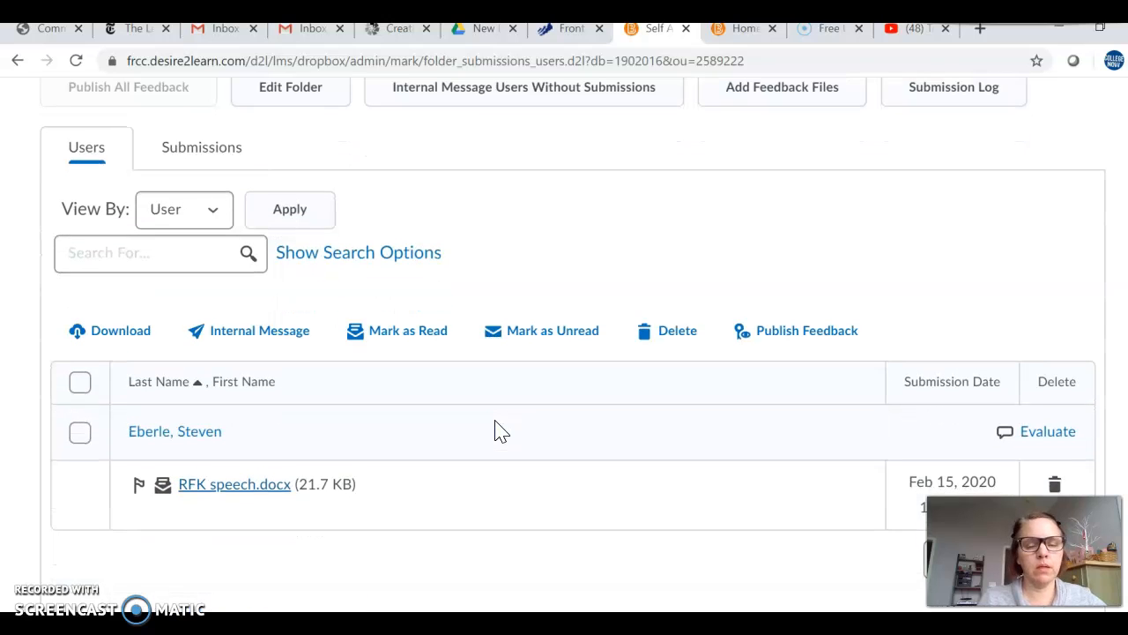
scroll(496, 430, "up", 1)
scroll(496, 430, "down", 1)
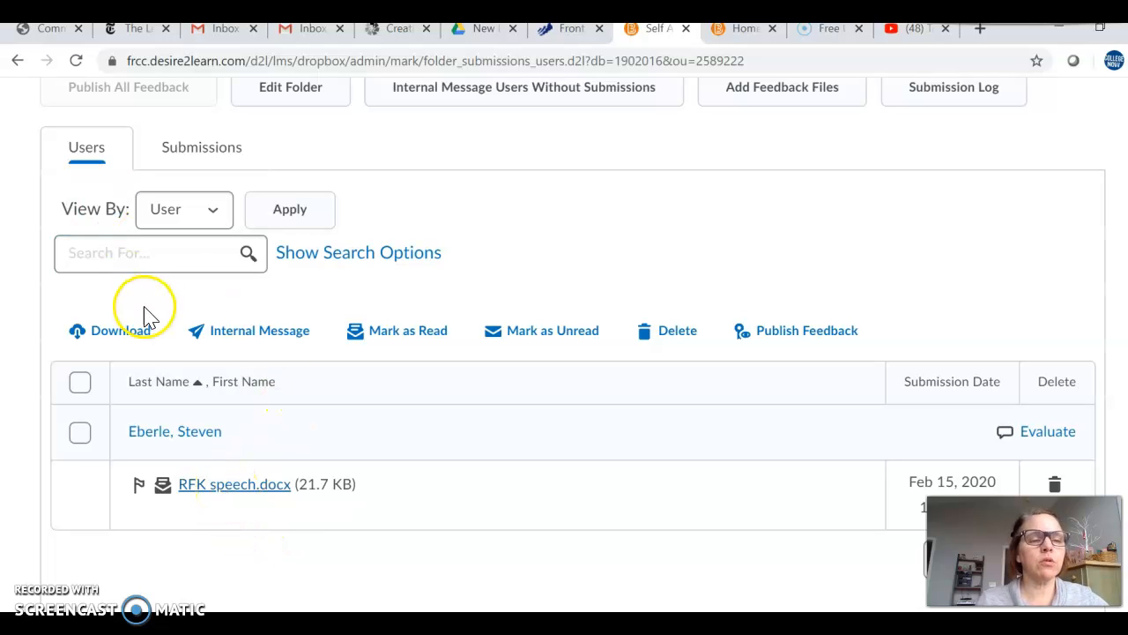
scroll(144, 308, "up", 5)
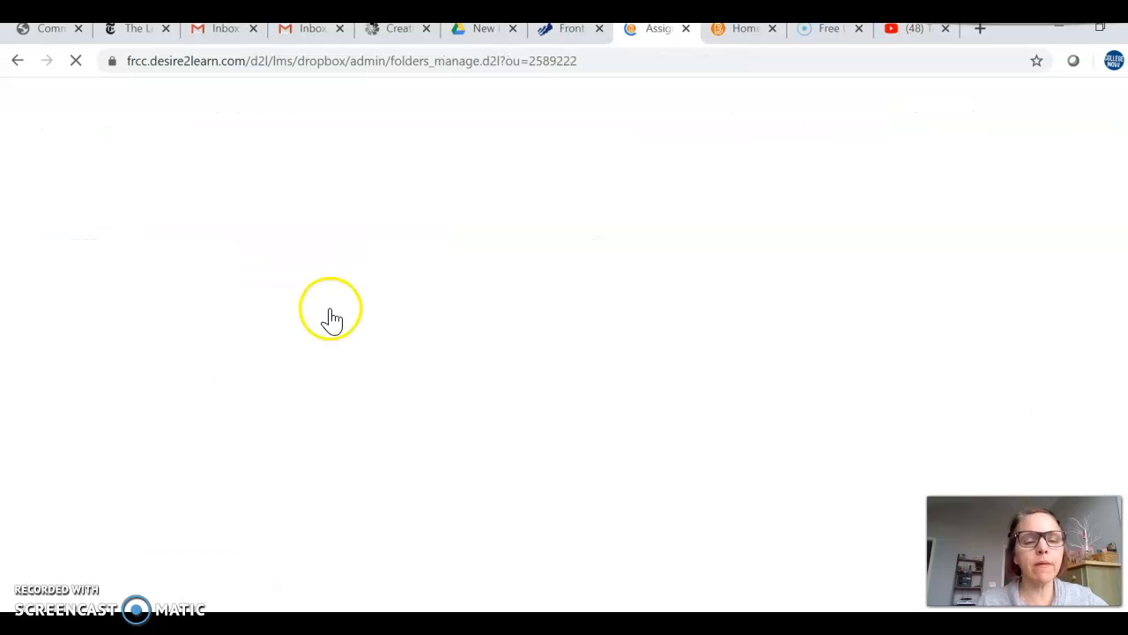
Step: Open the In-class Collaborative Rhetorical Analysis Quiz on 2-8 folder and examine its student submissions and feedback dates
scroll(370, 348, "down", 3)
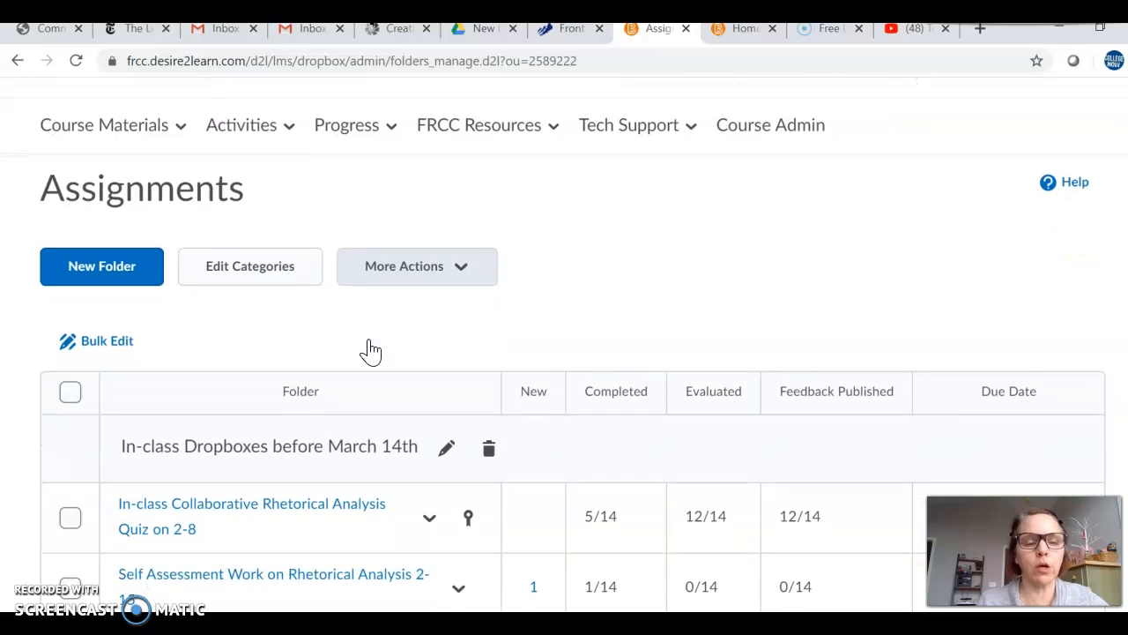
scroll(370, 348, "down", 1)
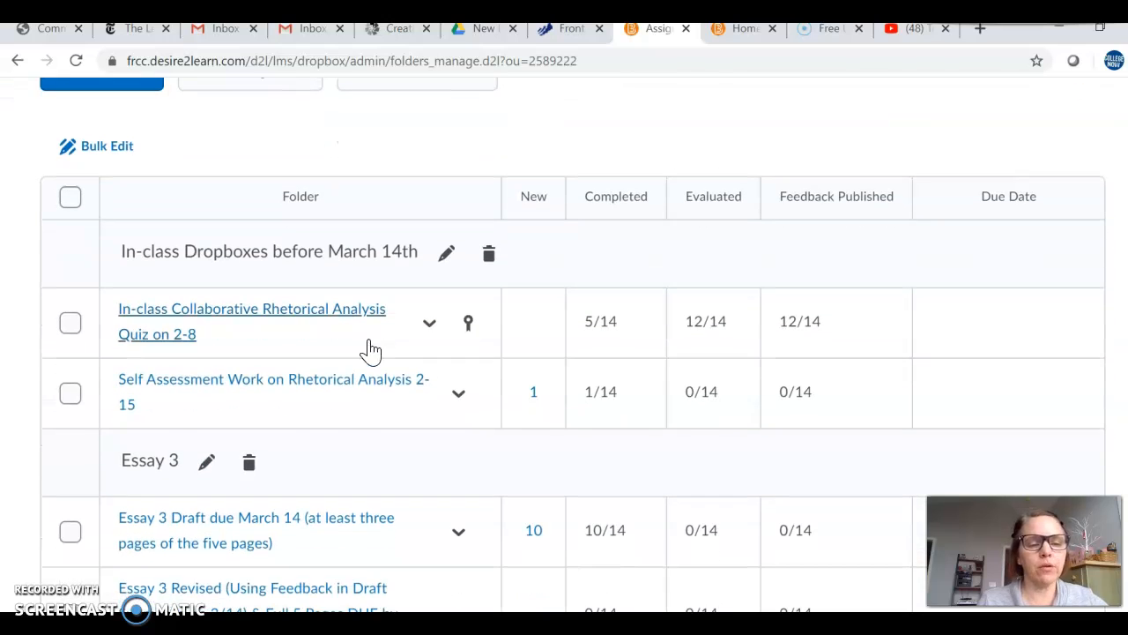
left_click(307, 323)
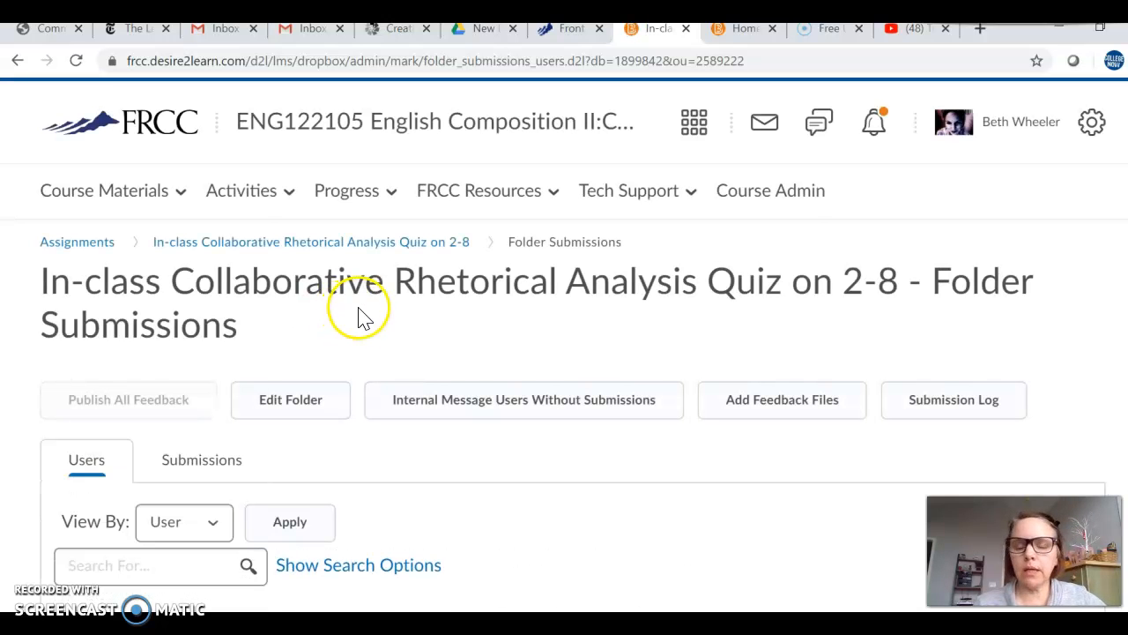
scroll(358, 314, "down", 5)
scroll(361, 318, "down", 1)
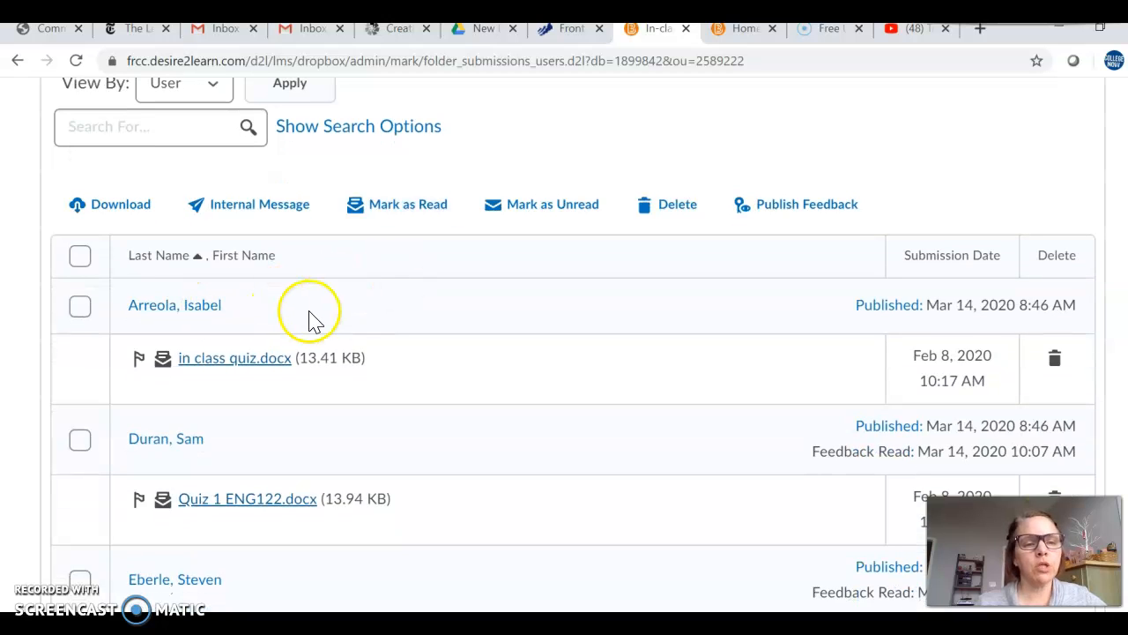
scroll(316, 321, "down", 2)
scroll(316, 323, "down", 3)
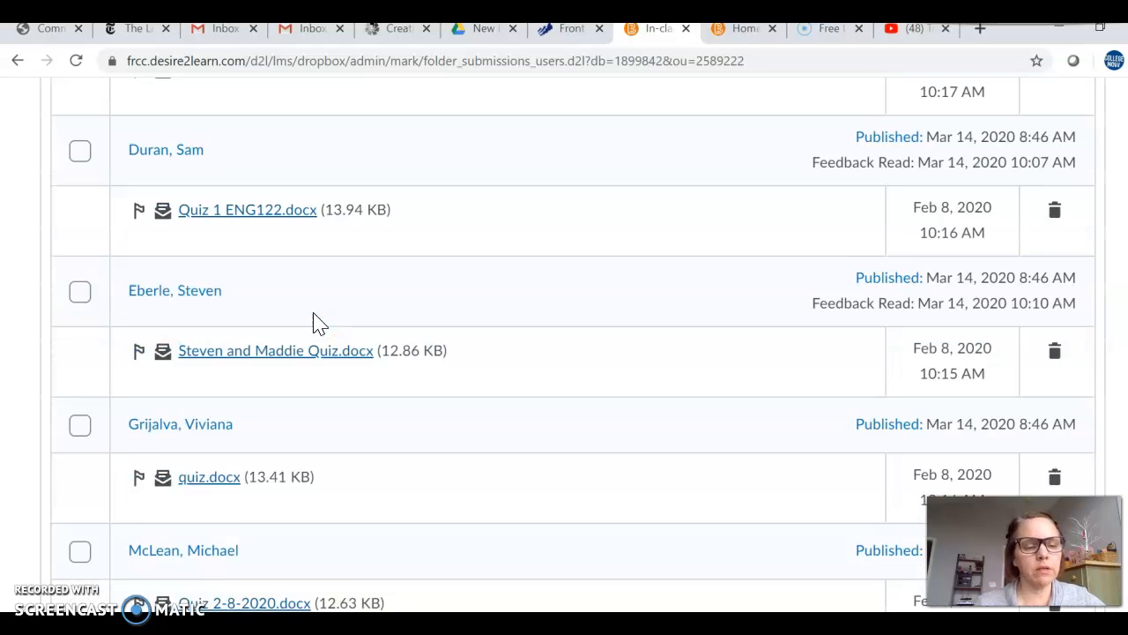
scroll(256, 525, "up", 4)
scroll(255, 525, "up", 2)
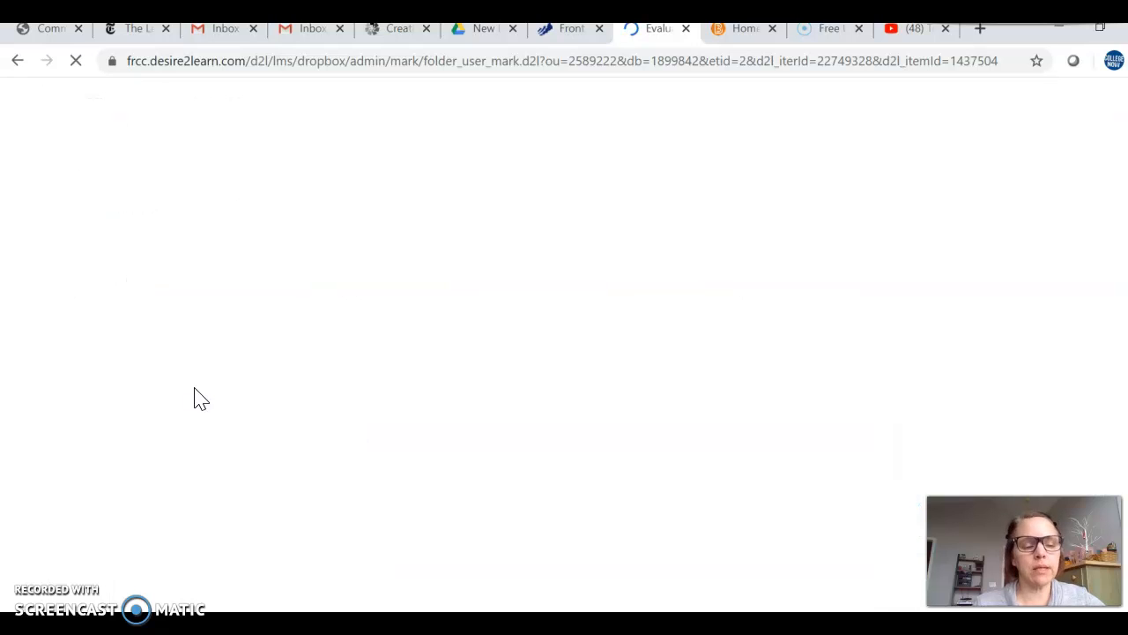
Step: Open the first student's in class quiz.docx in the evaluation view and examine the document, score and feedback areas
left_click(584, 238)
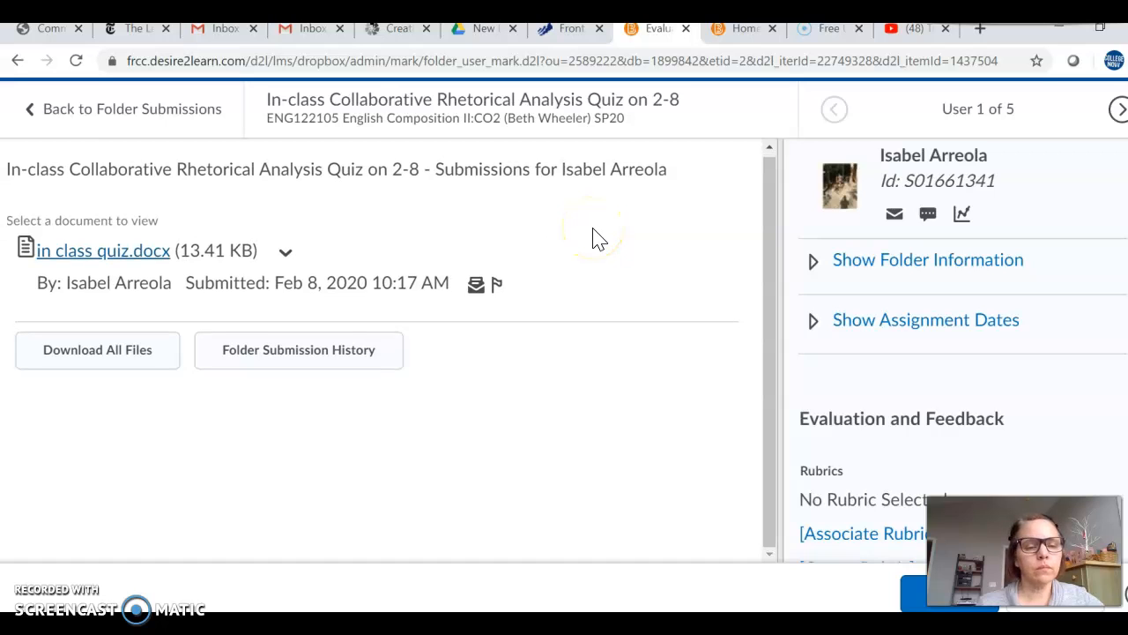
left_click(132, 258)
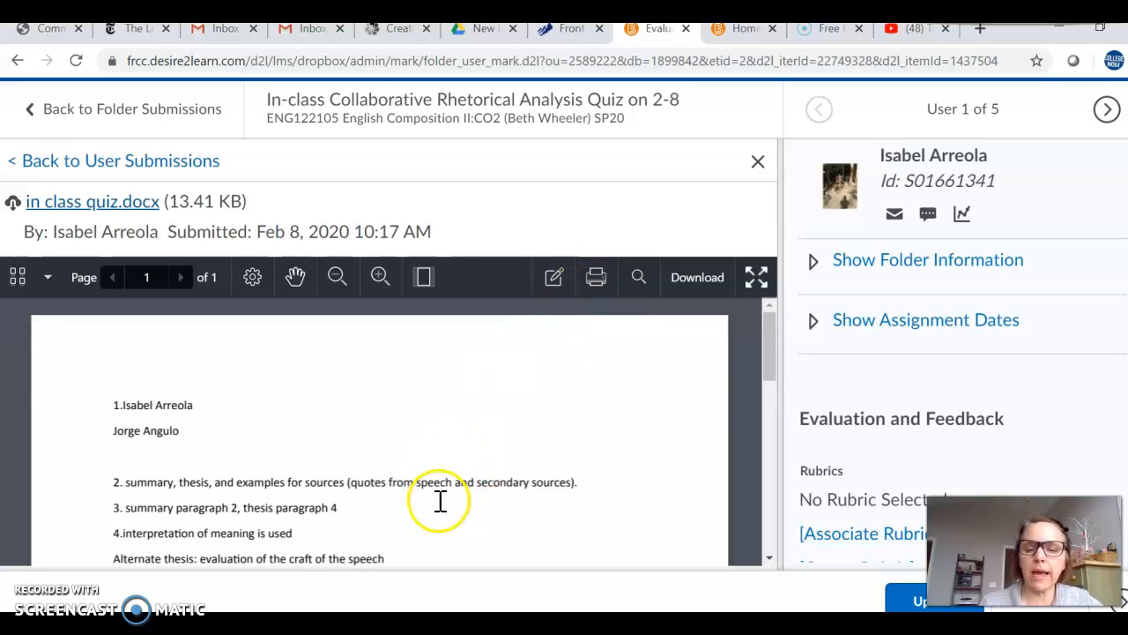
scroll(449, 461, "down", 1)
scroll(908, 387, "down", 1)
scroll(908, 414, "down", 3)
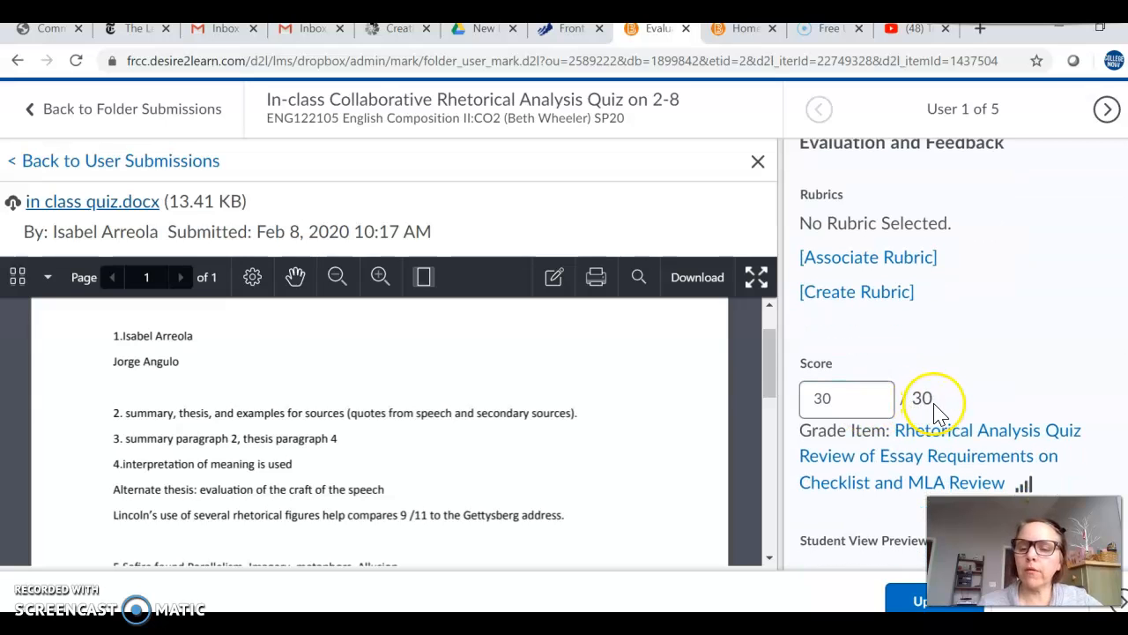
scroll(937, 411, "down", 4)
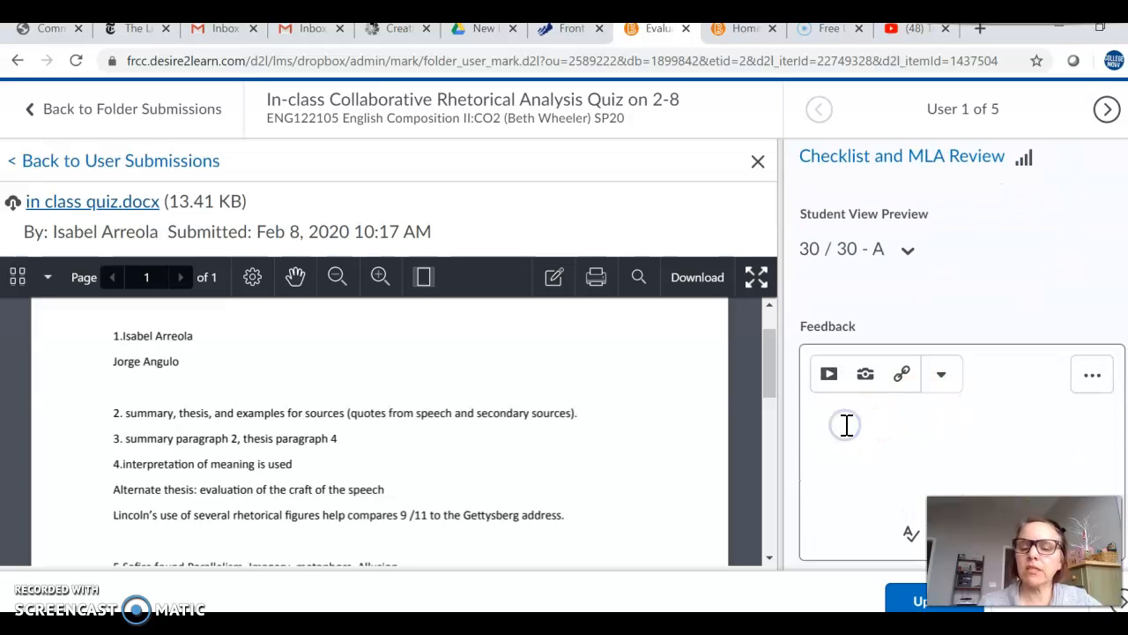
Step: Open the document's annotation tools and try placing a text box beside the numbered answers in in class quiz.docx
left_click(557, 283)
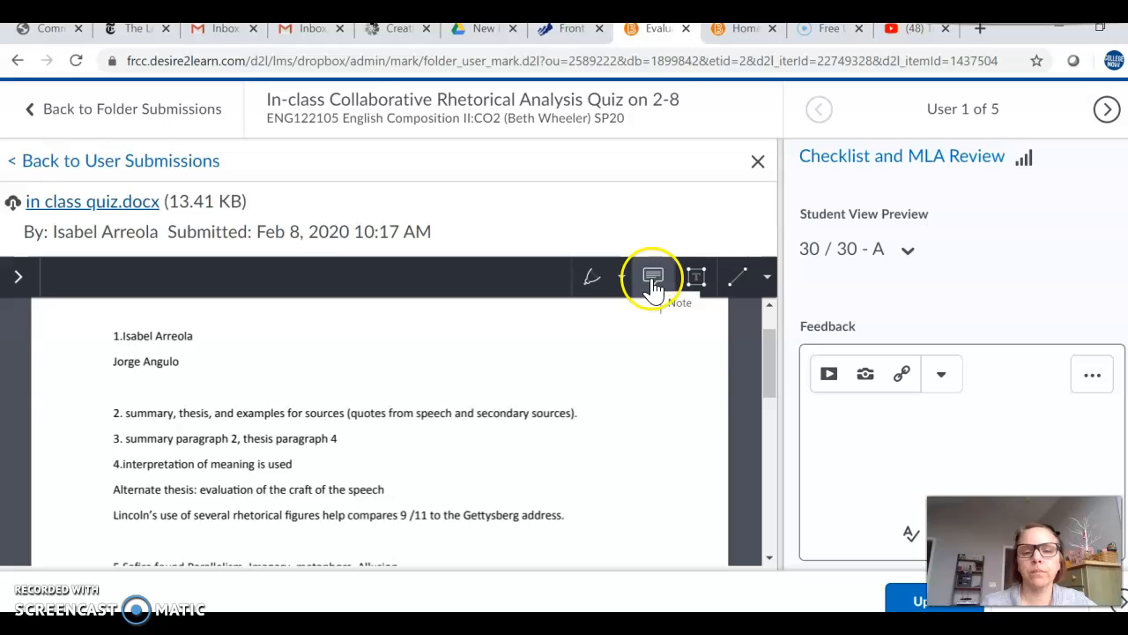
left_click(693, 280)
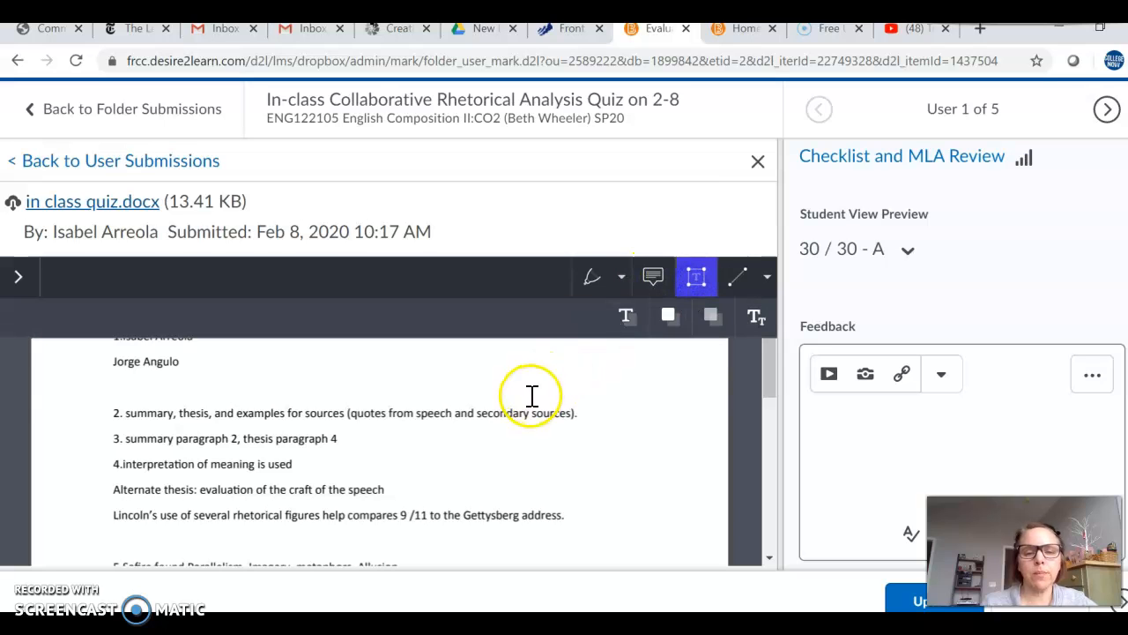
left_click(668, 319)
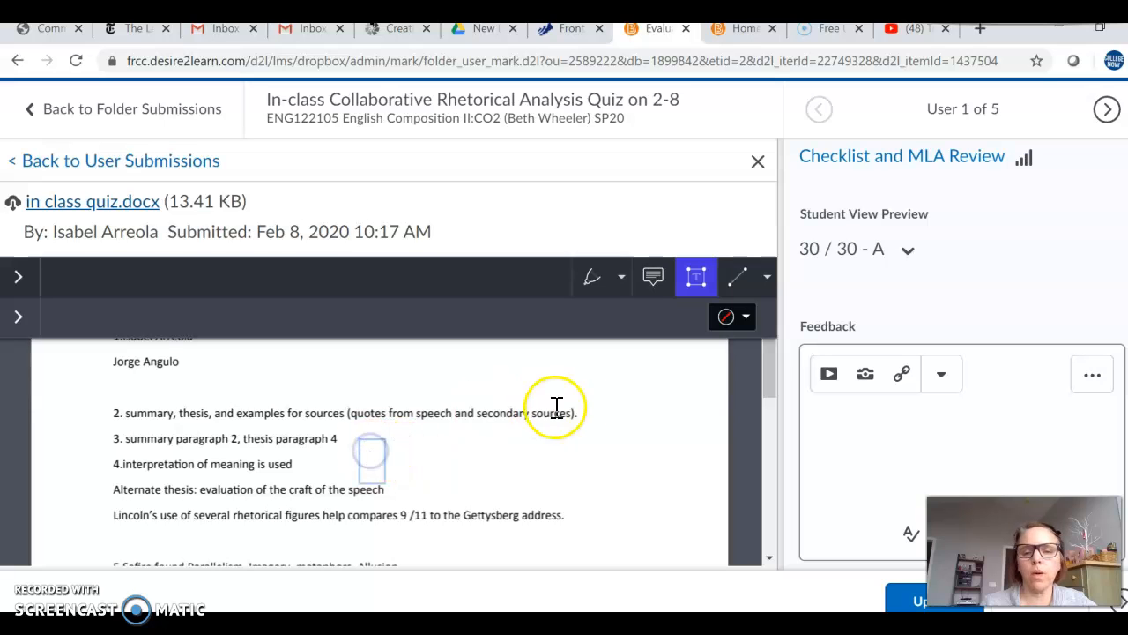
Step: Add an arrowhead-style note beside answer 4 in the document with the comment "This is really effective."
left_click(656, 282)
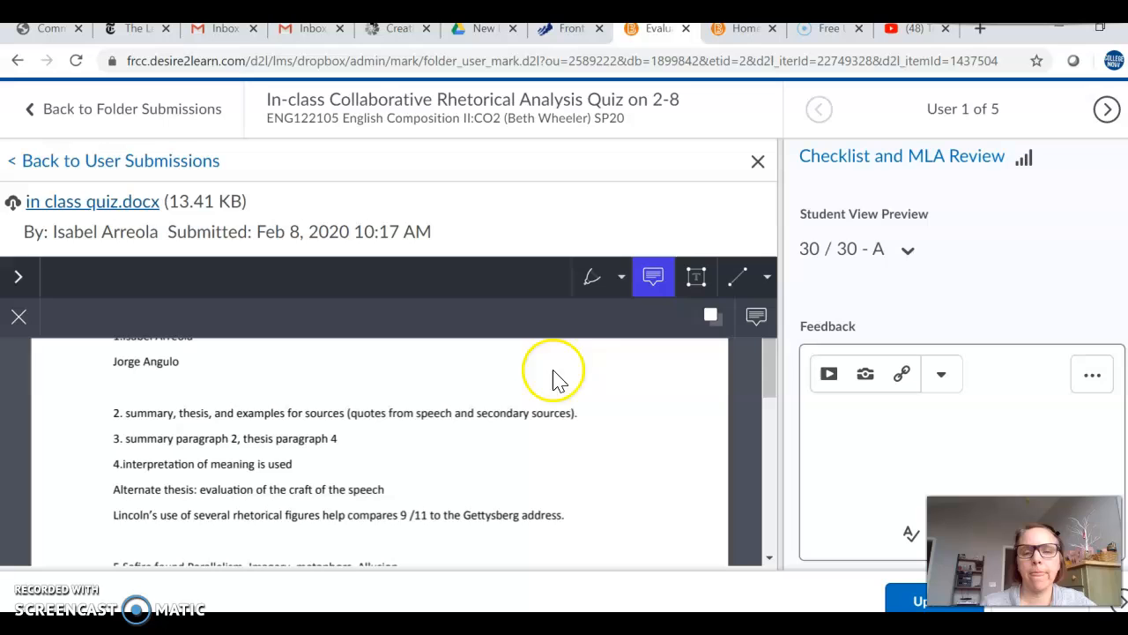
left_click(644, 289)
left_click(644, 289)
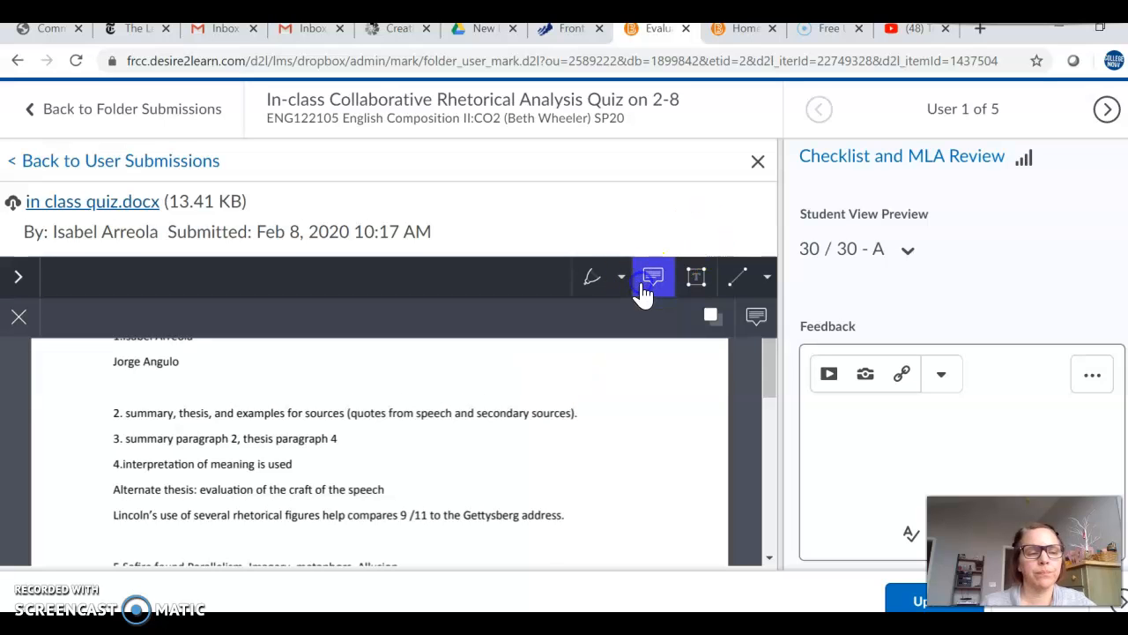
left_click(757, 318)
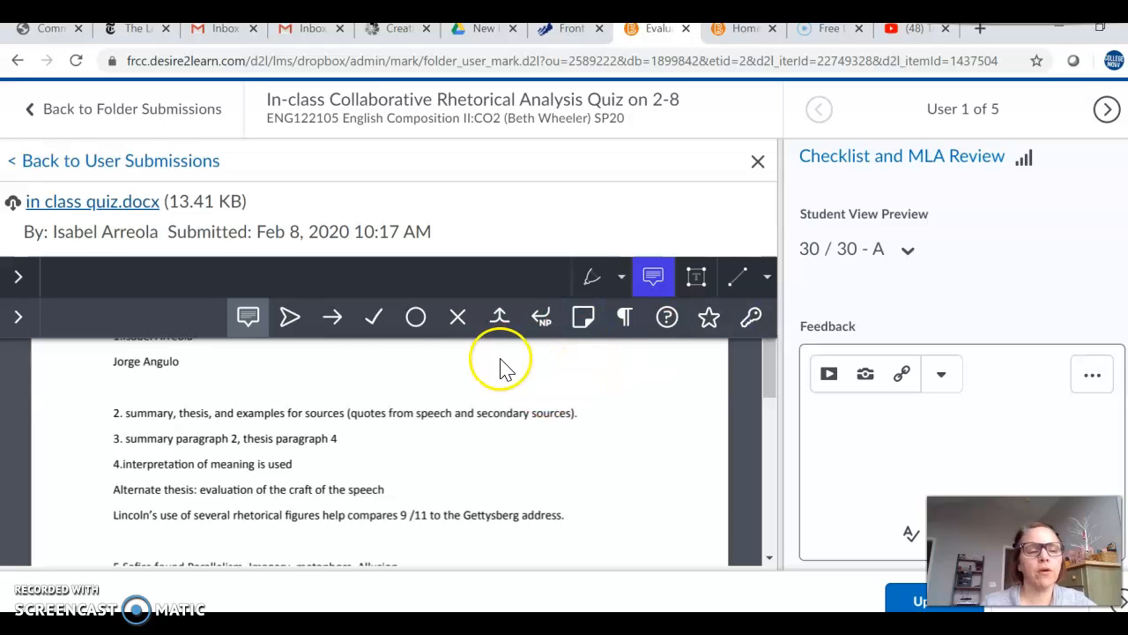
left_click(292, 320)
left_click(318, 461)
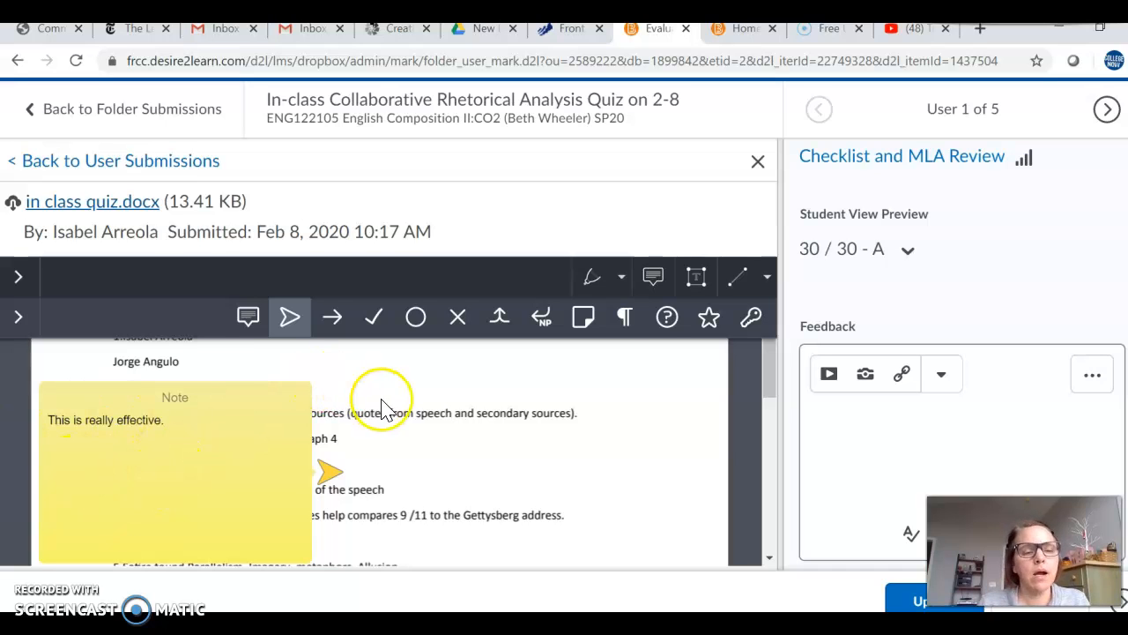
Step: Enter "Great essay. Work on this" as the written feedback for the student's submission
scroll(669, 374, "down", 2)
scroll(670, 374, "down", 1)
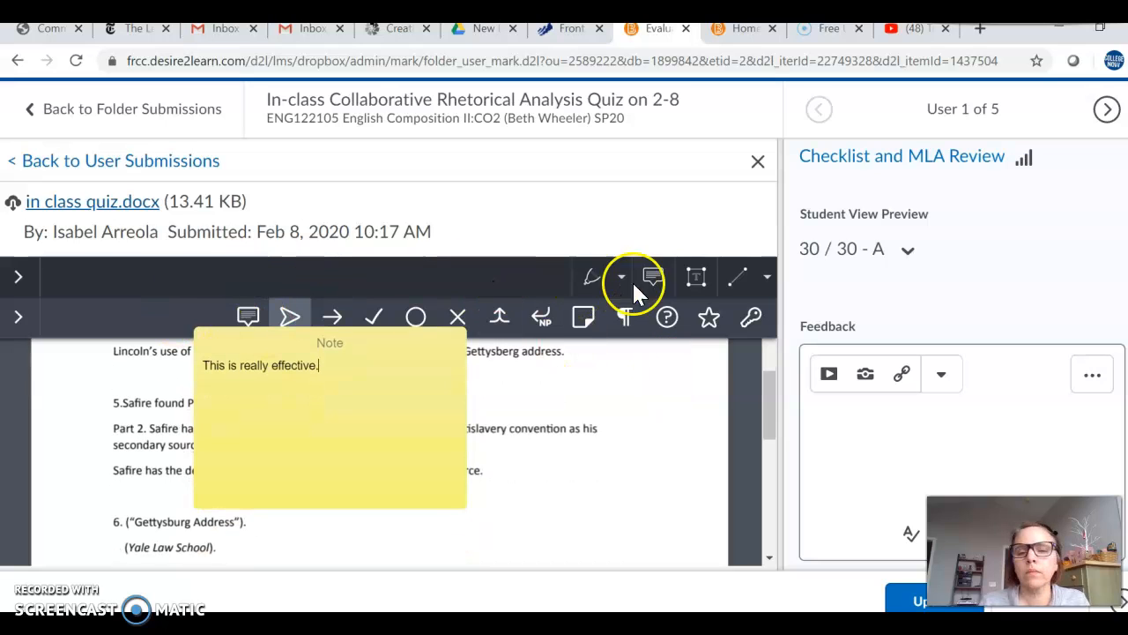
left_click(828, 422)
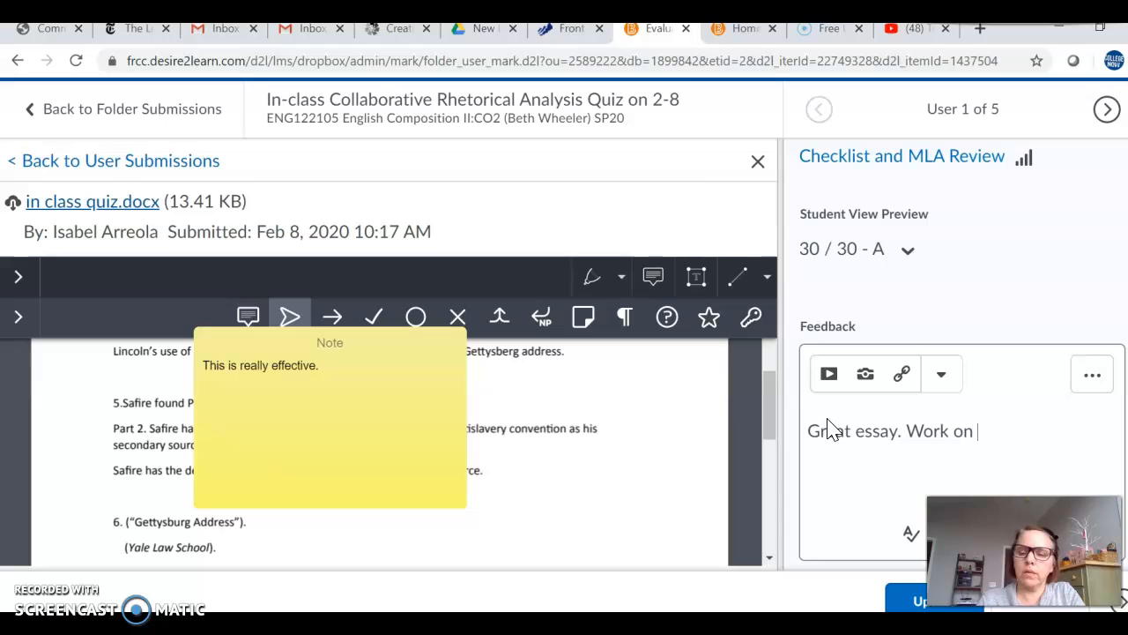
scroll(933, 401, "down", 2)
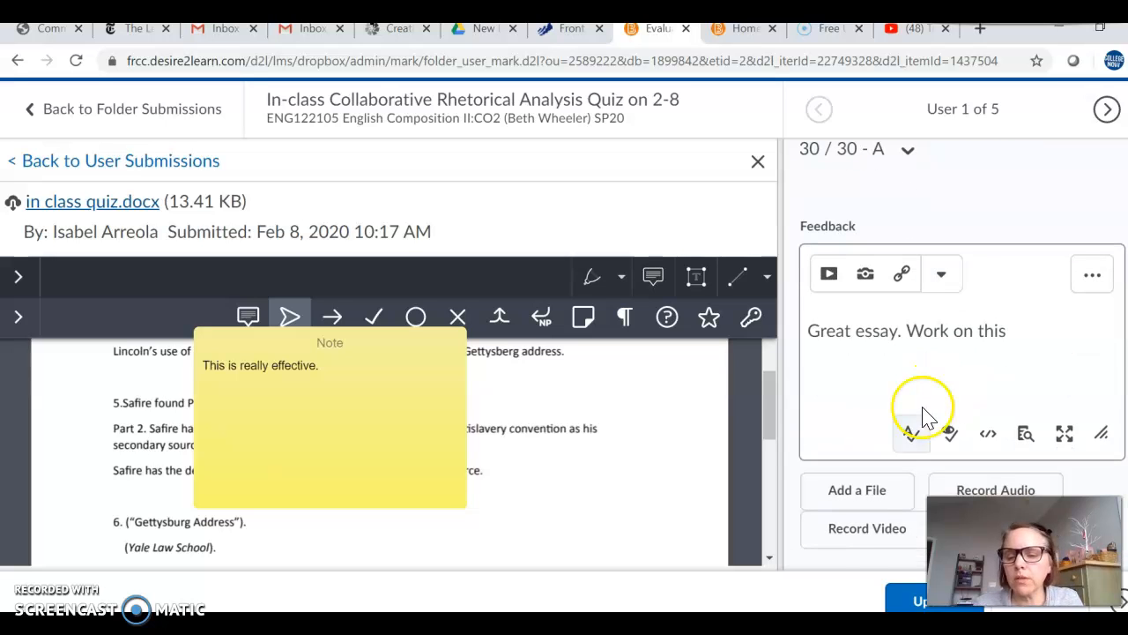